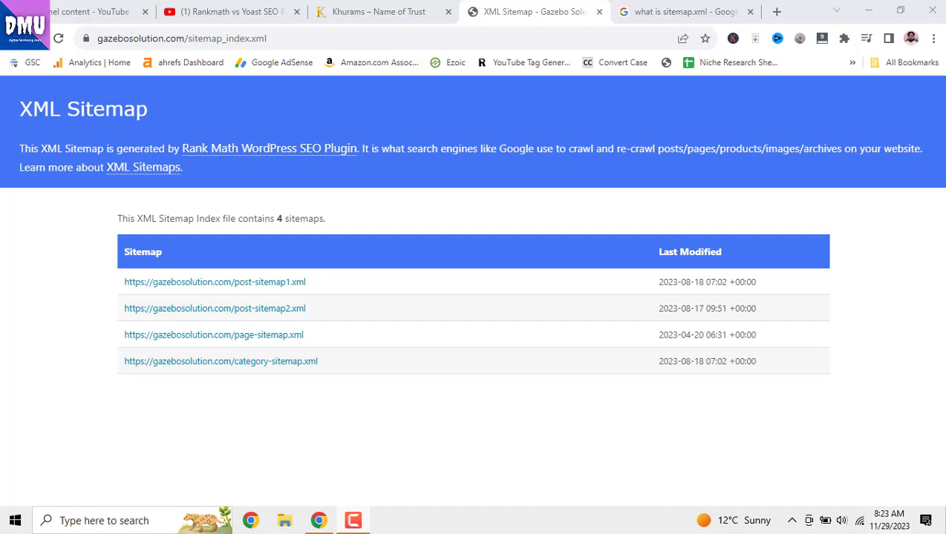
# Examine the Google answer on the use of XML sitemaps and the post URLs listed in the gazebosolution.com post-sitemap1.xml.
pyautogui.click(682, 12)
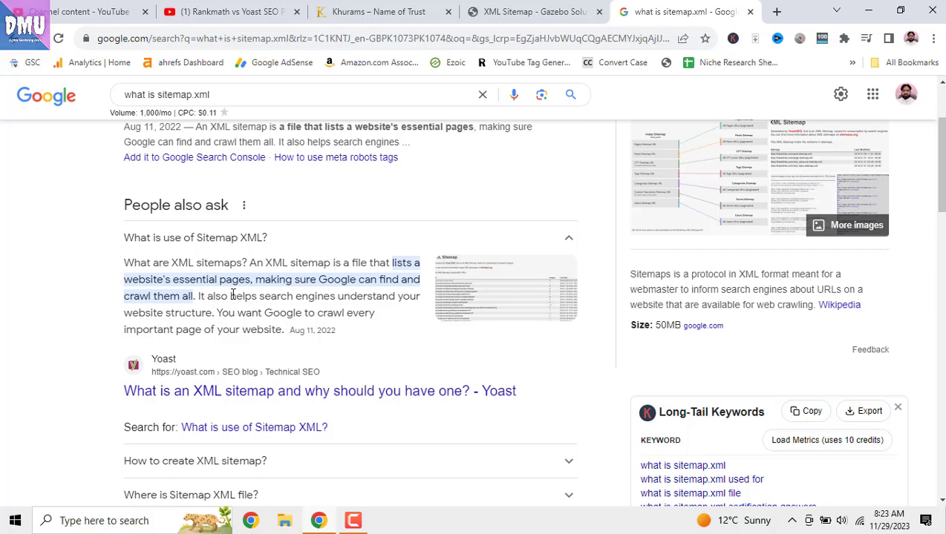
pyautogui.click(527, 13)
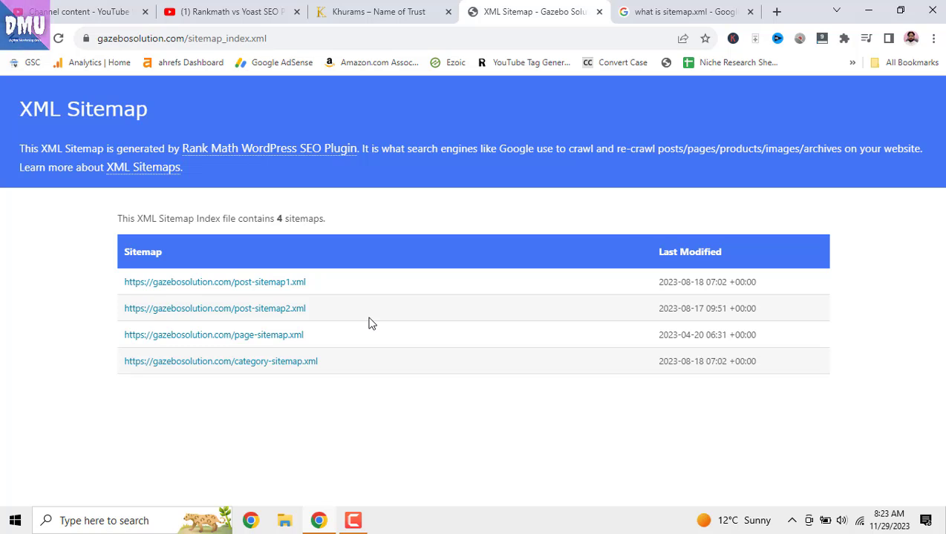
pyautogui.click(297, 282)
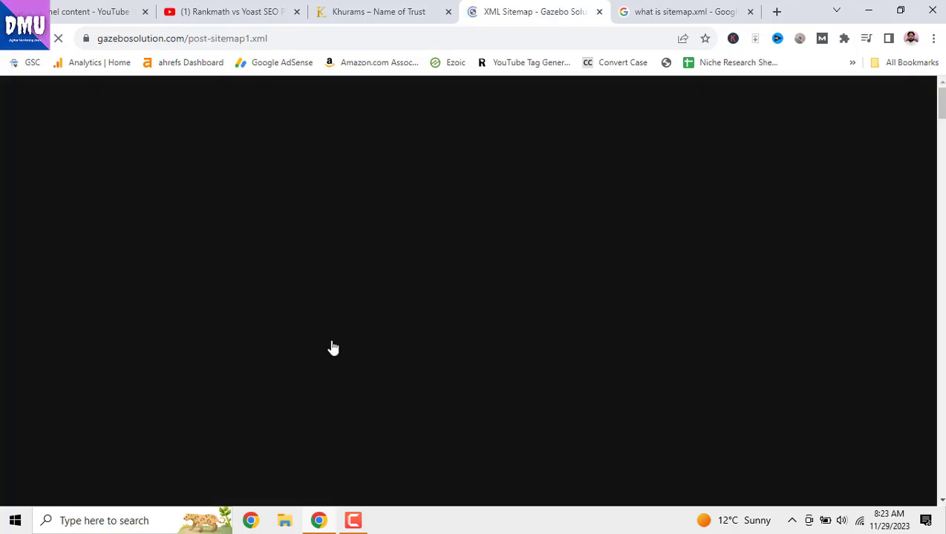
pyautogui.scroll(-5, 524, 342)
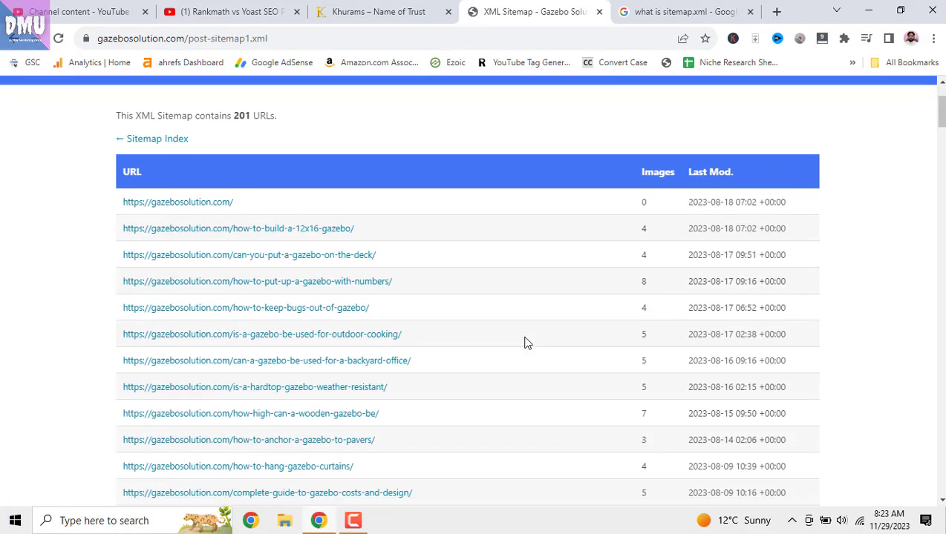
pyautogui.scroll(-5, 524, 343)
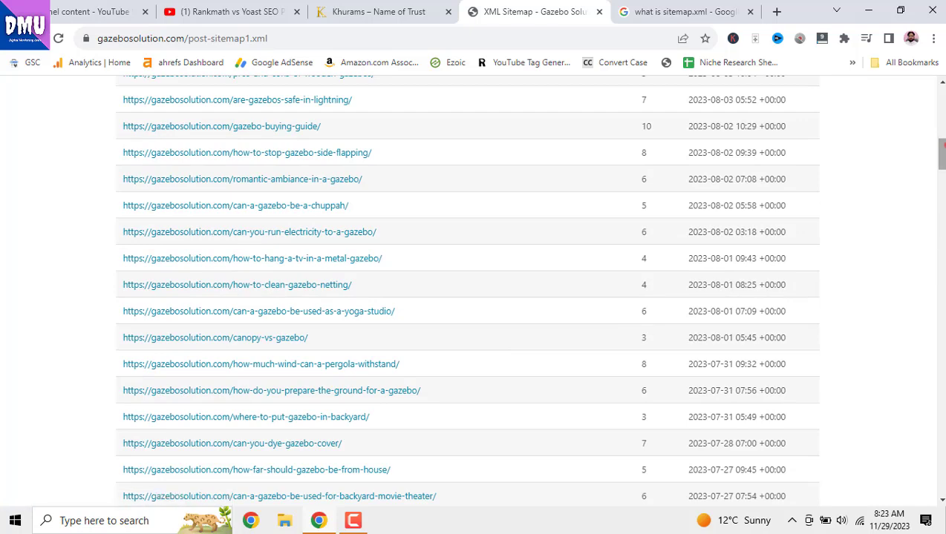
pyautogui.moveTo(940, 155); pyautogui.dragTo(941, 100)
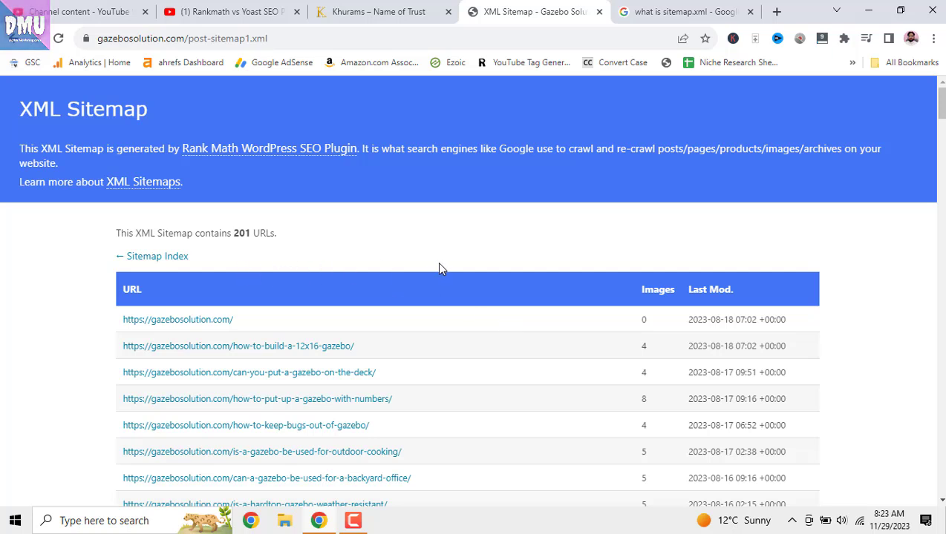
pyautogui.scroll(-7, 568, 313)
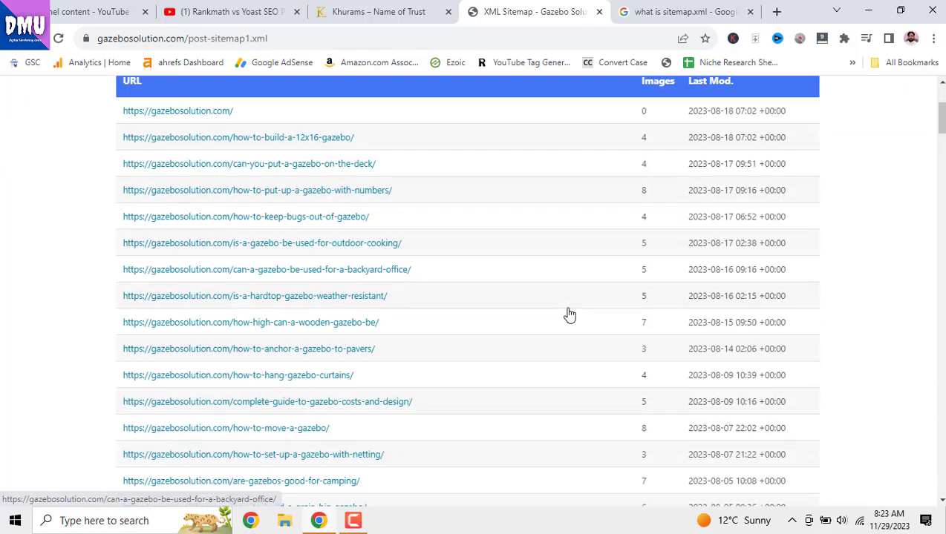
pyautogui.scroll(7, 568, 314)
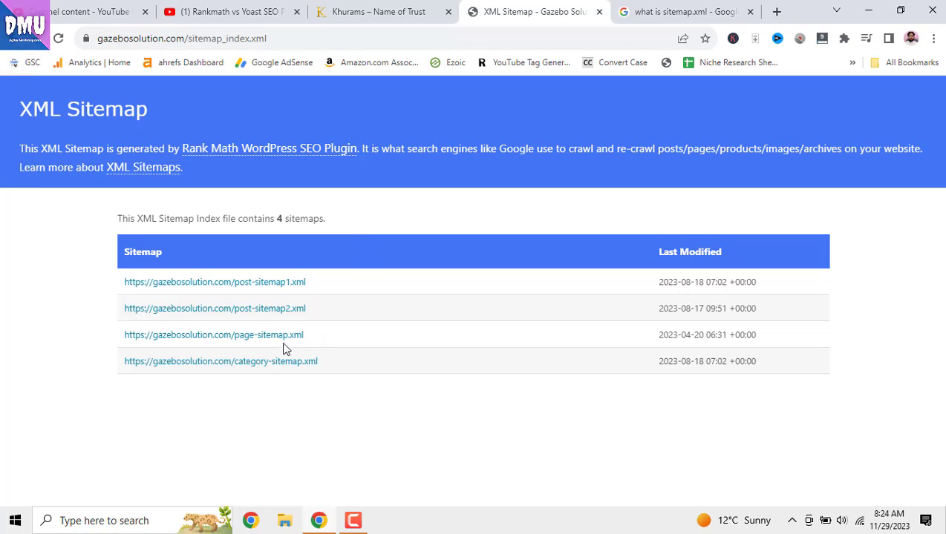
# View the page sitemap and the category sitemap from the gazebosolution.com sitemap index, looking through the category URLs.
pyautogui.click(282, 341)
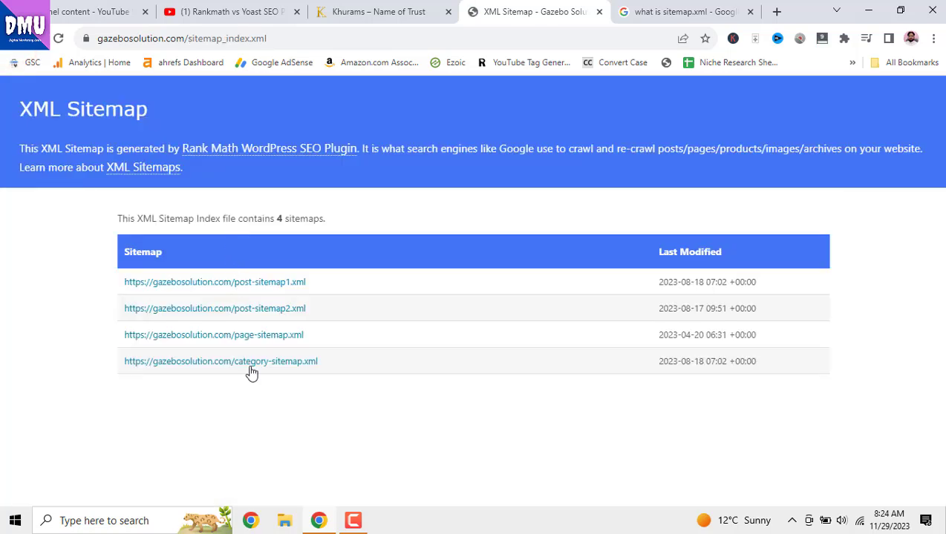
pyautogui.click(251, 363)
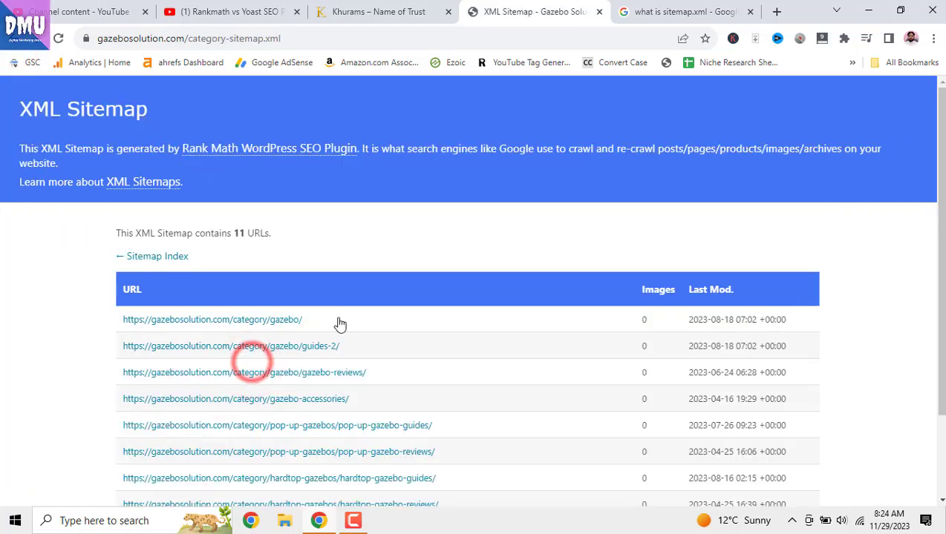
pyautogui.scroll(-3, 353, 301)
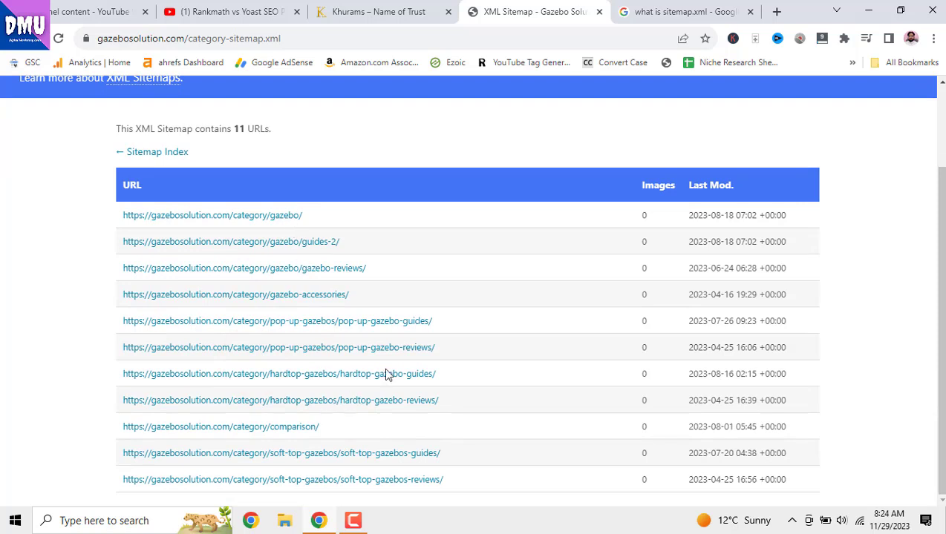
# Open the page for adding new plugins in the khurams.com WordPress dashboard and search for "rank math".
pyautogui.click(415, 18)
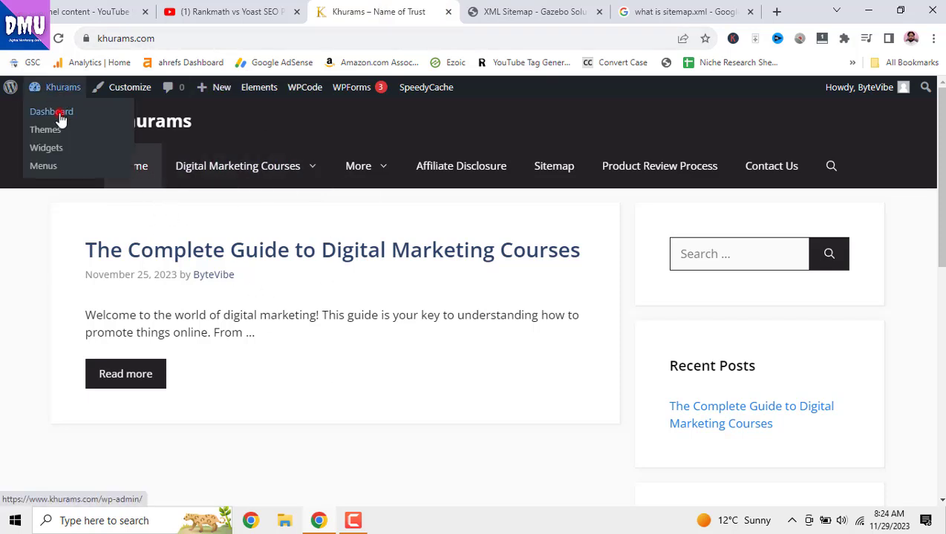
pyautogui.click(59, 114)
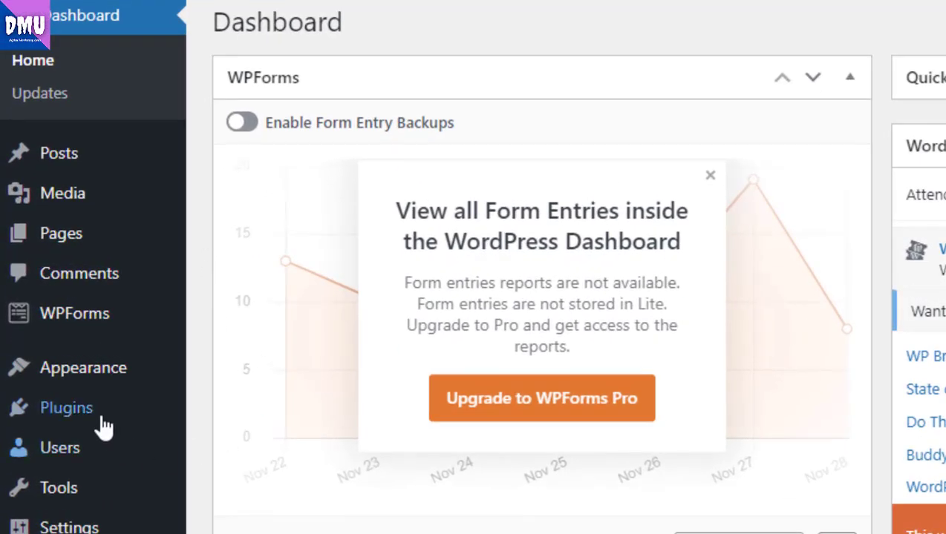
pyautogui.moveTo(99, 420)
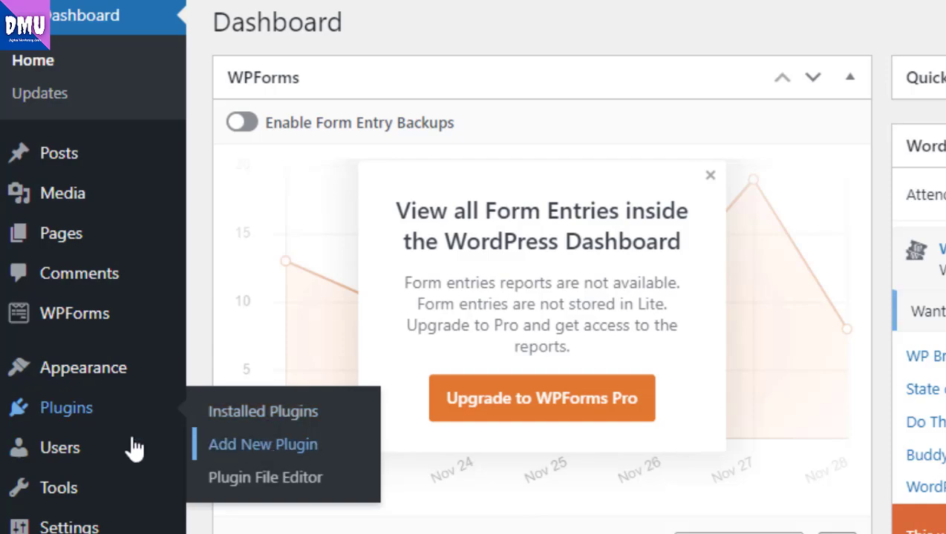
pyautogui.click(263, 444)
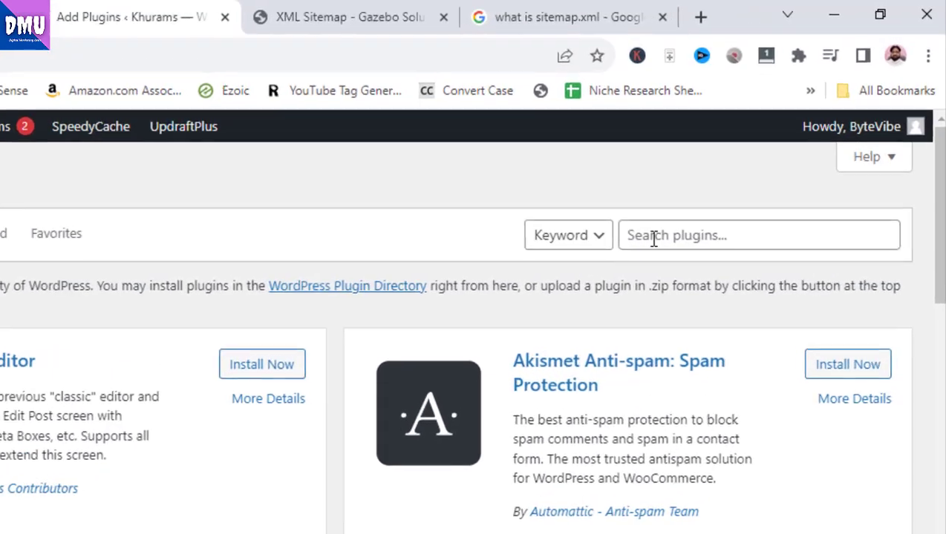
pyautogui.click(654, 236)
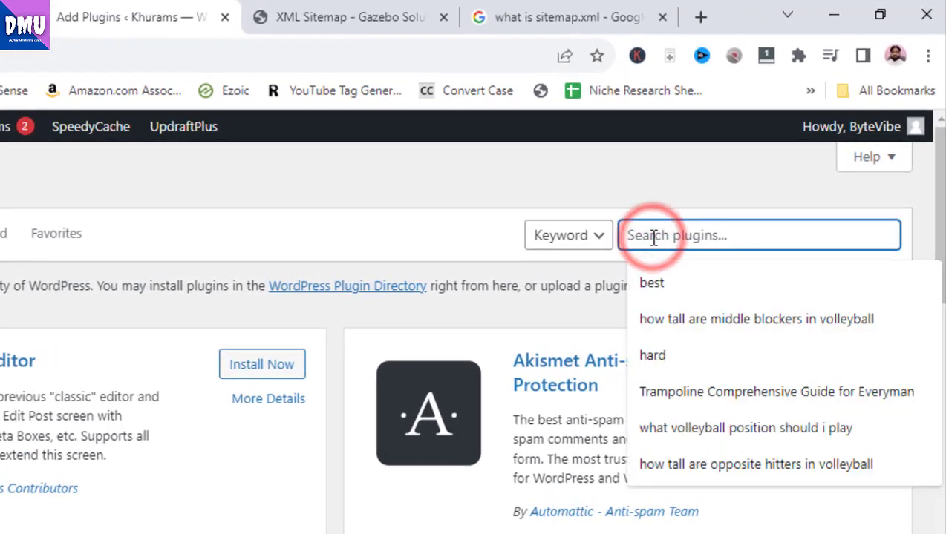
pyautogui.write('rank math')
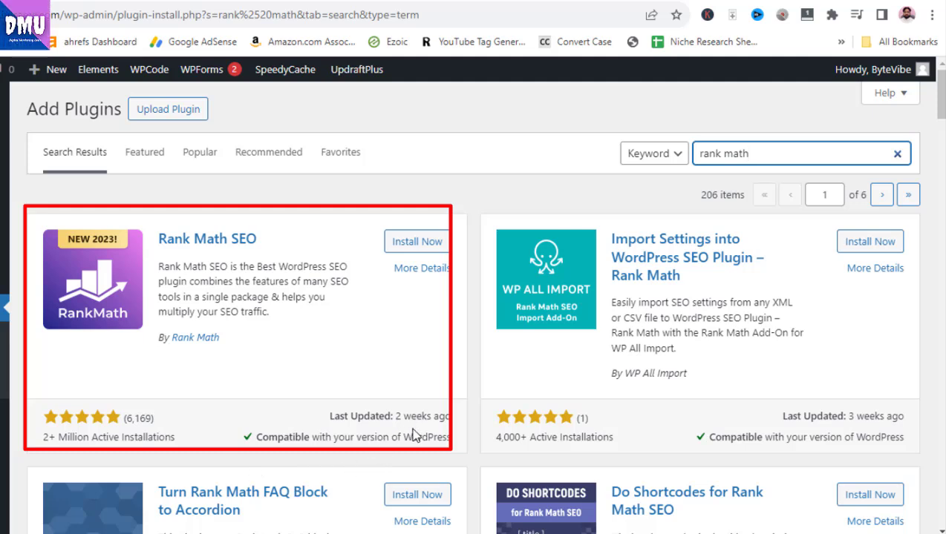
# Install and activate the Rank Math SEO plugin, and locate it among the installed plugins.
pyautogui.click(392, 242)
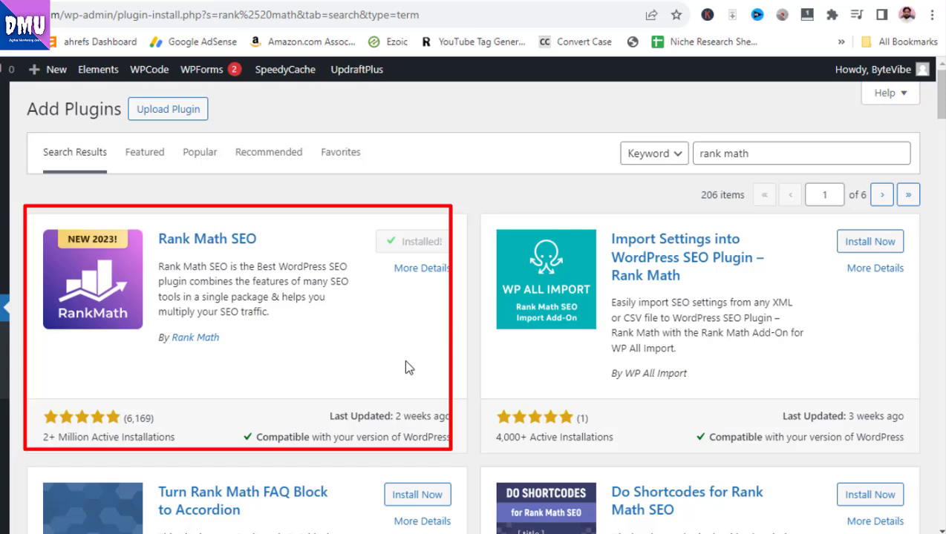
pyautogui.click(416, 242)
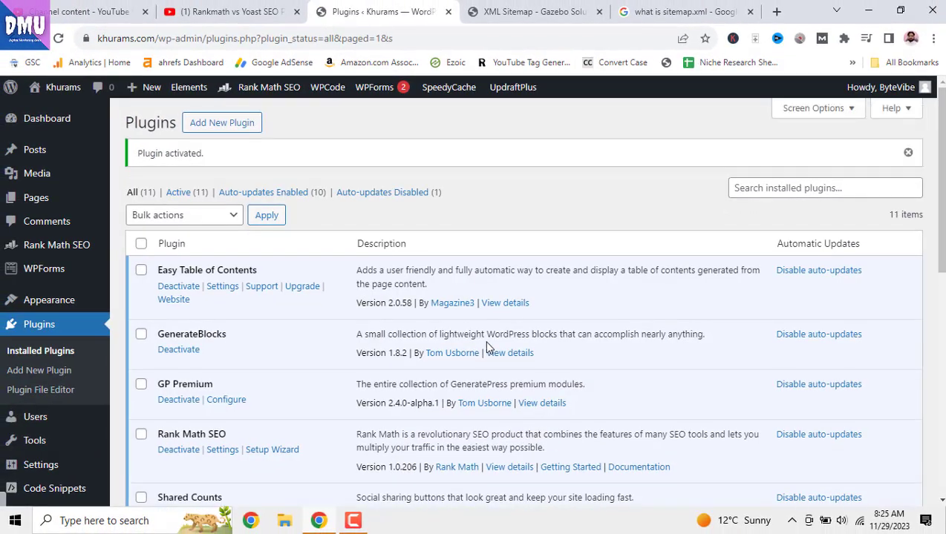
pyautogui.scroll(-6, 487, 348)
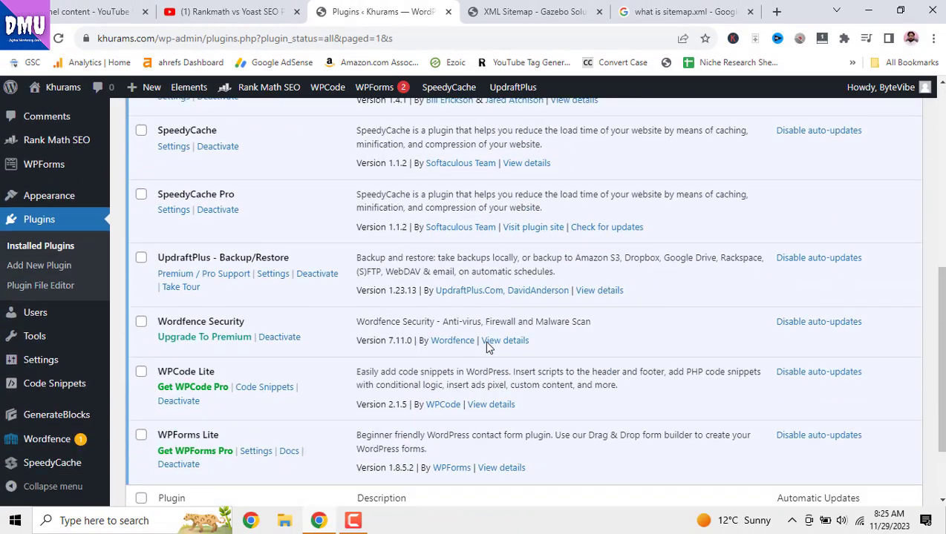
pyautogui.scroll(-2, 487, 347)
pyautogui.scroll(4, 273, 325)
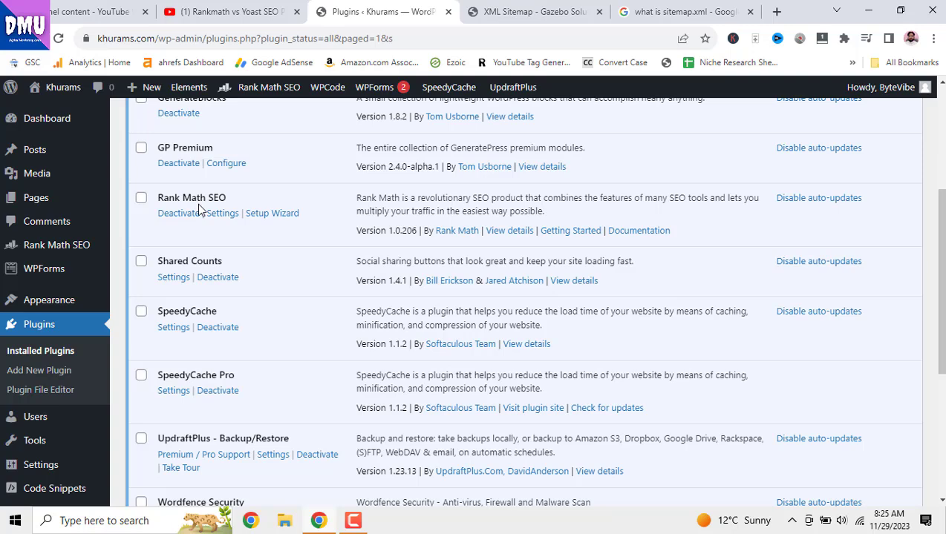
# Replace the "what is sitemap.xml" Google query with a search for "rank math pro vs free".
pyautogui.click(697, 11)
pyautogui.moveTo(231, 94); pyautogui.dragTo(89, 97)
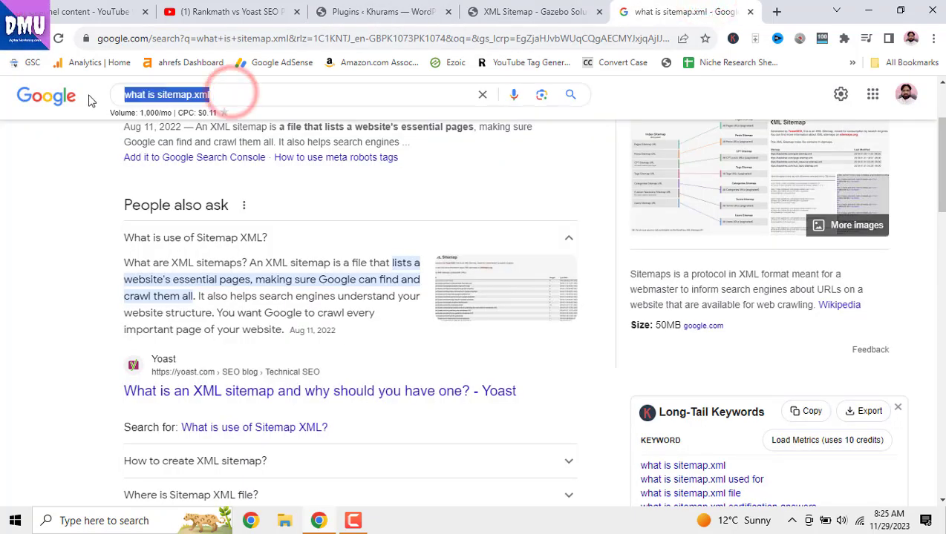
pyautogui.press('BackSpace')
pyautogui.write('rank')
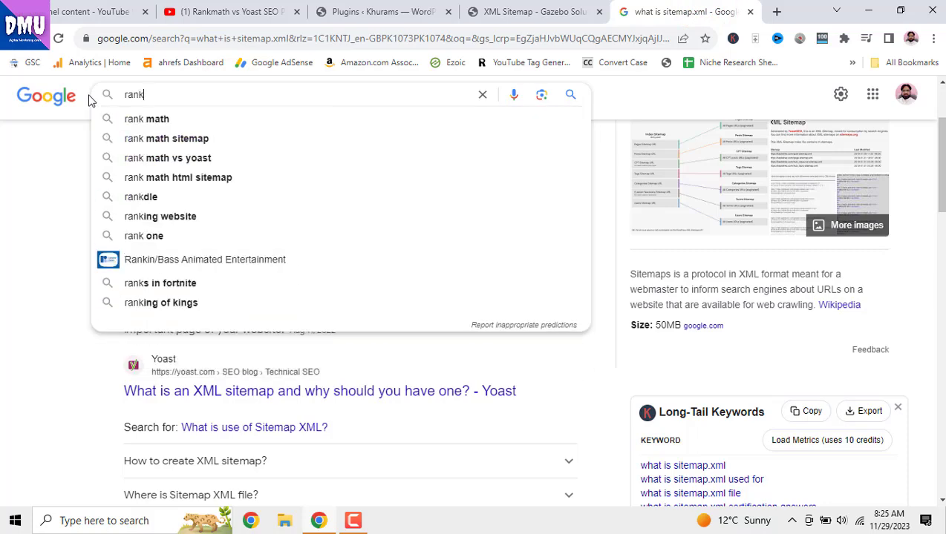
pyautogui.write(' mat')
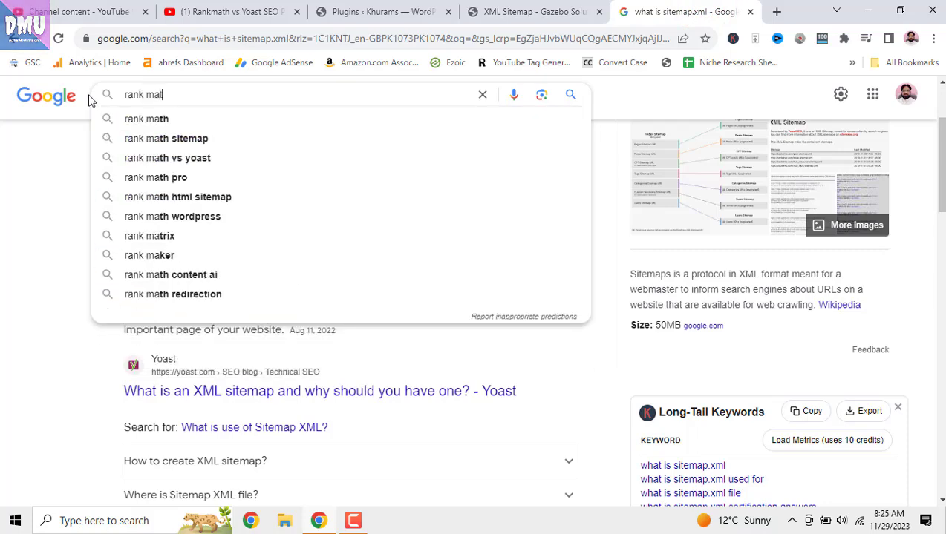
pyautogui.write('h pro vs')
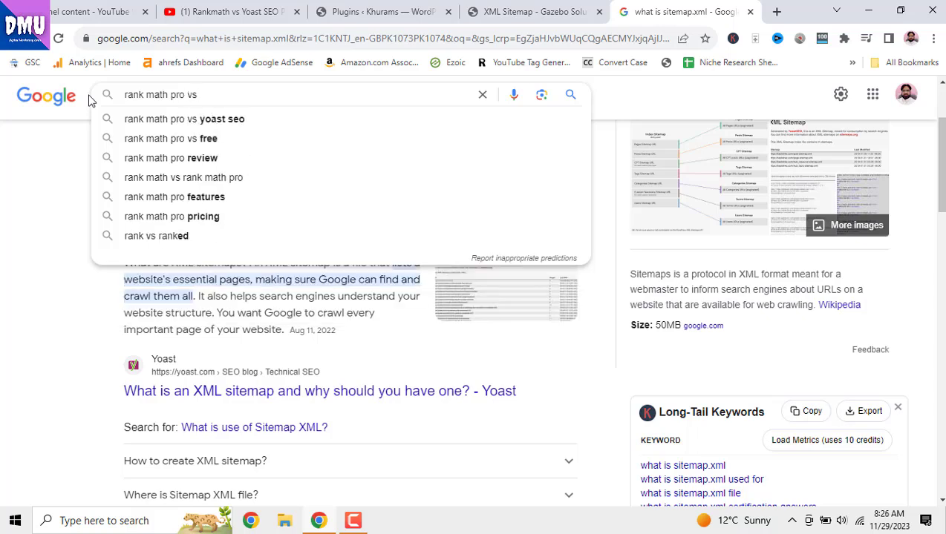
pyautogui.click(166, 139)
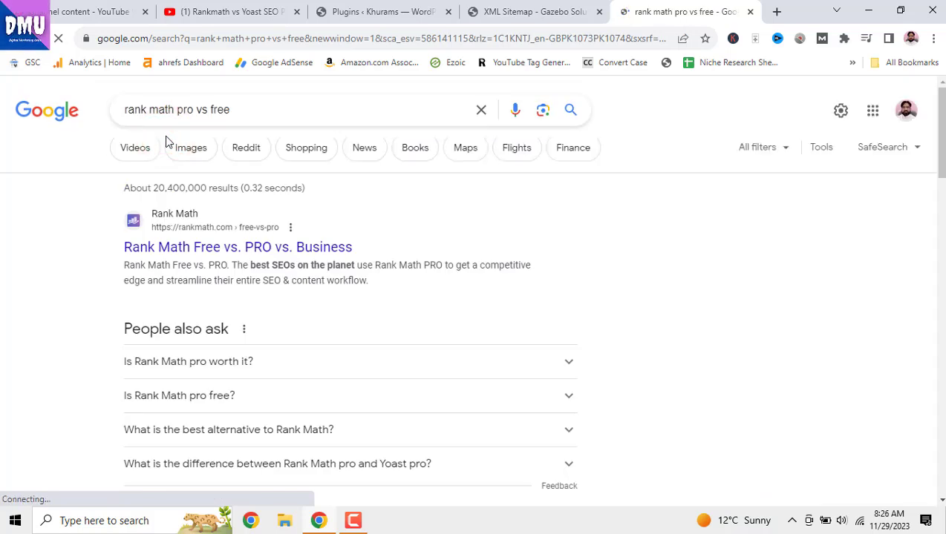
# Examine the Free, PRO, Business and Agency feature comparison on rankmath.com, and close the comparison and Google search pages.
pyautogui.click(343, 247)
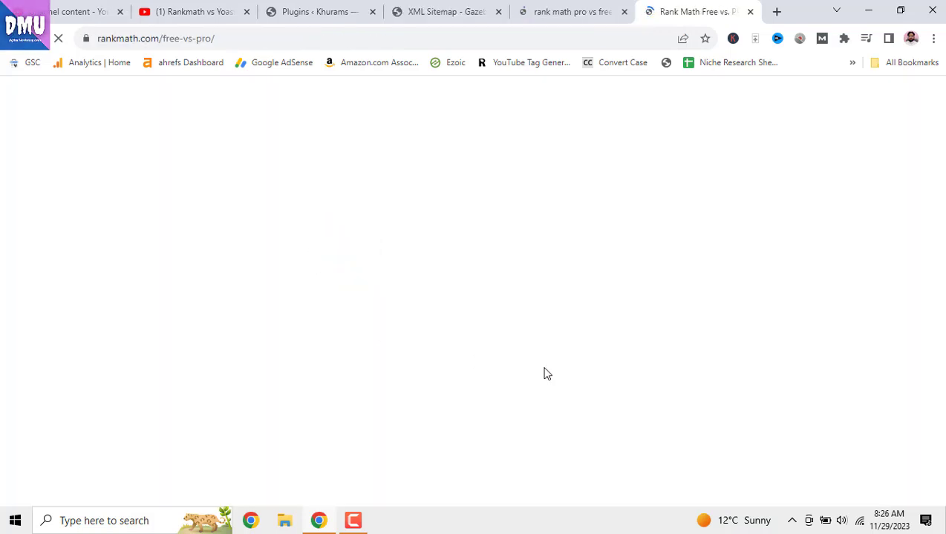
pyautogui.scroll(-3, 545, 374)
pyautogui.scroll(-5, 546, 374)
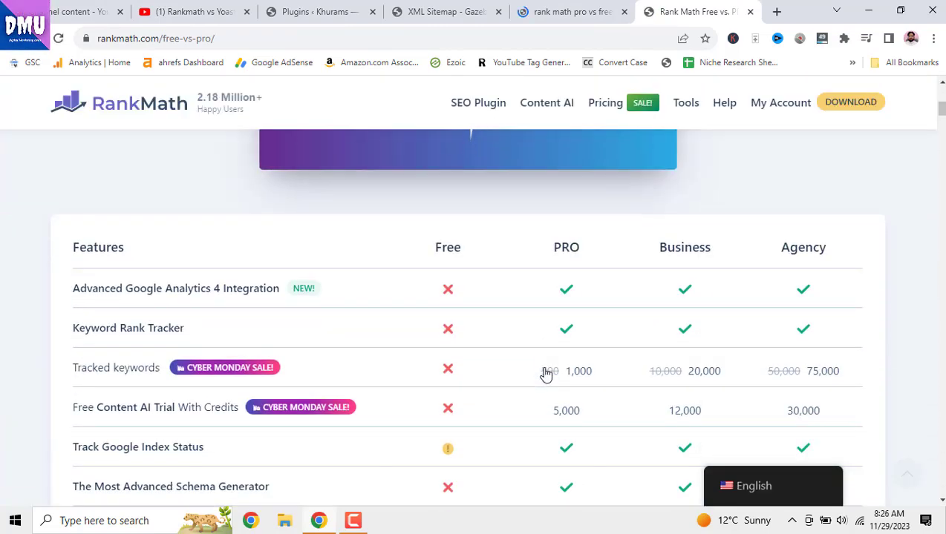
pyautogui.scroll(1, 545, 374)
pyautogui.scroll(1, 545, 374)
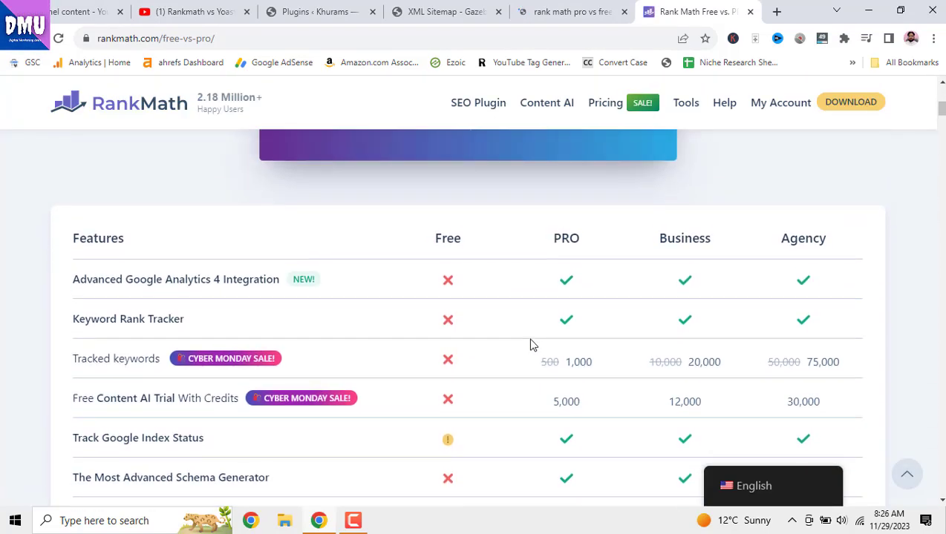
pyautogui.scroll(-6, 457, 423)
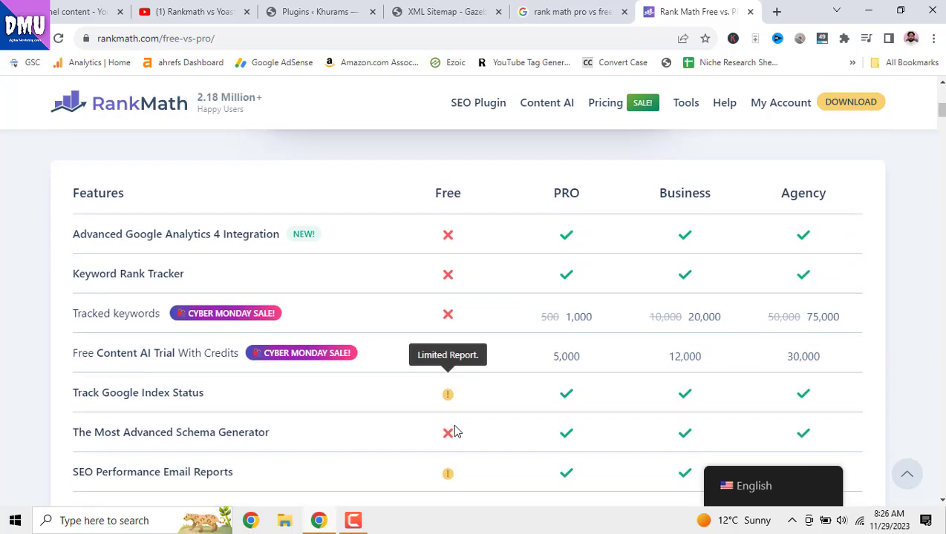
pyautogui.scroll(4, 542, 442)
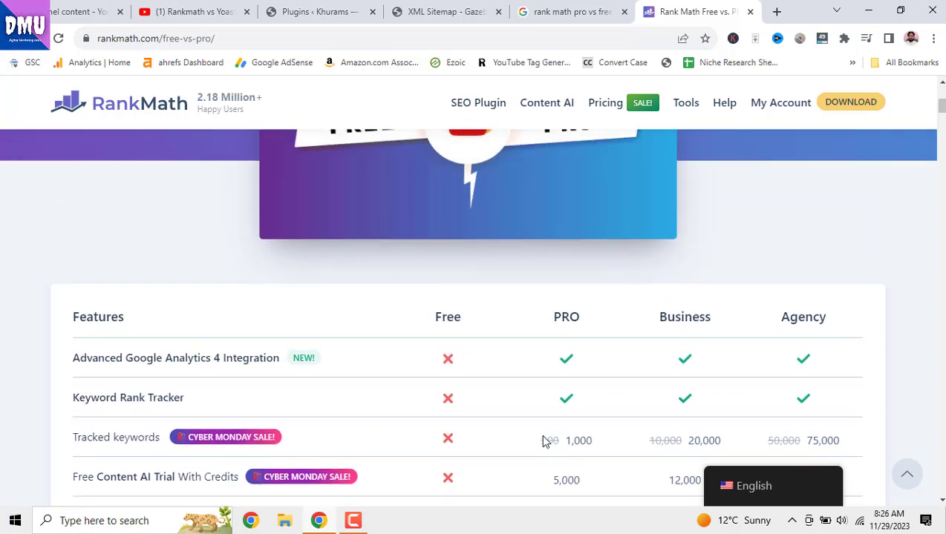
pyautogui.scroll(-9, 542, 438)
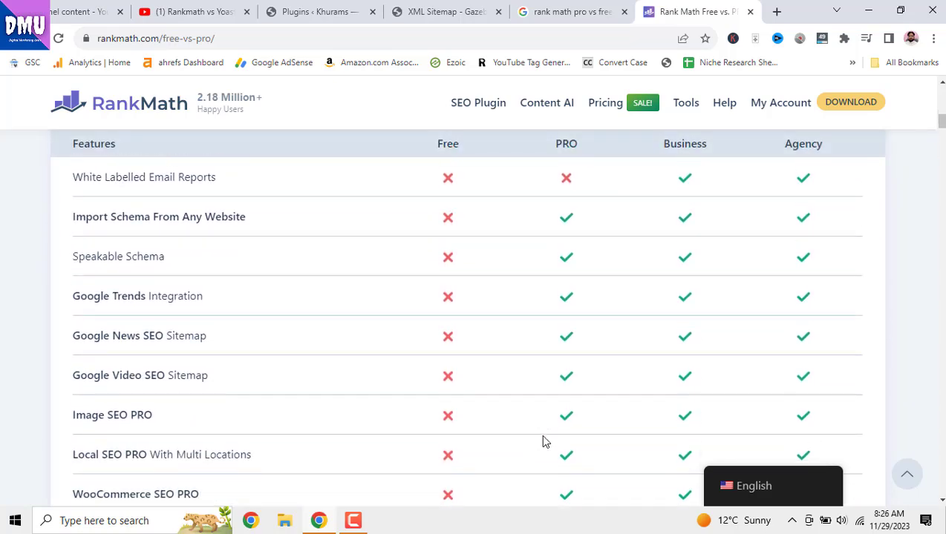
pyautogui.scroll(-5, 542, 442)
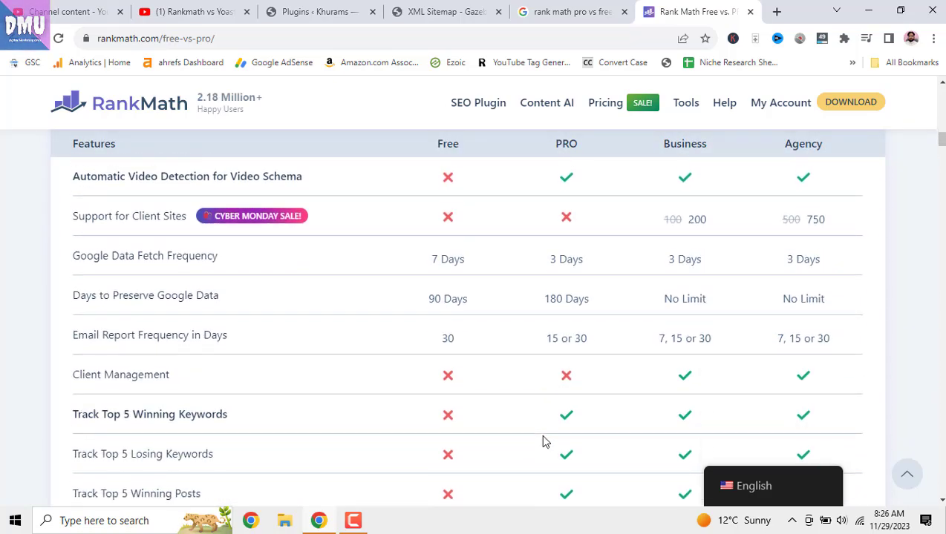
pyautogui.click(749, 12)
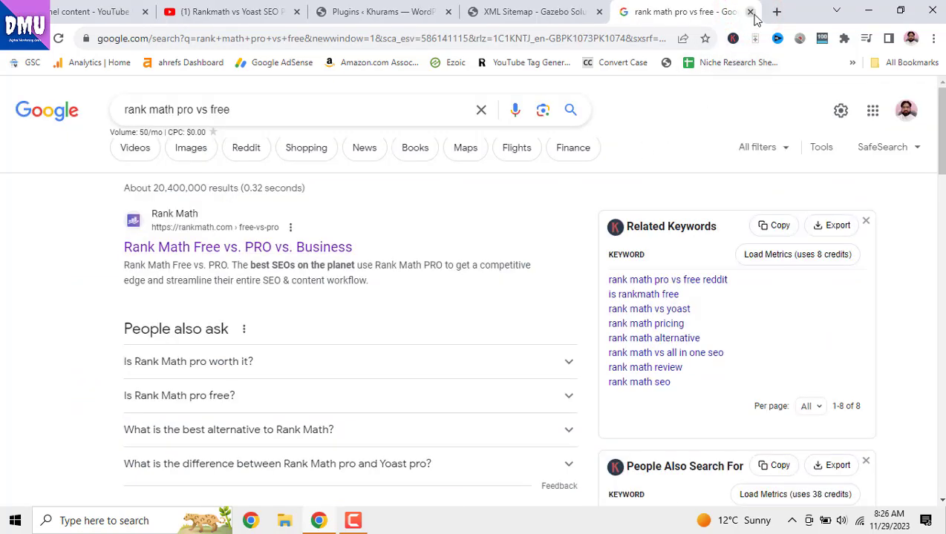
pyautogui.click(750, 12)
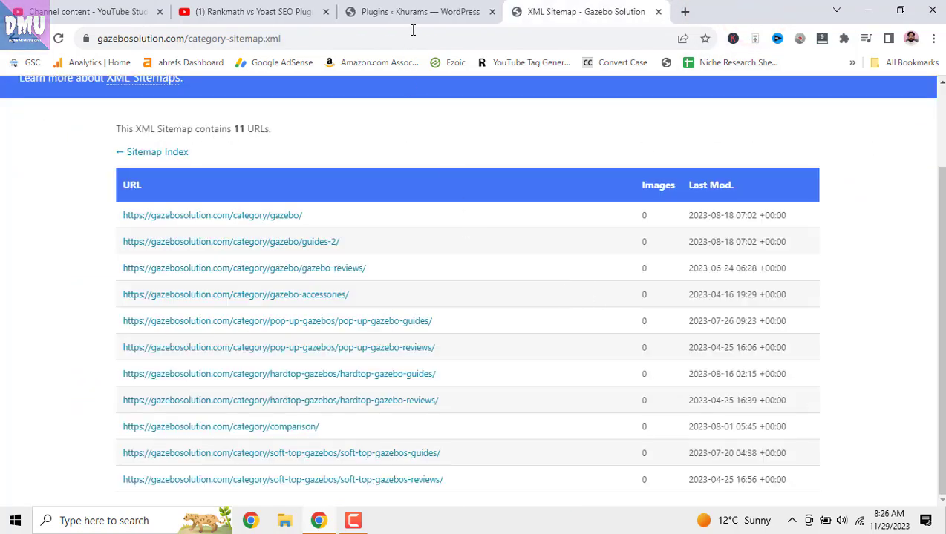
# Return to the khurams.com plugin dashboard and open the General section of Rank Math's Sitemap Settings.
pyautogui.click(419, 12)
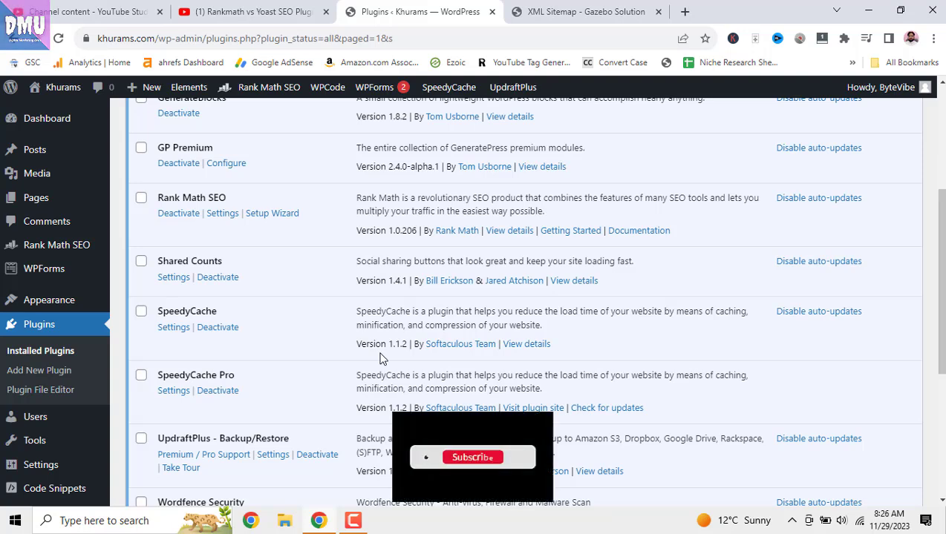
pyautogui.moveTo(941, 258); pyautogui.dragTo(941, 269)
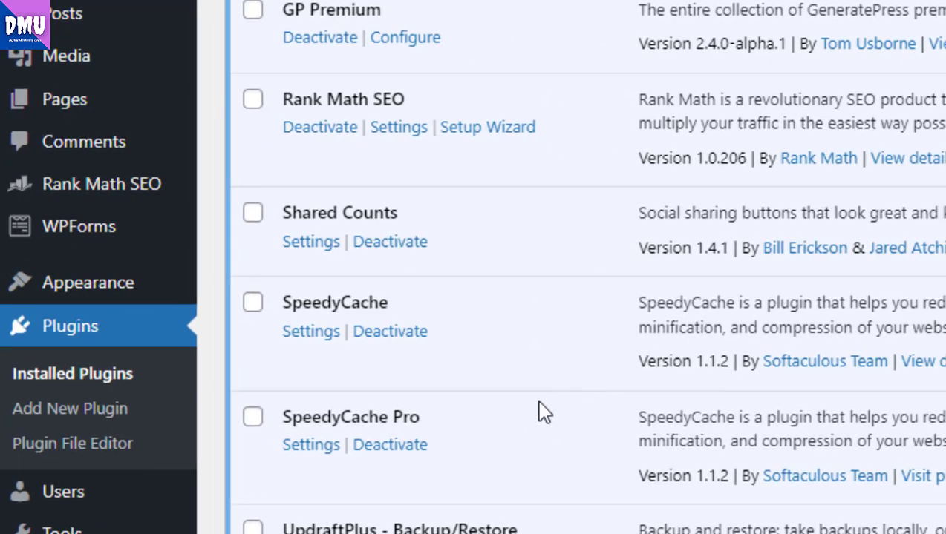
pyautogui.scroll(-2, 148, 297)
pyautogui.scroll(4, 141, 363)
pyautogui.moveTo(95, 237)
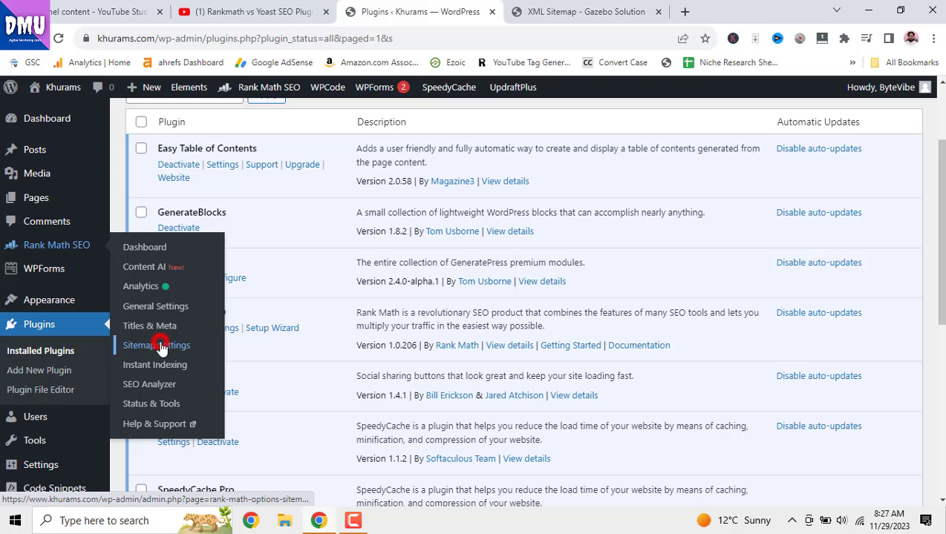
pyautogui.click(161, 346)
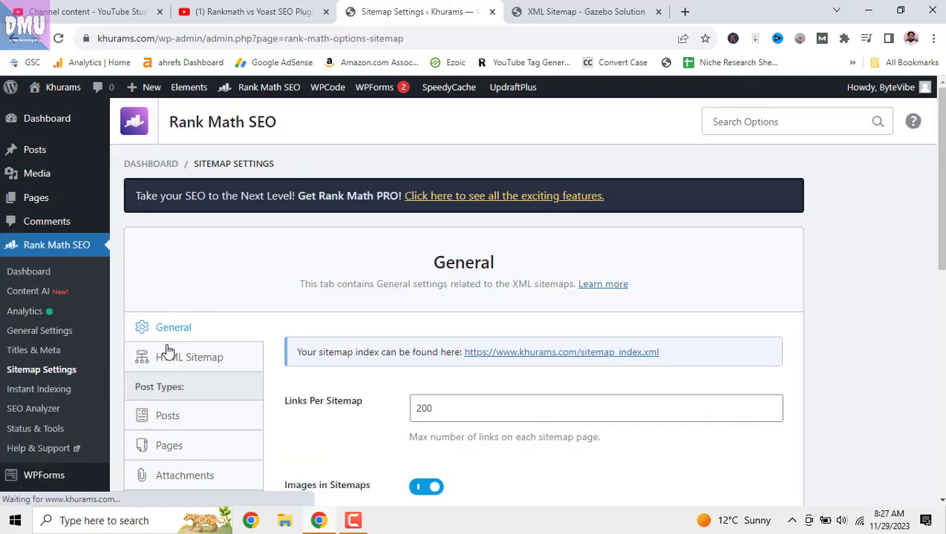
pyautogui.scroll(-1, 268, 368)
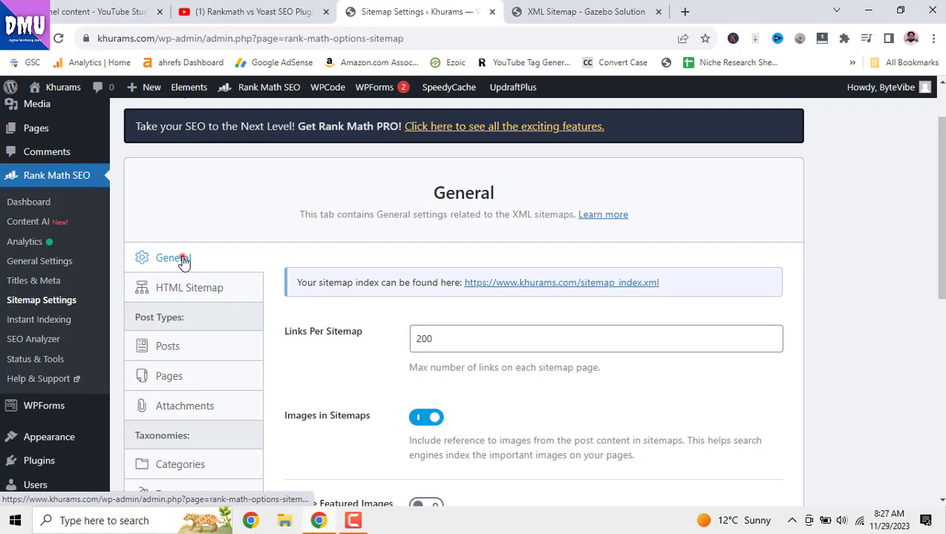
pyautogui.scroll(-1, 321, 366)
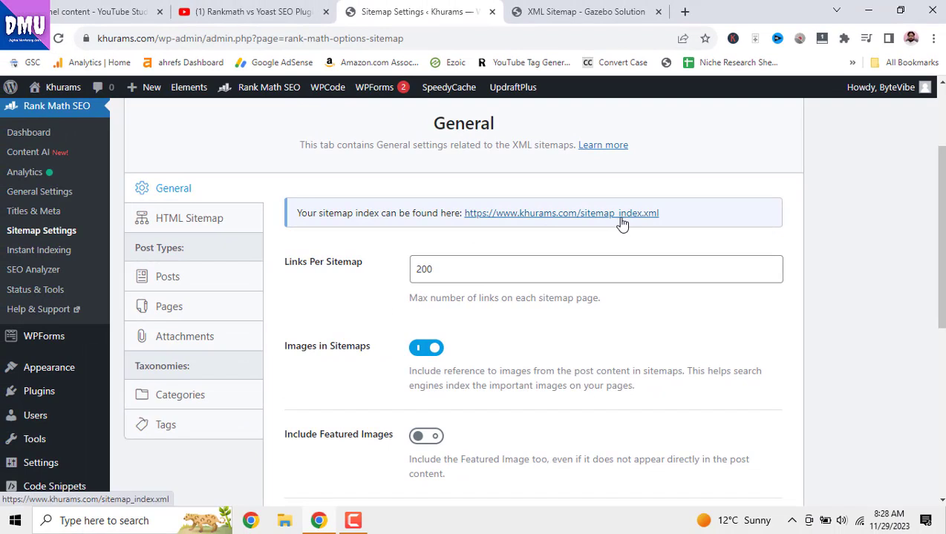
# Open the khurams.com sitemap index in a separate tab and compare it with the gazebosolution.com sitemap index.
pyautogui.rightClick(622, 223)
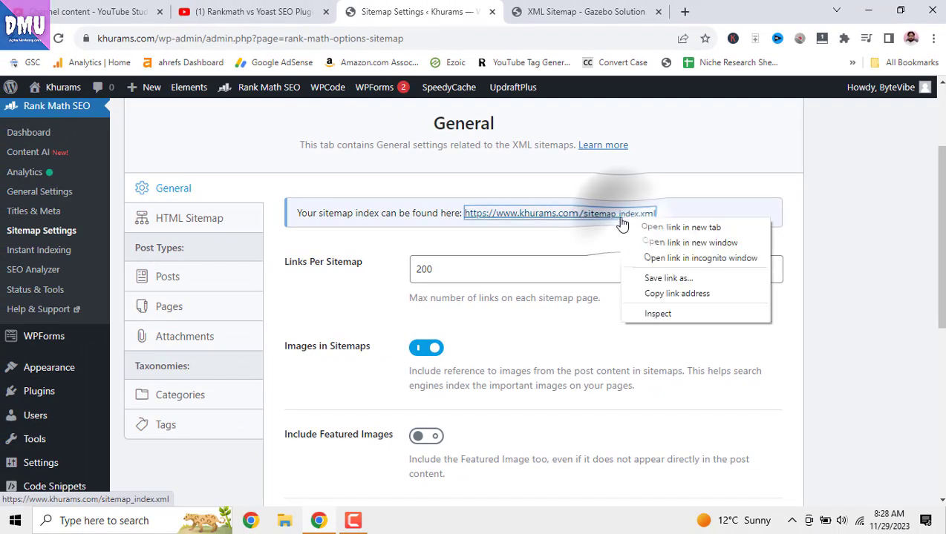
pyautogui.click(637, 226)
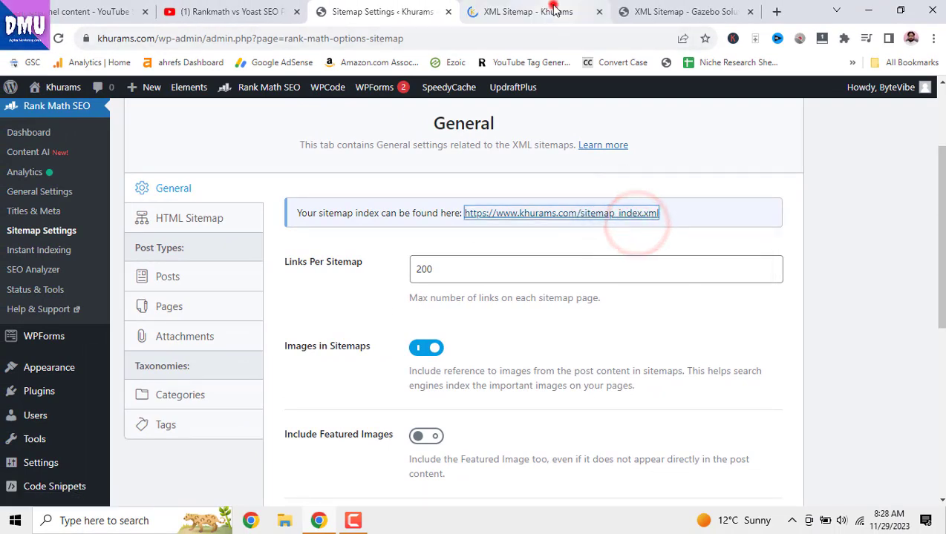
pyautogui.click(545, 12)
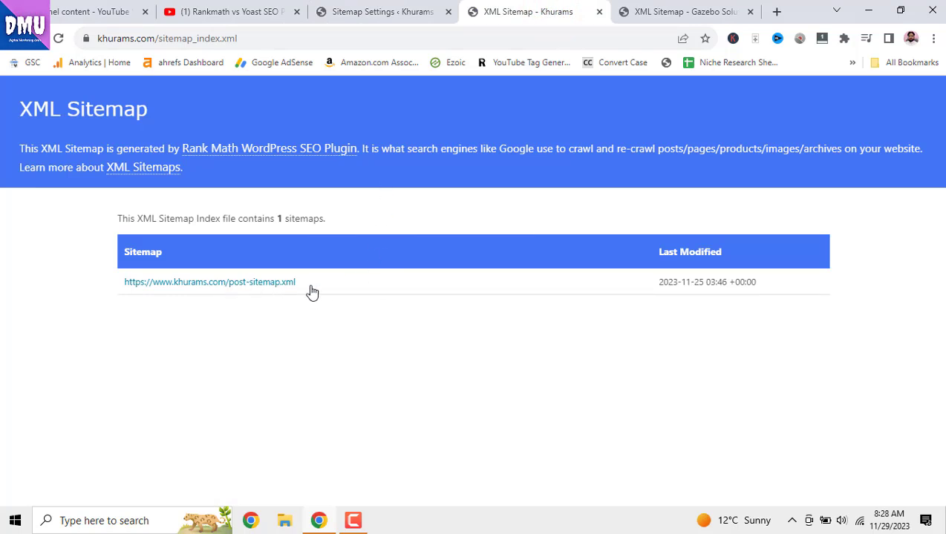
pyautogui.click(645, 14)
pyautogui.scroll(2, 483, 343)
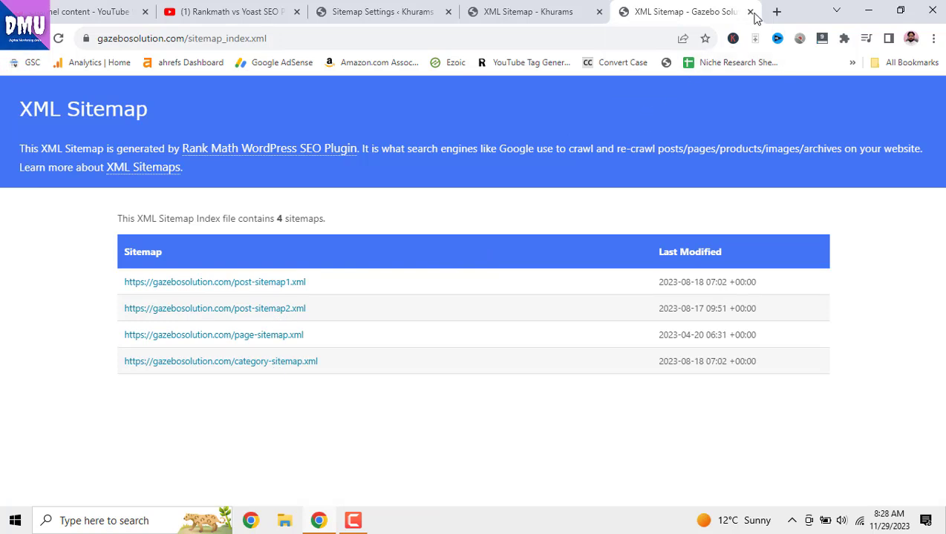
# Check the Links Per Sitemap setting against the URL counts in gazebosolution.com's post-sitemap1.xml and post-sitemap2.xml.
pyautogui.click(408, 11)
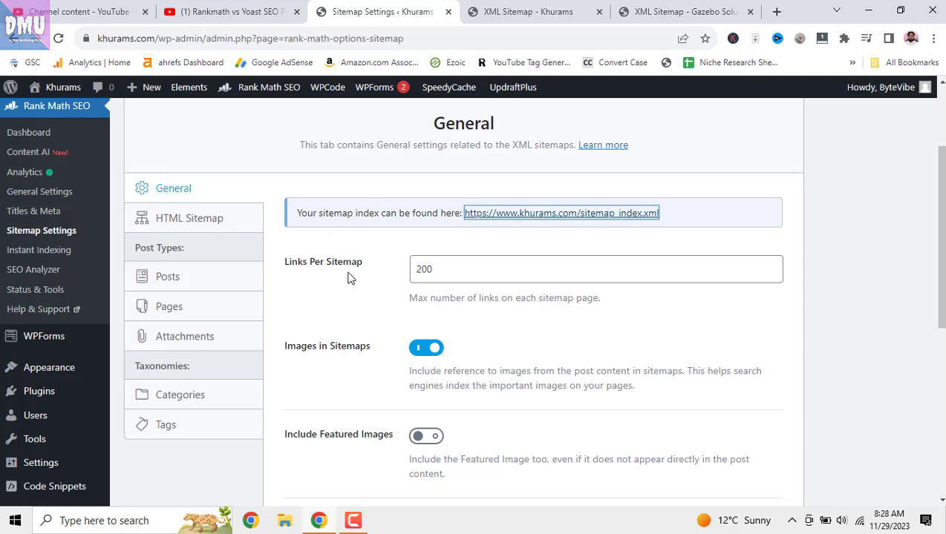
pyautogui.click(435, 268)
pyautogui.doubleClick(429, 268)
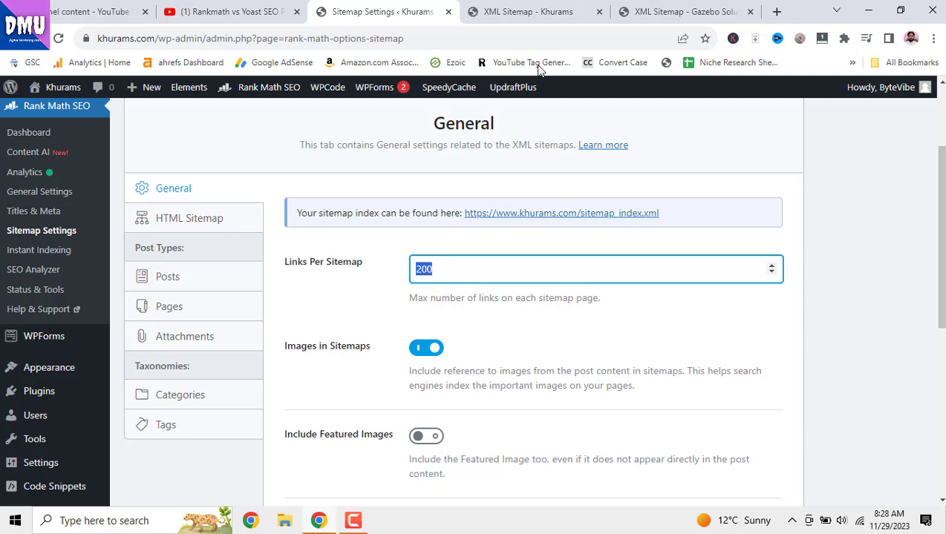
pyautogui.click(629, 12)
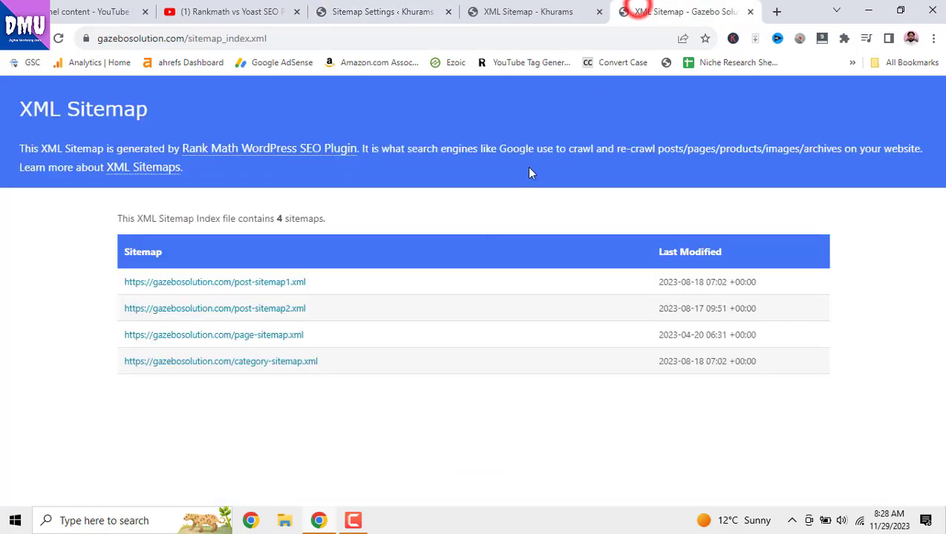
pyautogui.click(260, 286)
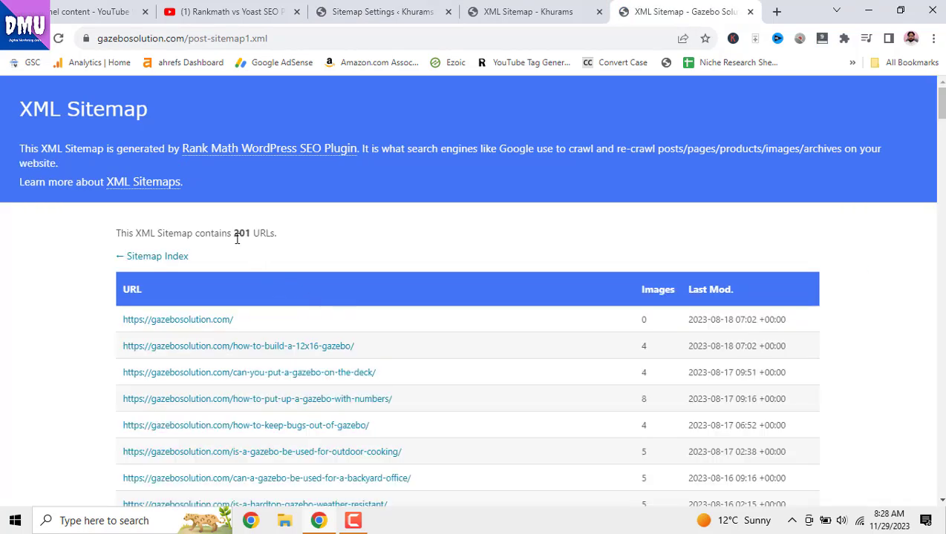
pyautogui.moveTo(234, 236); pyautogui.dragTo(286, 238)
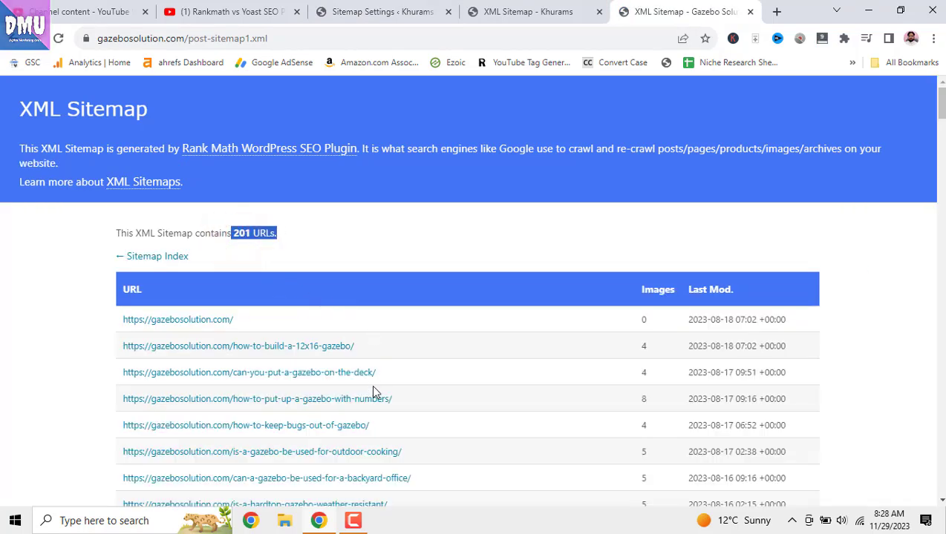
pyautogui.moveTo(234, 319); pyautogui.dragTo(384, 335)
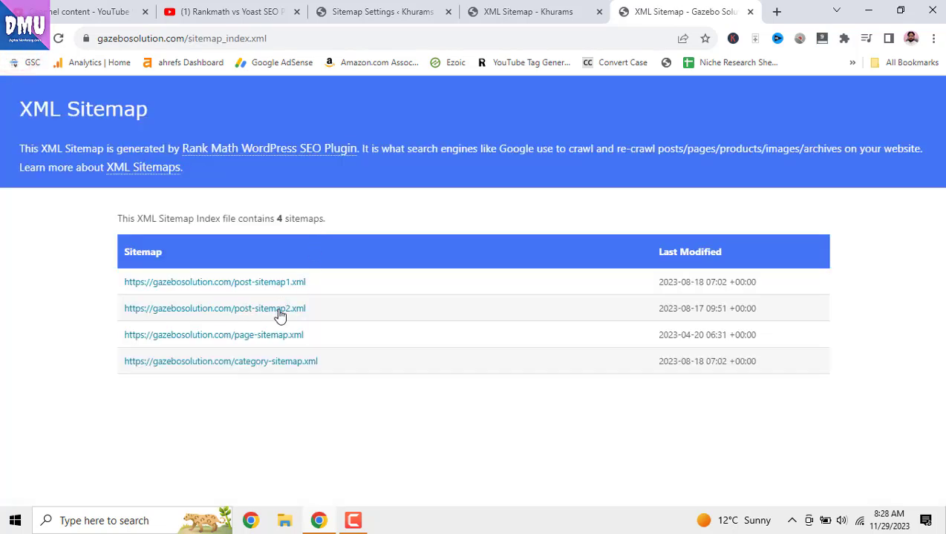
pyautogui.click(285, 315)
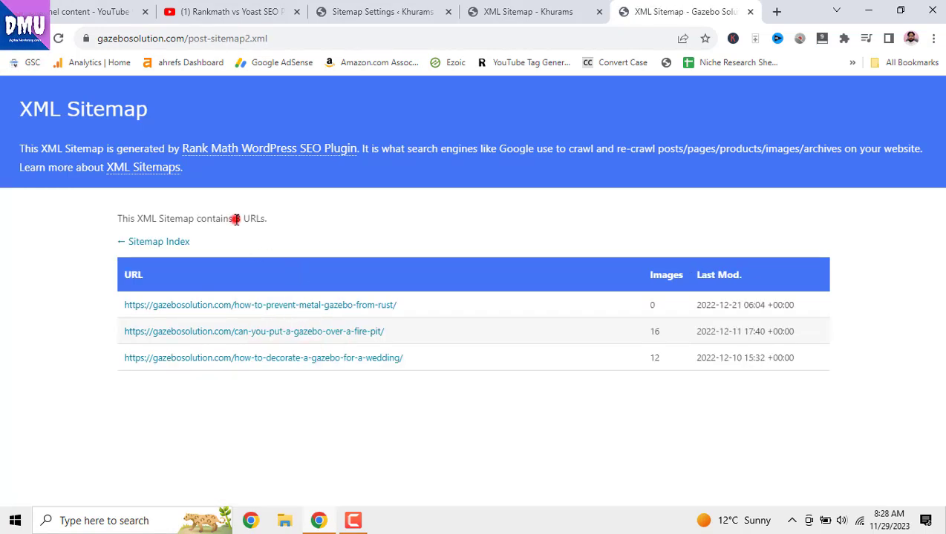
pyautogui.doubleClick(235, 219)
# Review the Images in Sitemaps setting and examine the image counts per URL in gazebosolution.com's post-sitemap1.xml.
pyautogui.click(528, 10)
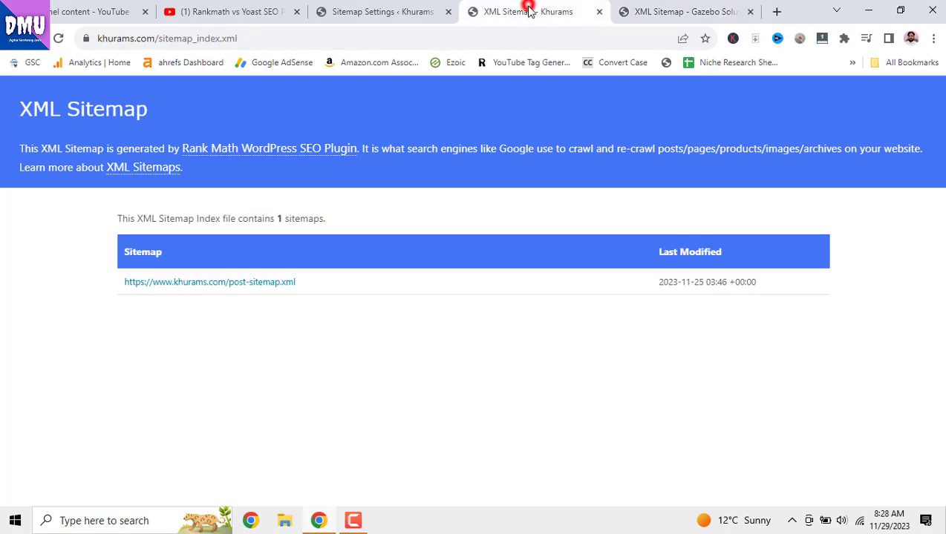
pyautogui.click(405, 11)
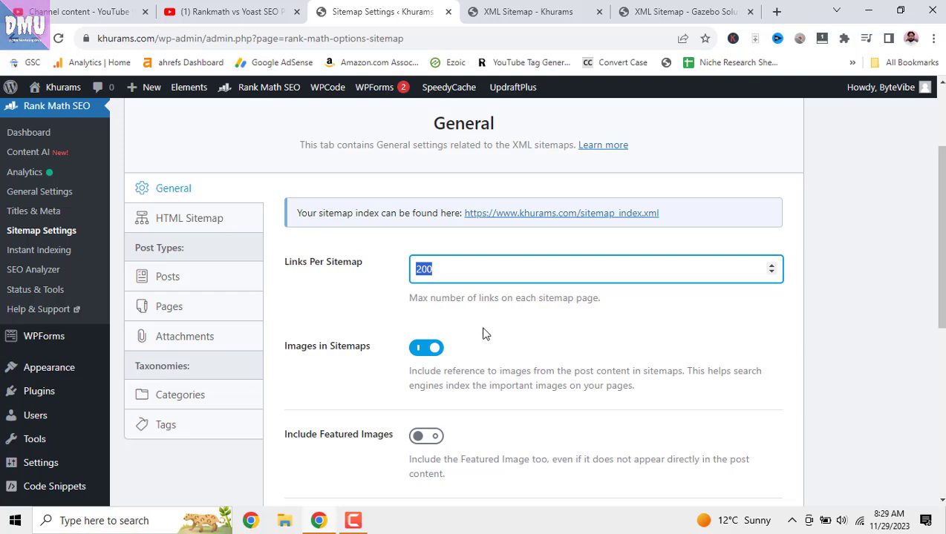
pyautogui.scroll(-2, 487, 337)
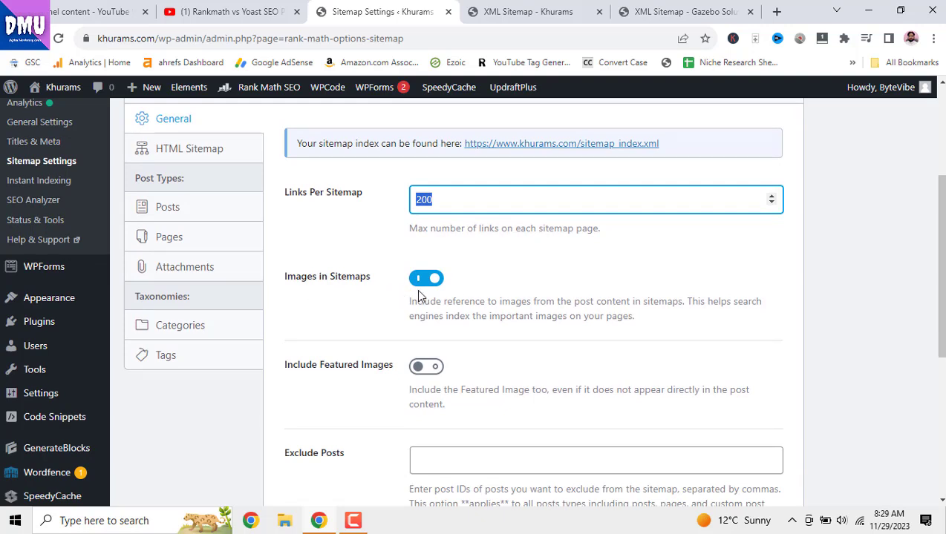
pyautogui.click(676, 13)
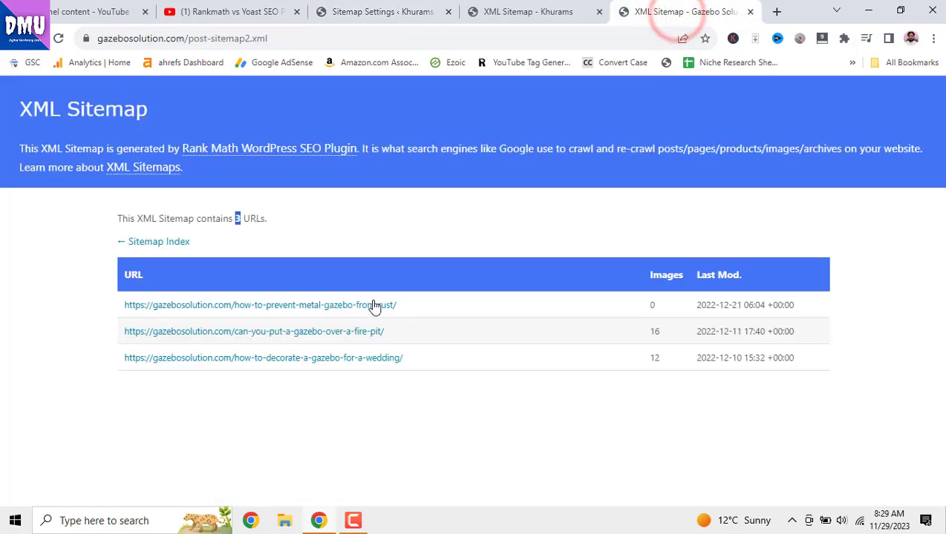
pyautogui.press('F5')
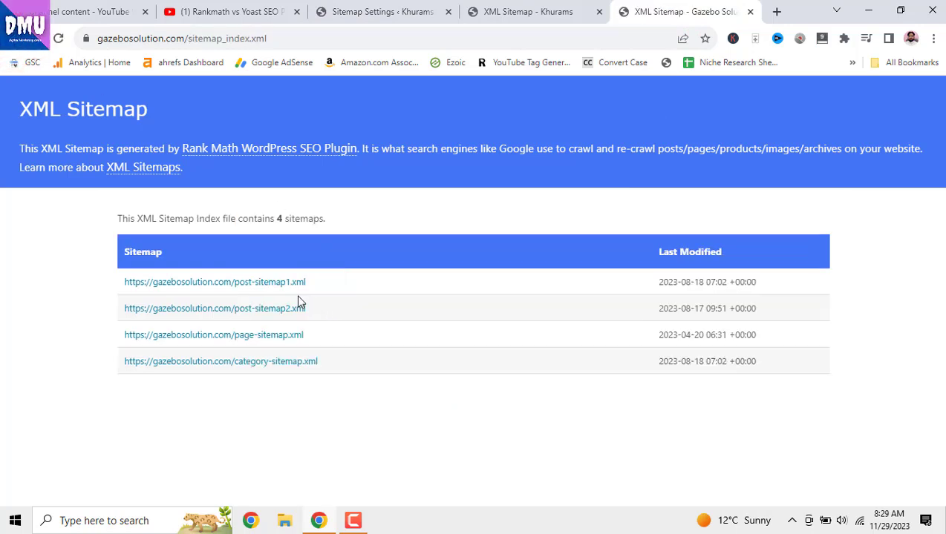
pyautogui.click(279, 290)
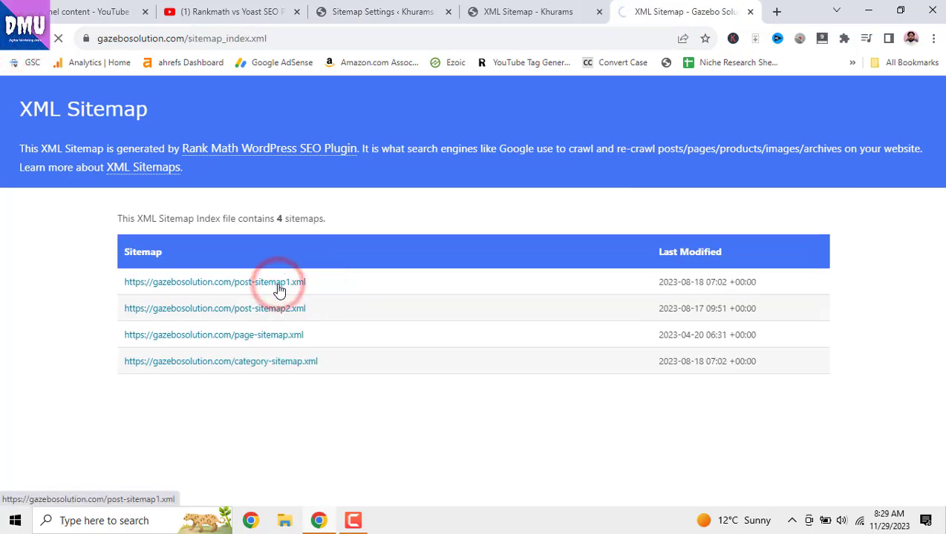
pyautogui.scroll(-1, 625, 376)
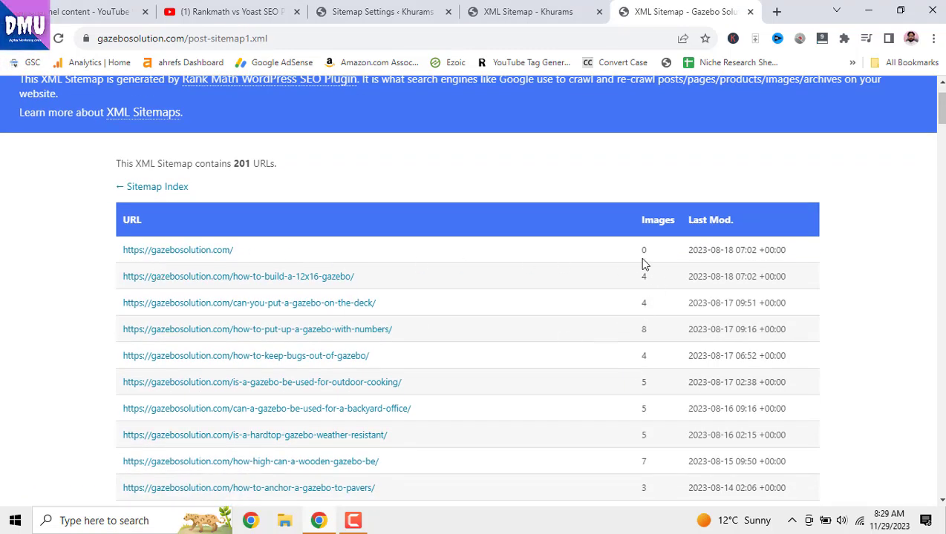
pyautogui.scroll(-5, 651, 308)
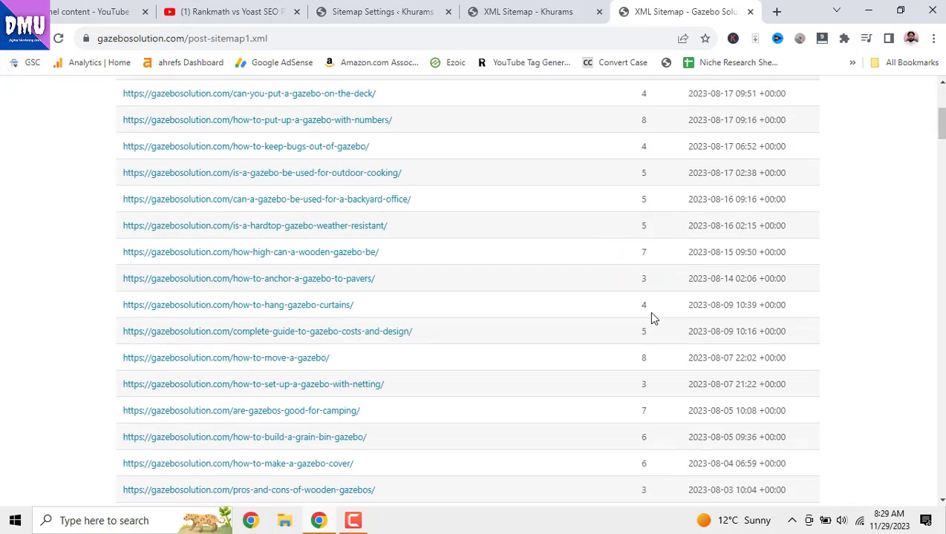
pyautogui.scroll(5, 649, 304)
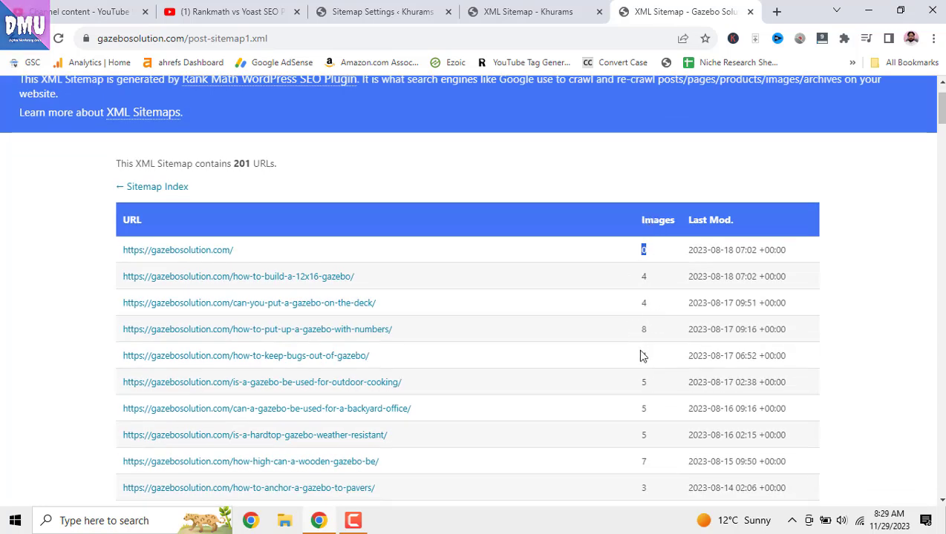
pyautogui.doubleClick(640, 308)
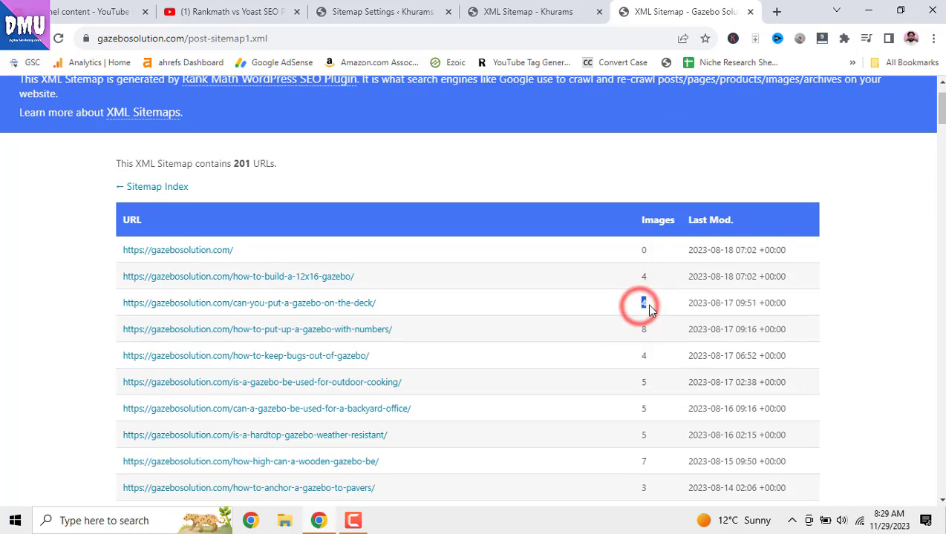
# In the khurams.com sitemap settings, switch Images in Sitemaps off and back on, and review the Include Featured Images option.
pyautogui.click(552, 16)
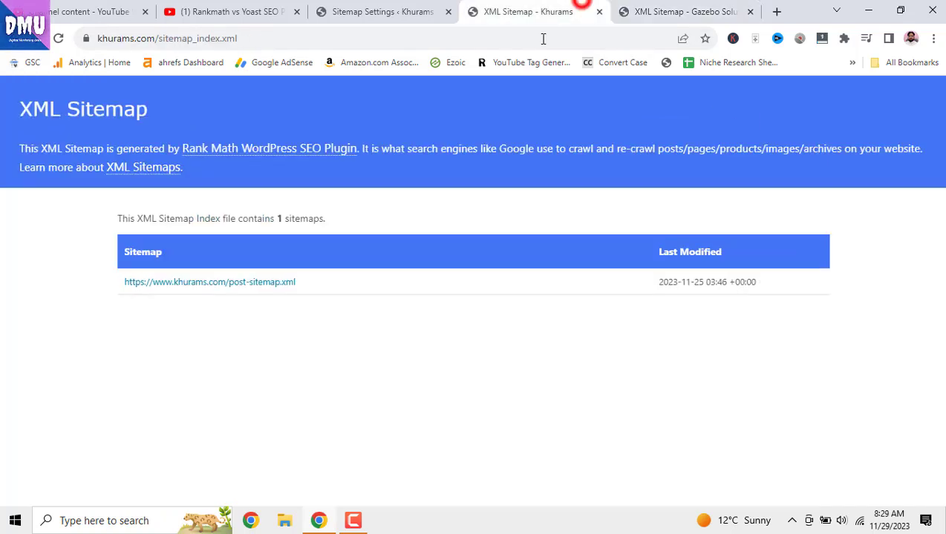
pyautogui.click(363, 10)
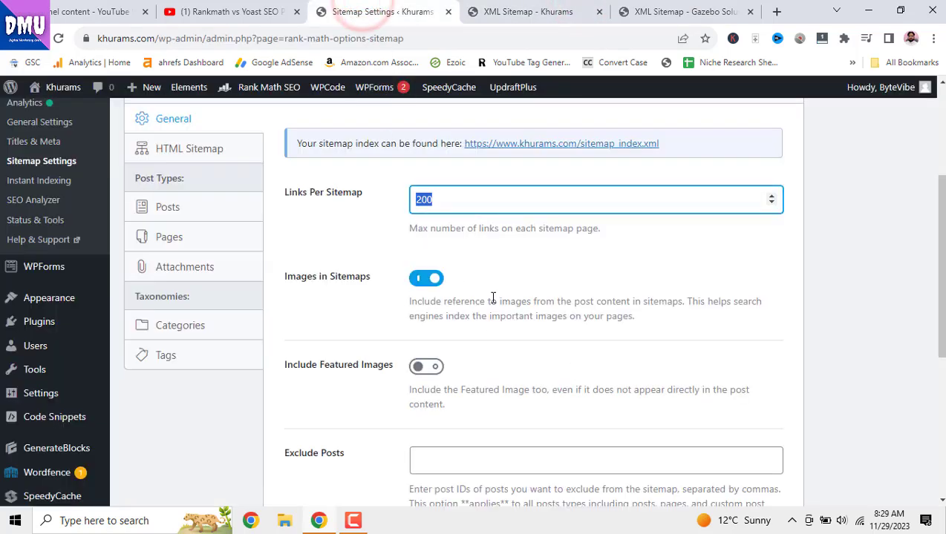
pyautogui.click(430, 282)
pyautogui.click(431, 282)
pyautogui.scroll(-1, 558, 296)
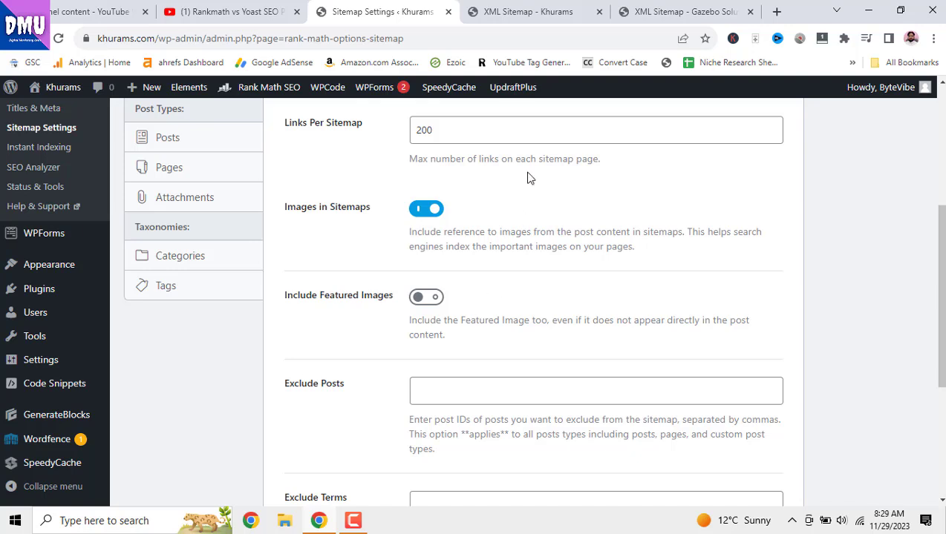
# Open the khurams.com homepage, view the Digital Marketing Courses page, and toggle its table of contents.
pyautogui.click(528, 13)
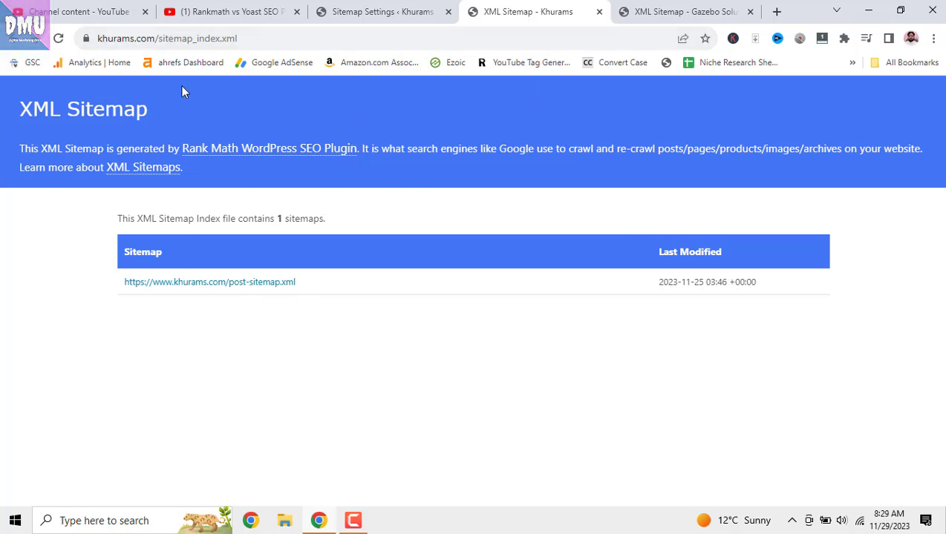
pyautogui.moveTo(158, 38); pyautogui.dragTo(260, 40)
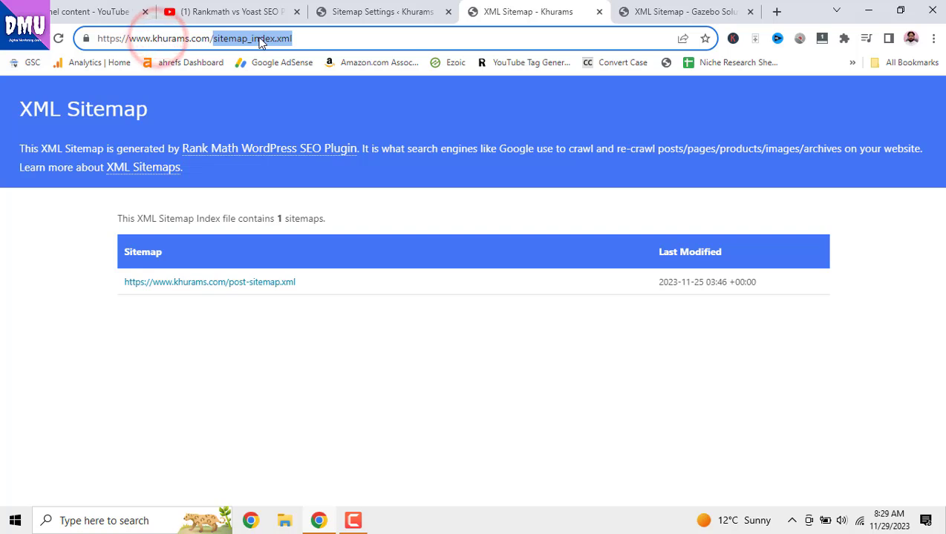
pyautogui.press('BackSpace')
pyautogui.press('Return')
pyautogui.click(255, 253)
pyautogui.scroll(-6, 395, 355)
pyautogui.scroll(3, 371, 331)
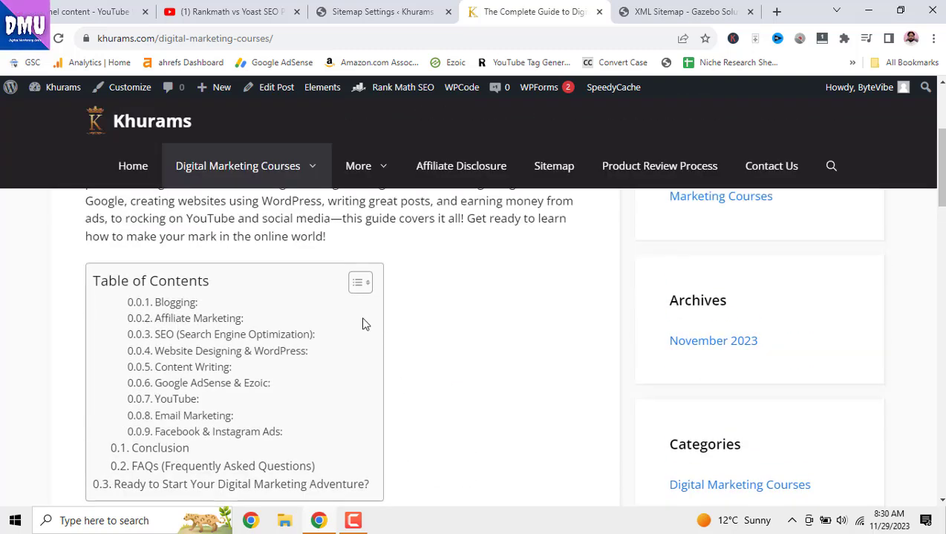
pyautogui.click(358, 286)
# Open the gazebosolution.com homepage from its post sitemap and look through the featured images of the listed posts.
pyautogui.click(640, 12)
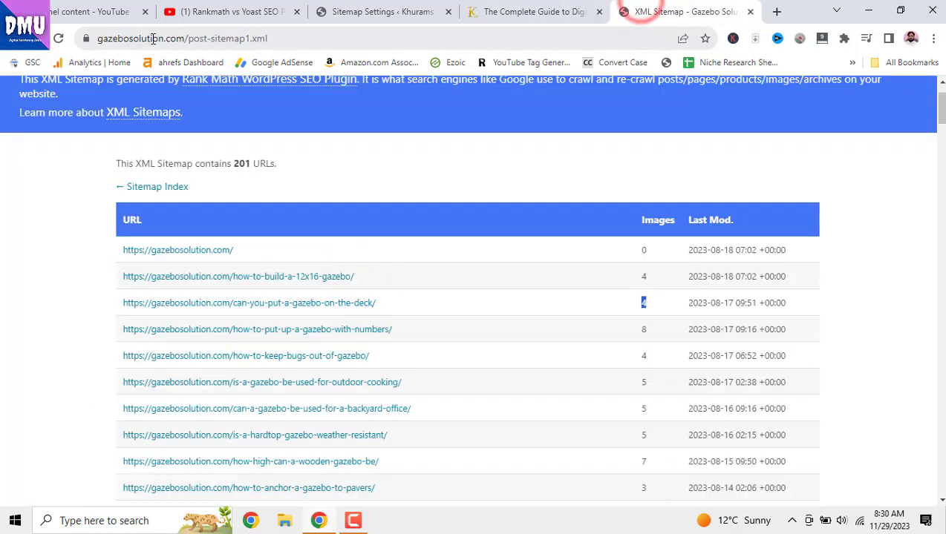
pyautogui.doubleClick(190, 39)
pyautogui.press('BackSpace')
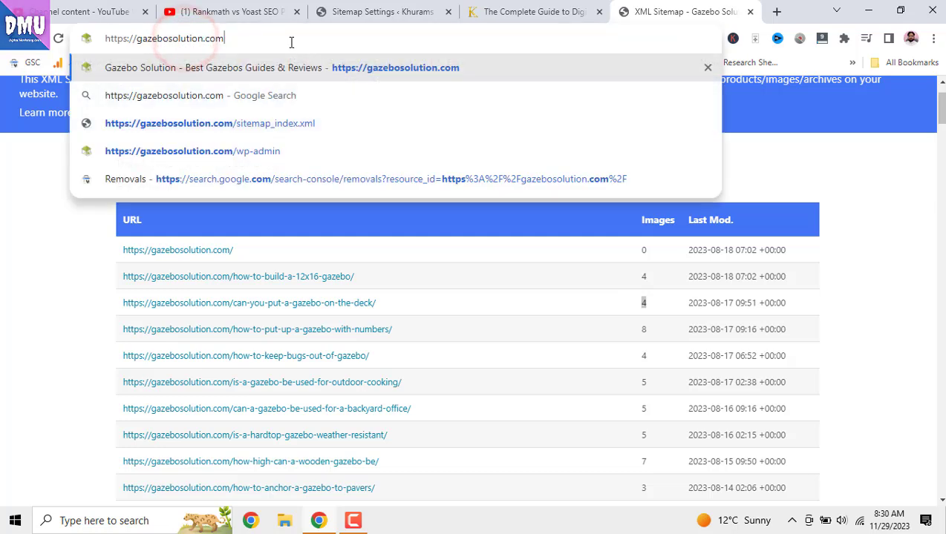
pyautogui.press('Return')
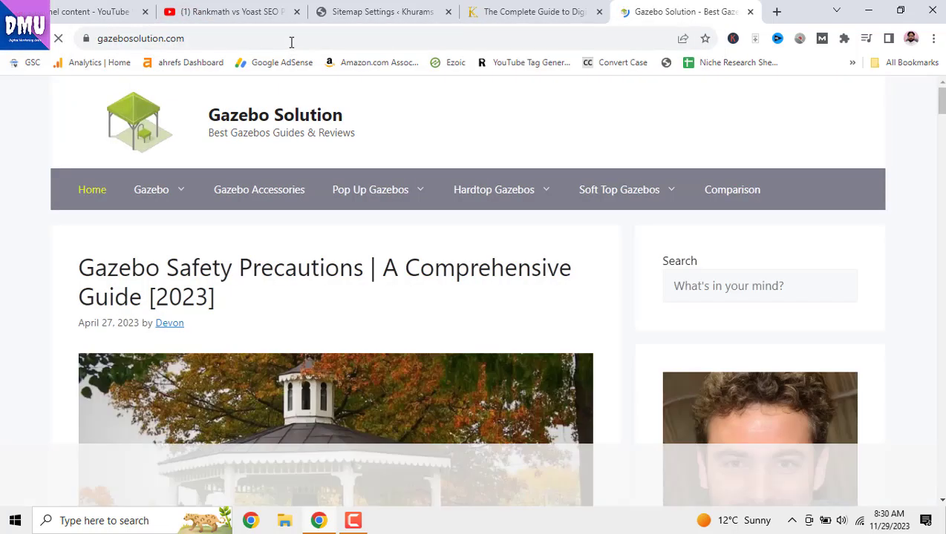
pyautogui.scroll(-3, 390, 217)
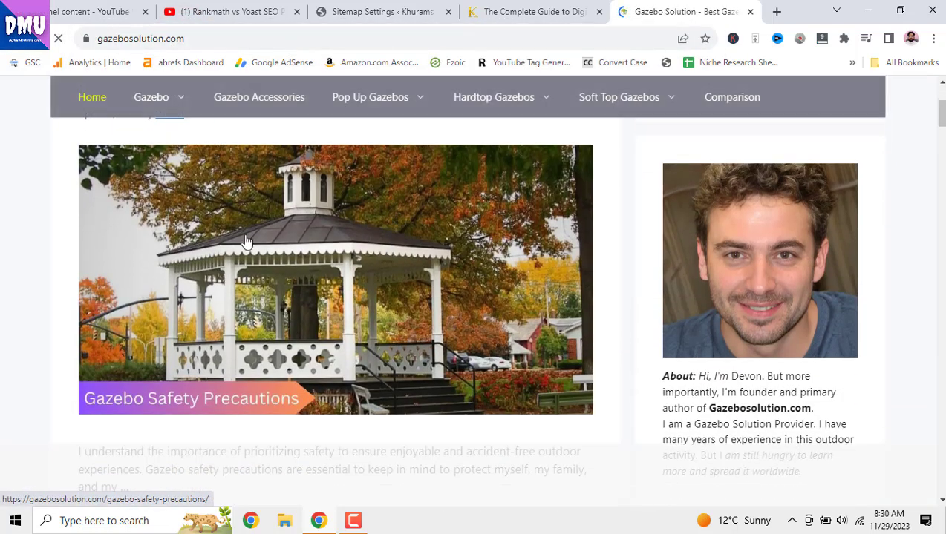
pyautogui.scroll(-6, 342, 290)
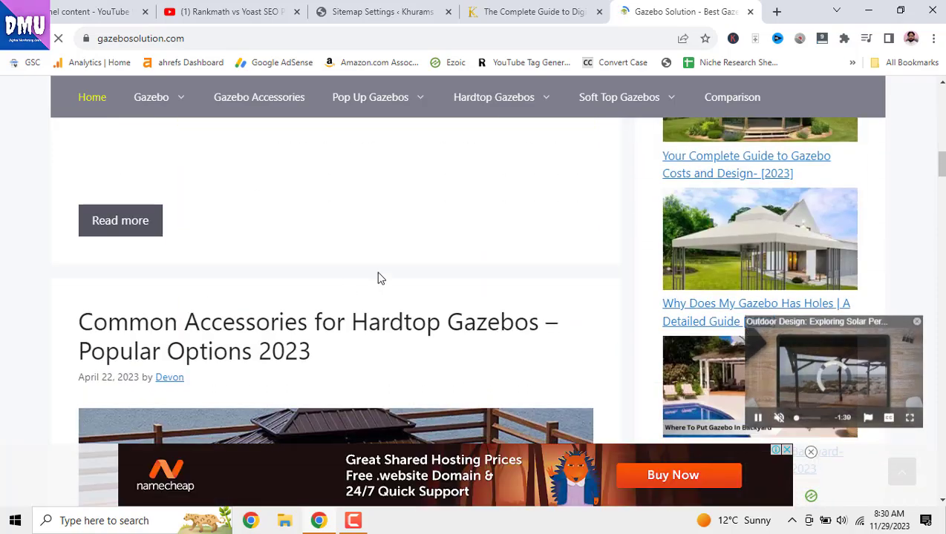
pyautogui.scroll(-8, 349, 290)
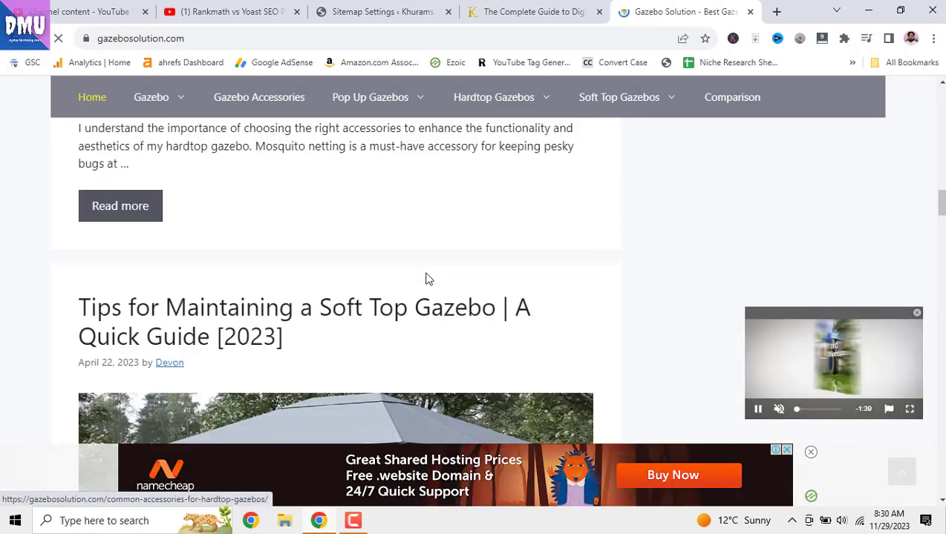
pyautogui.scroll(-1, 427, 278)
# Return to the khurams.com sitemap settings and review the Include Featured Images option and the post ID description under Exclude Posts.
pyautogui.click(412, 14)
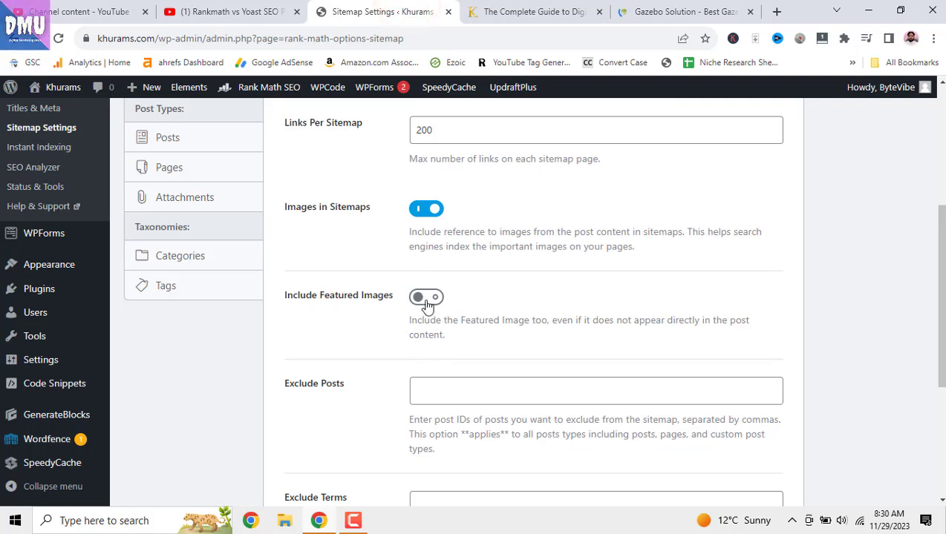
pyautogui.scroll(-1, 496, 293)
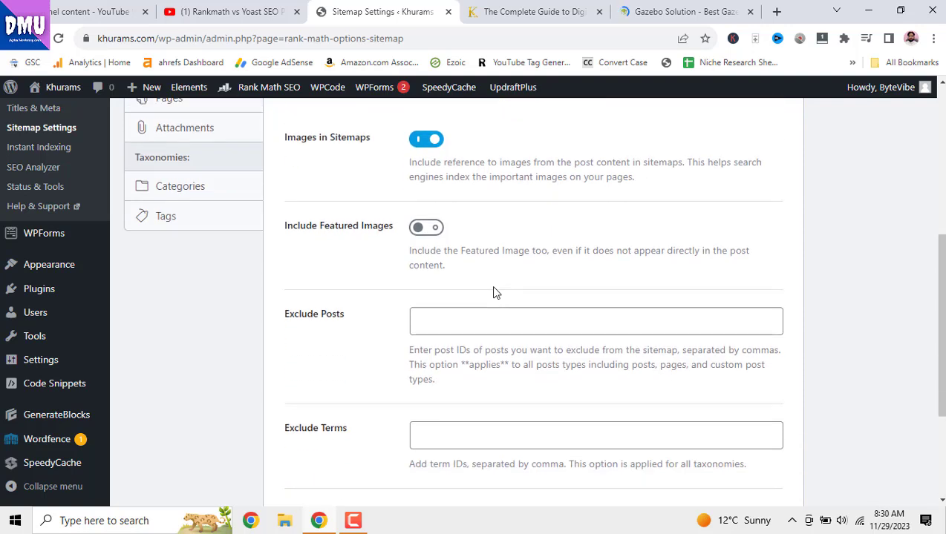
pyautogui.scroll(-1, 496, 294)
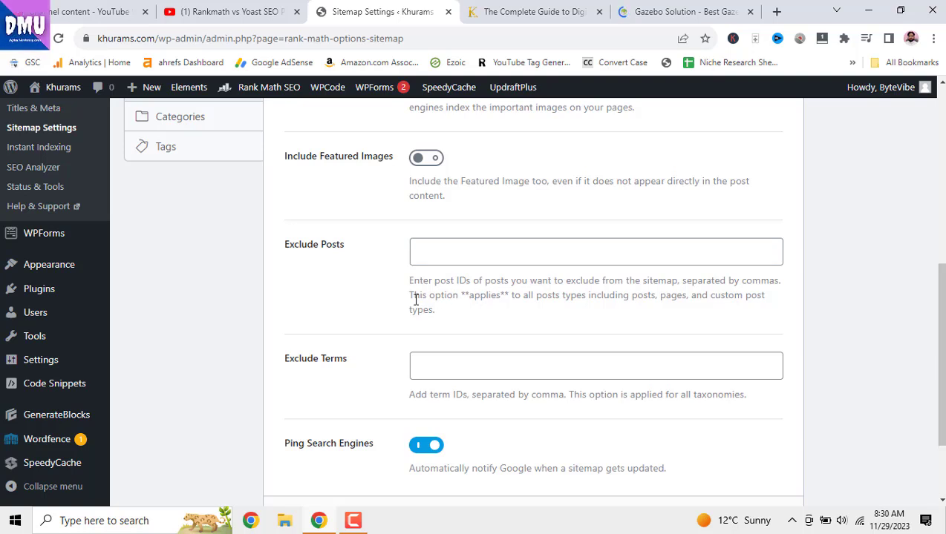
pyautogui.click(438, 294)
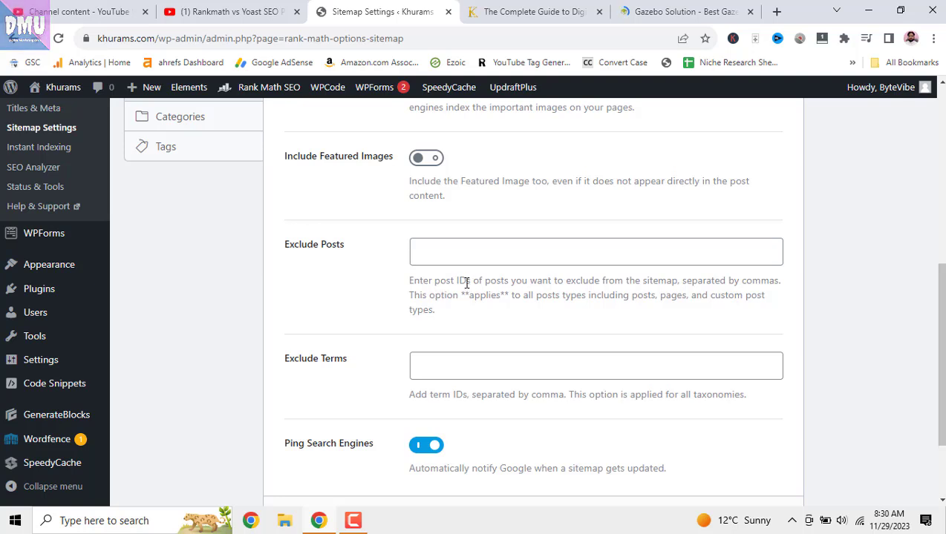
pyautogui.doubleClick(466, 281)
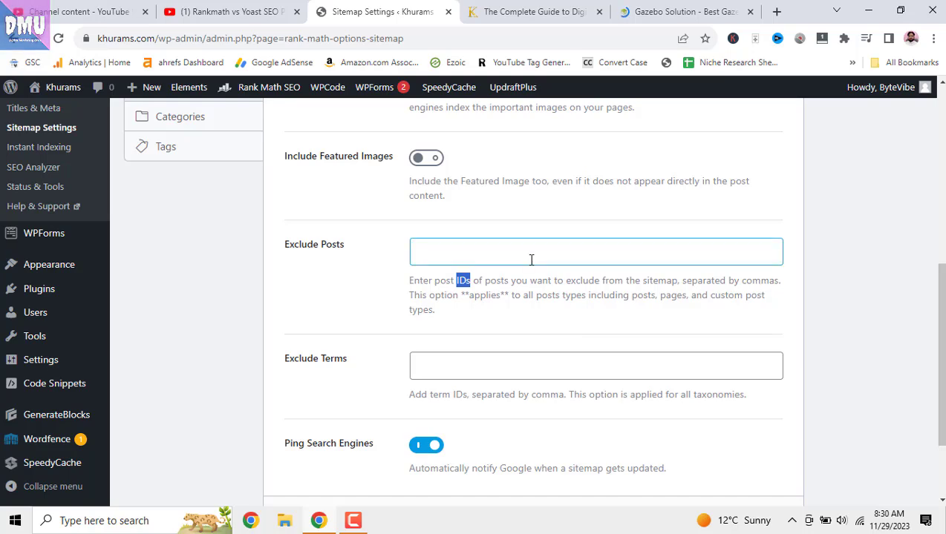
# View the top of the khurams.com Digital Marketing Courses page, and reload the gazebosolution.com homepage without the #google_vignette ad.
pyautogui.click(520, 15)
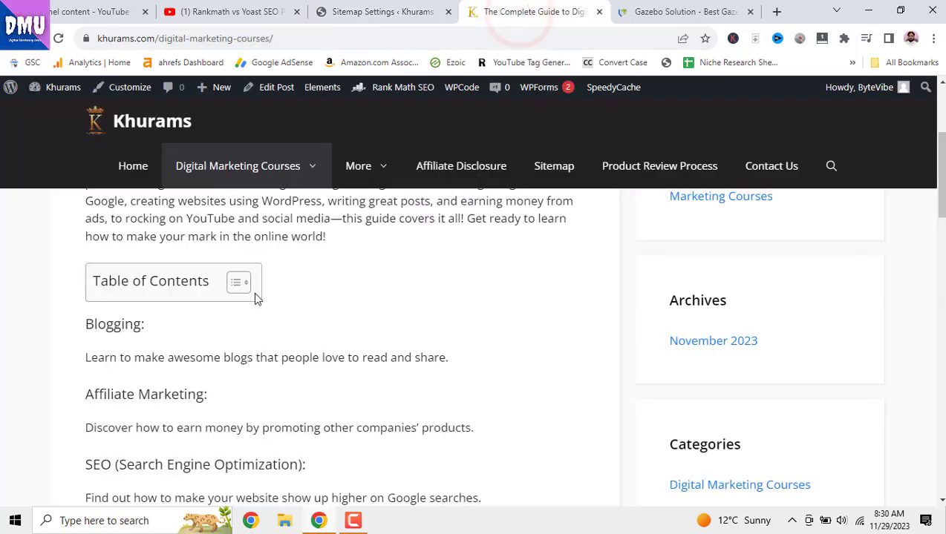
pyautogui.scroll(3, 289, 279)
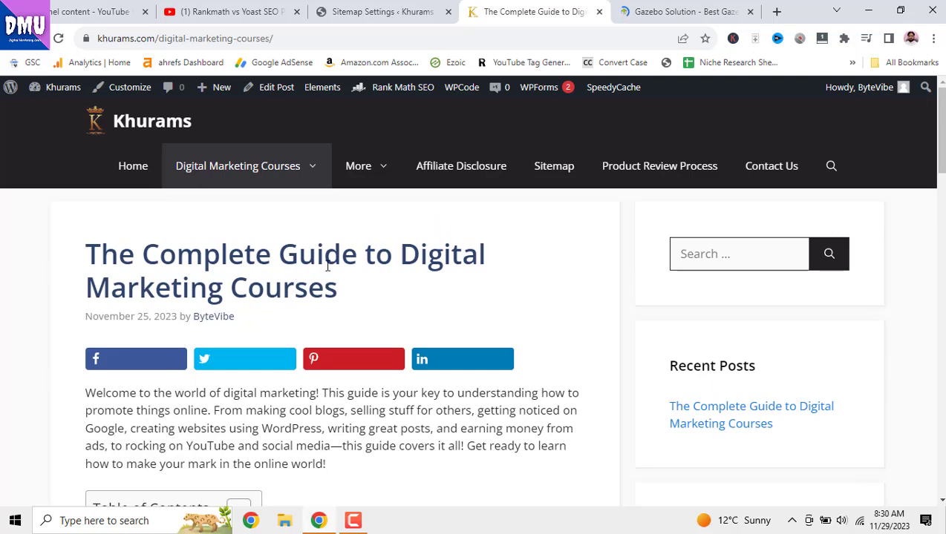
pyautogui.click(654, 11)
pyautogui.click(568, 199)
pyautogui.click(566, 200)
pyautogui.moveTo(187, 39); pyautogui.dragTo(299, 42)
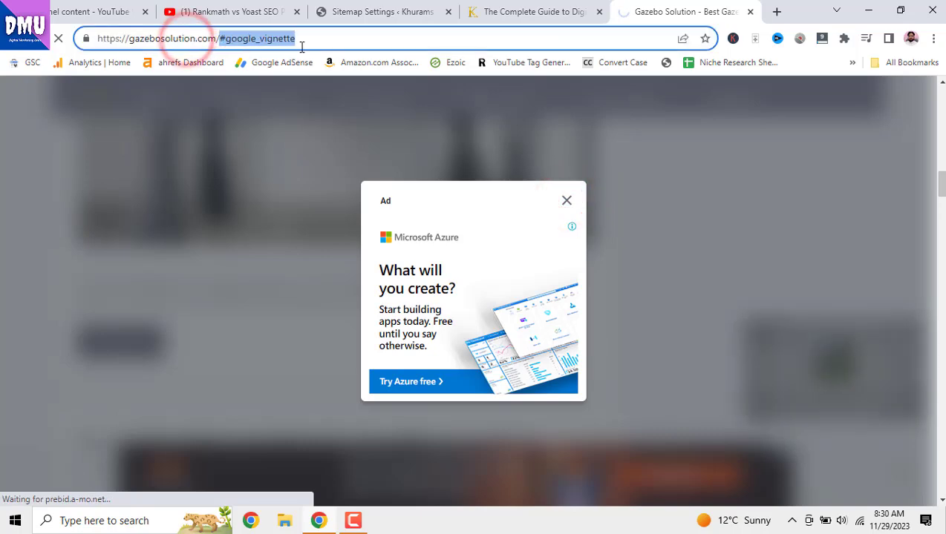
pyautogui.press('BackSpace')
pyautogui.press('Down')
pyautogui.press('Down')
pyautogui.press('Return')
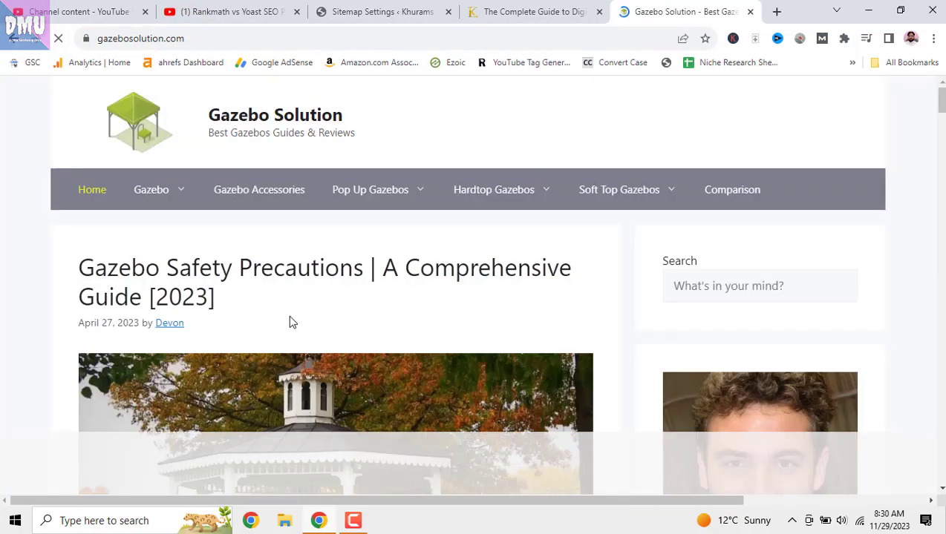
# Open the Gazebo Safety Precautions post on gazebosolution.com and highlight part of the slug in its address.
pyautogui.click(307, 270)
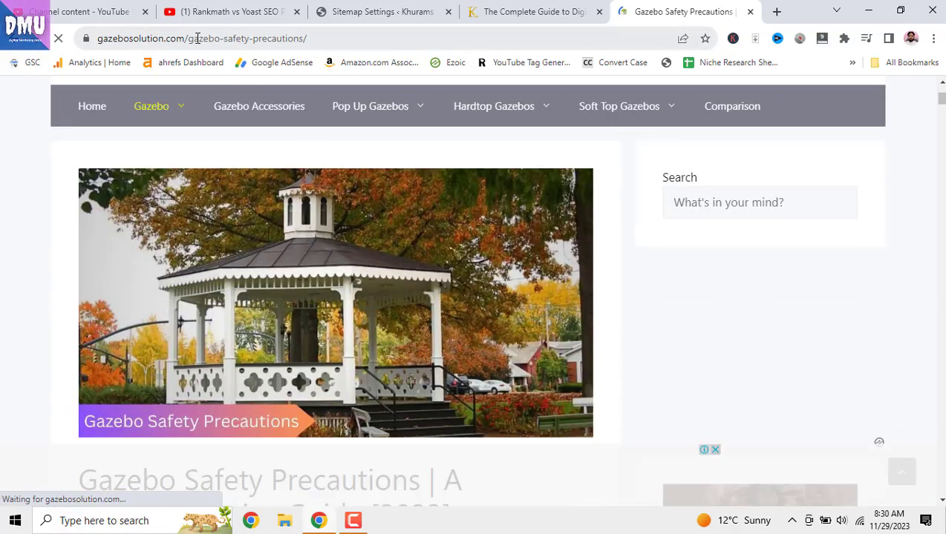
pyautogui.click(189, 37)
pyautogui.moveTo(189, 38); pyautogui.dragTo(262, 41)
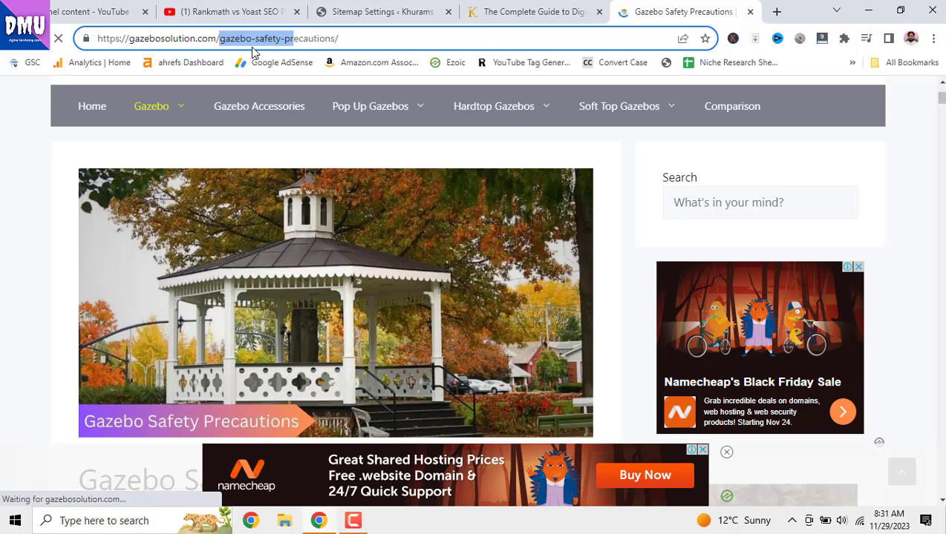
# Back in the khurams.com sitemap settings, review the Exclude Posts and Exclude Terms fields, leaving both empty.
pyautogui.click(349, 11)
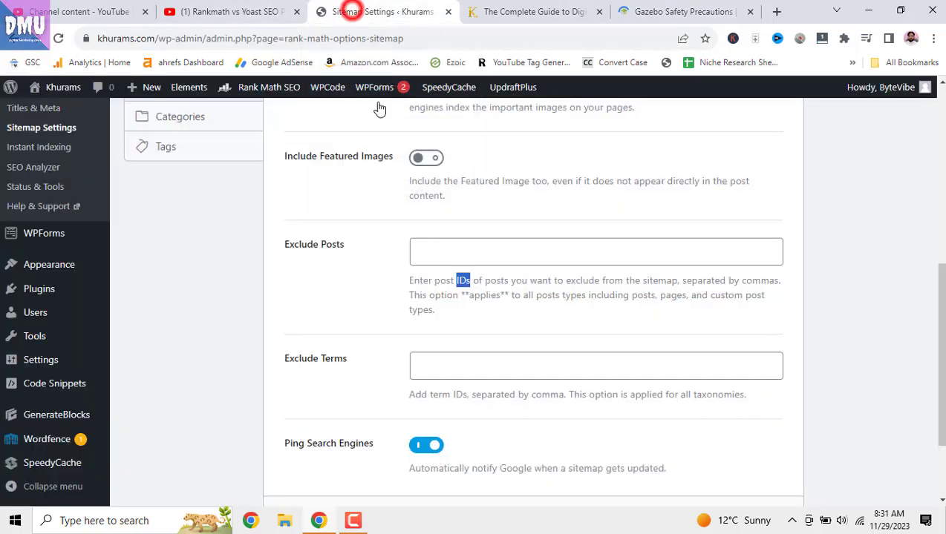
pyautogui.click(459, 318)
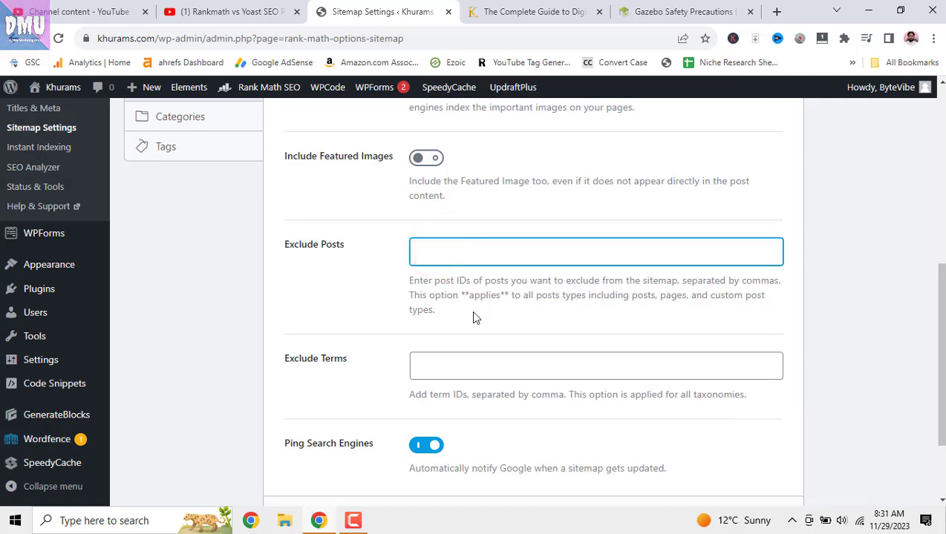
pyautogui.scroll(-2, 473, 315)
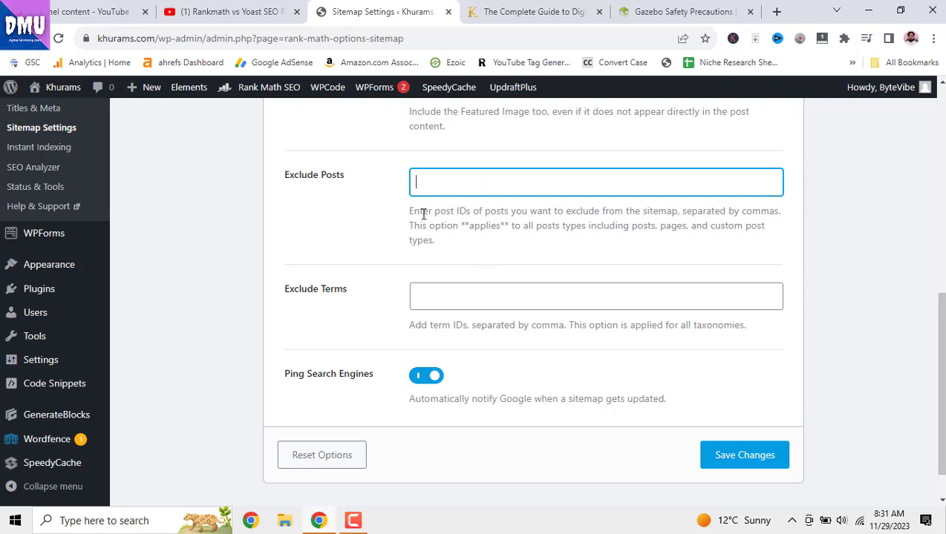
pyautogui.click(456, 290)
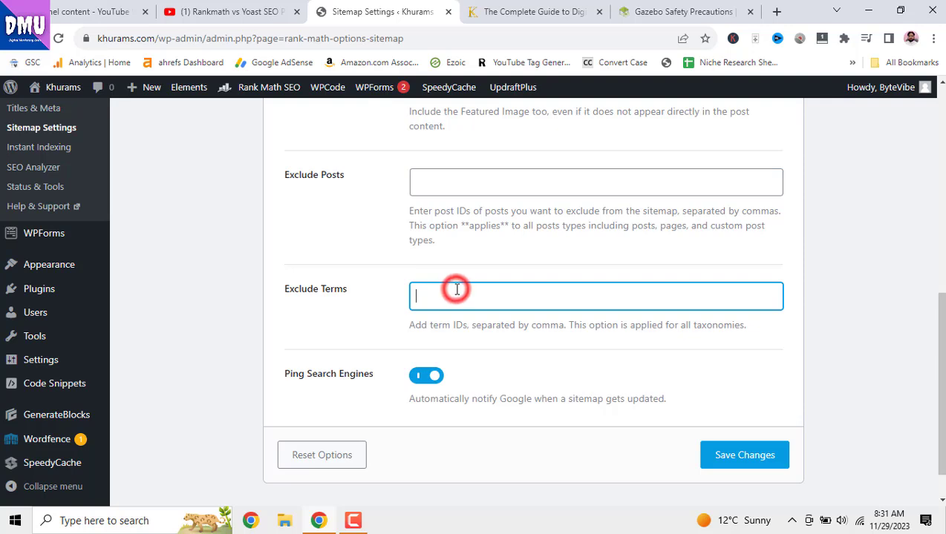
pyautogui.doubleClick(456, 326)
pyautogui.click(495, 297)
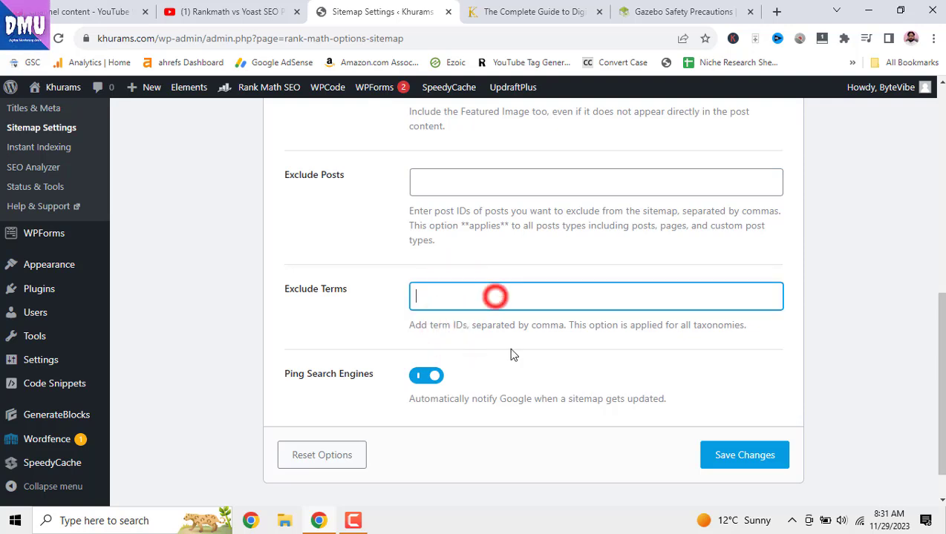
# Review the Ping Search Engines option and highlight its description about notifying Google of sitemap updates.
pyautogui.scroll(-1, 514, 355)
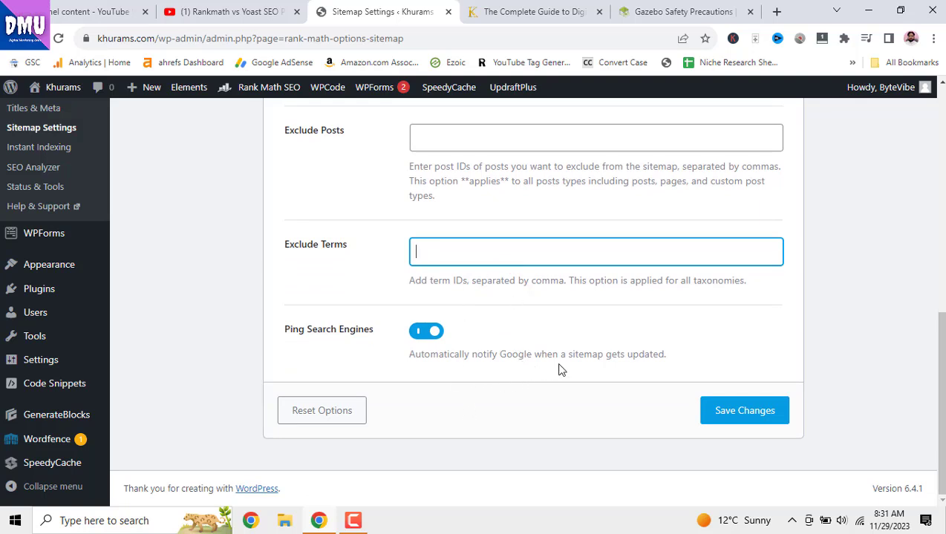
pyautogui.moveTo(668, 356); pyautogui.dragTo(414, 365)
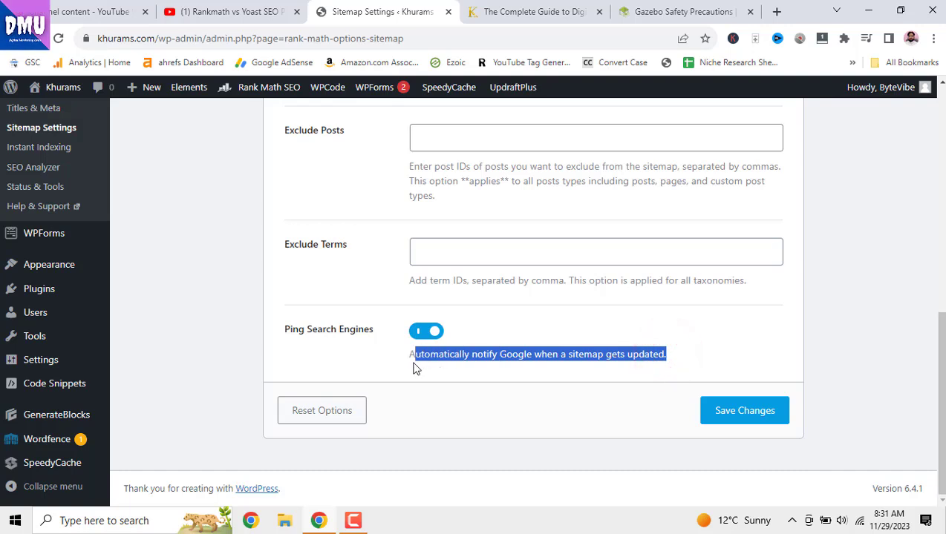
pyautogui.click(332, 340)
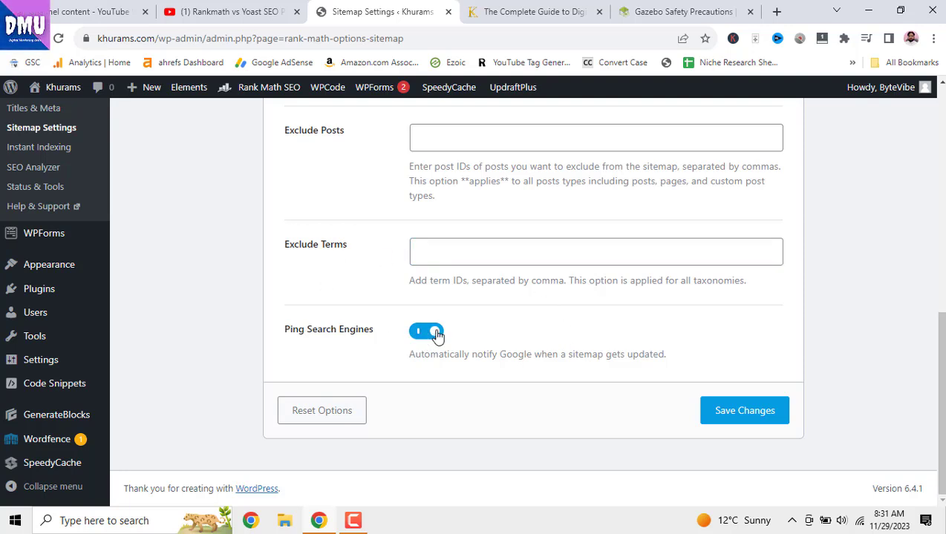
# Open the HTML Sitemap settings and review the display format, shortcode, sorting, dates and item title options.
pyautogui.scroll(6, 445, 340)
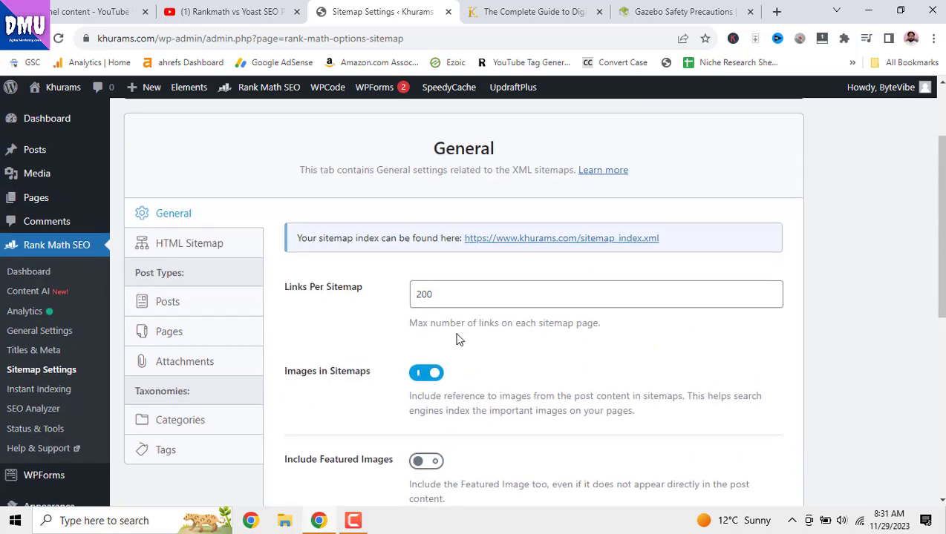
pyautogui.click(225, 252)
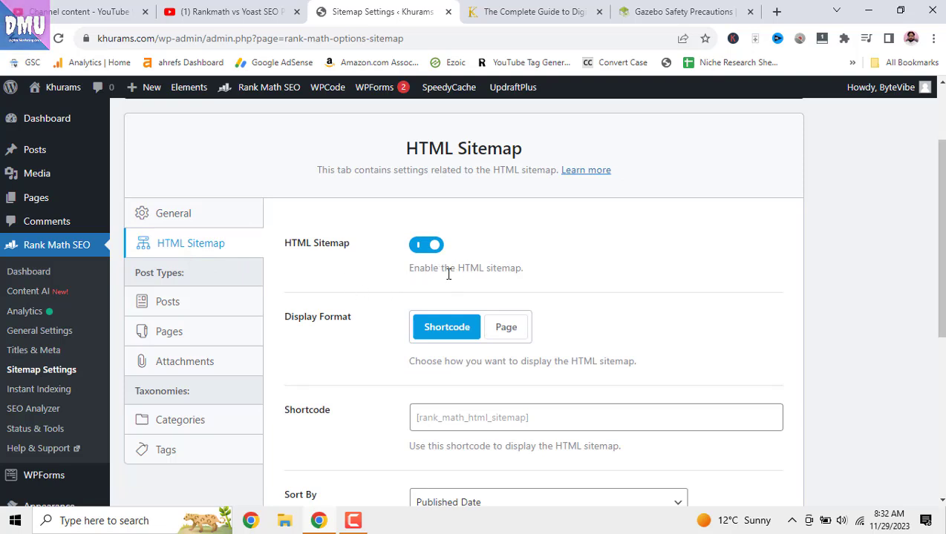
pyautogui.scroll(-2, 434, 273)
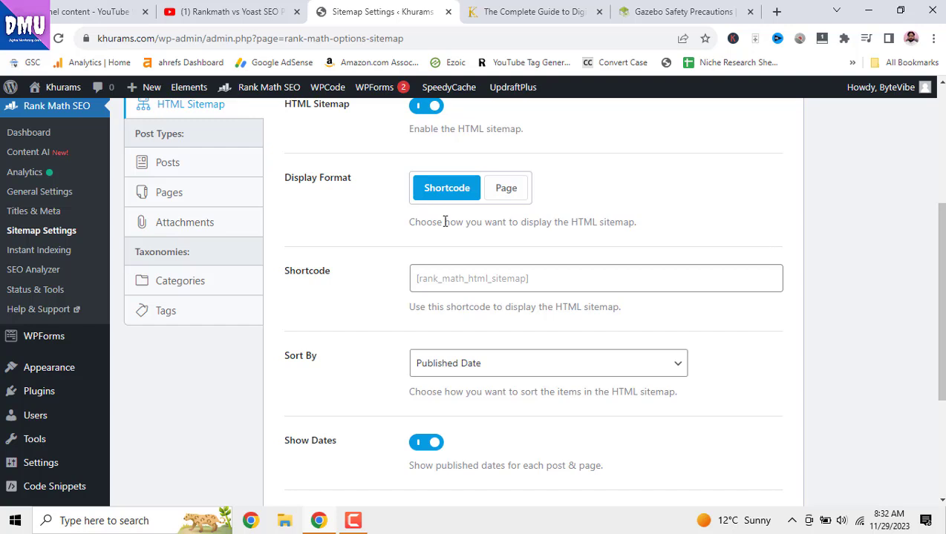
pyautogui.scroll(-1, 399, 288)
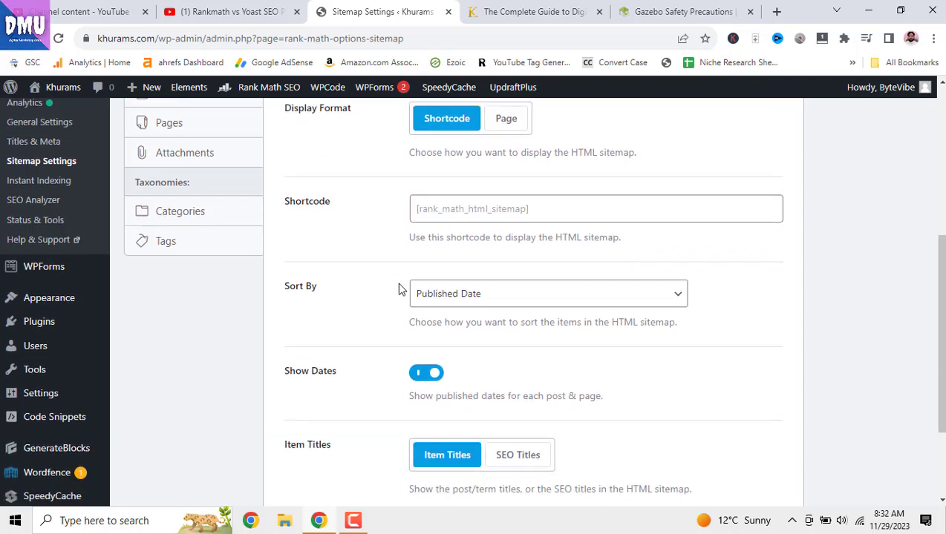
pyautogui.scroll(-1, 411, 323)
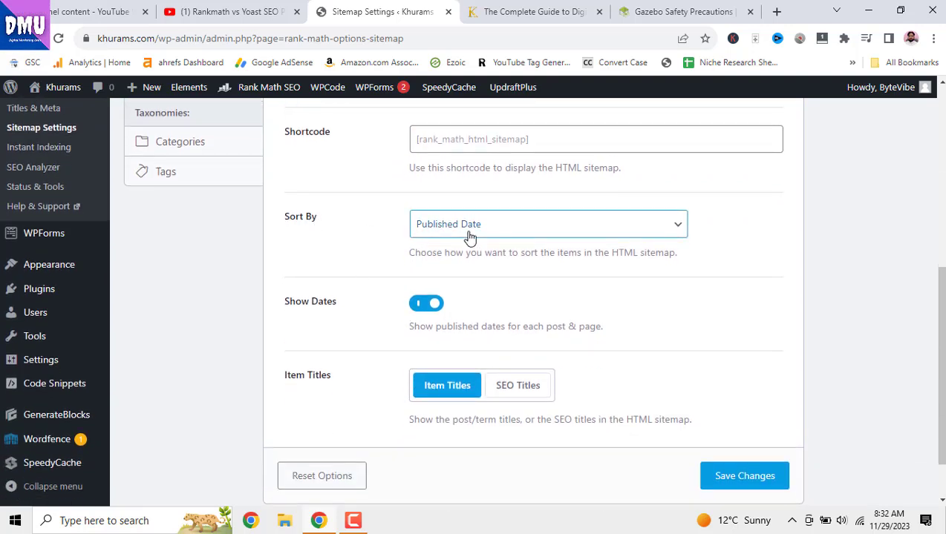
# Open gazebosolution.com/sitemap_index.xml and view its post-sitemap1.xml.
pyautogui.click(653, 12)
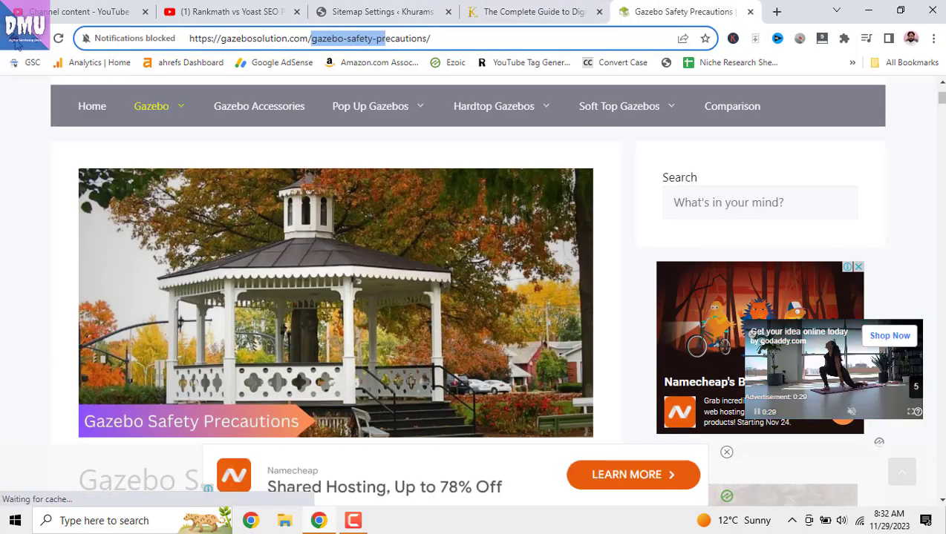
pyautogui.press('BackSpace')
pyautogui.press('Return')
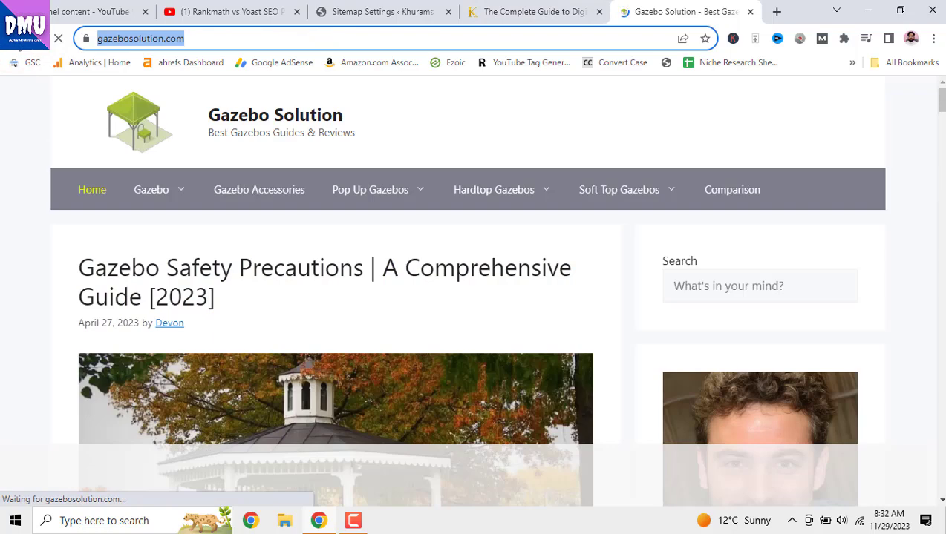
pyautogui.press('End')
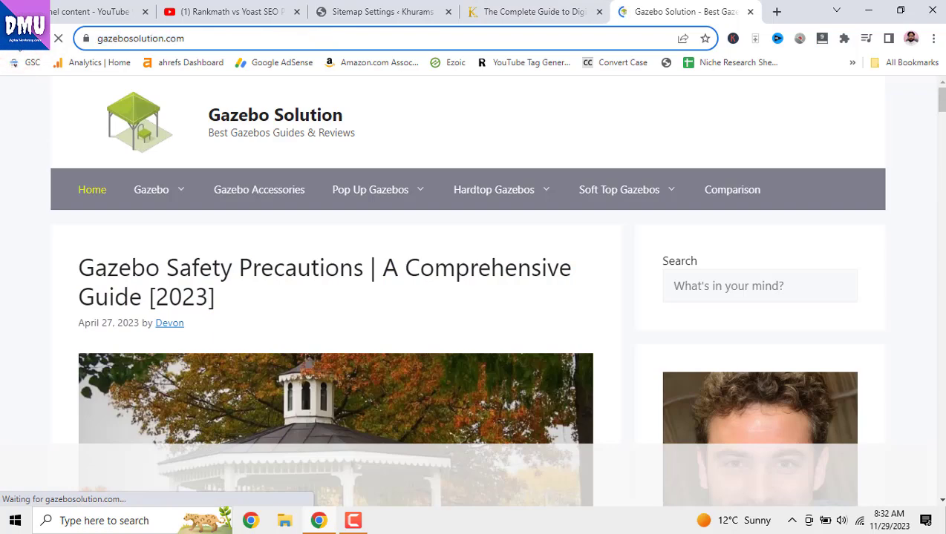
pyautogui.write('/sitemap_index.xml')
pyautogui.press('Return')
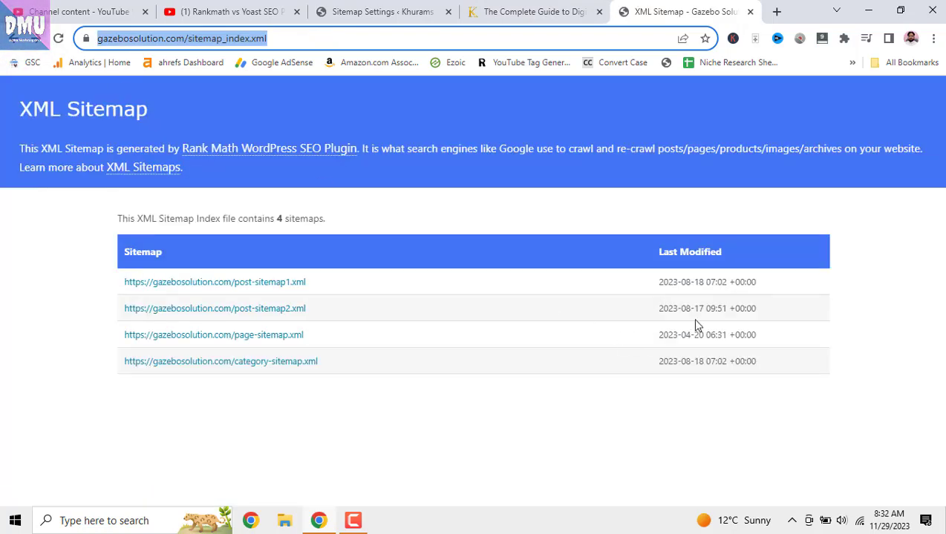
pyautogui.click(273, 284)
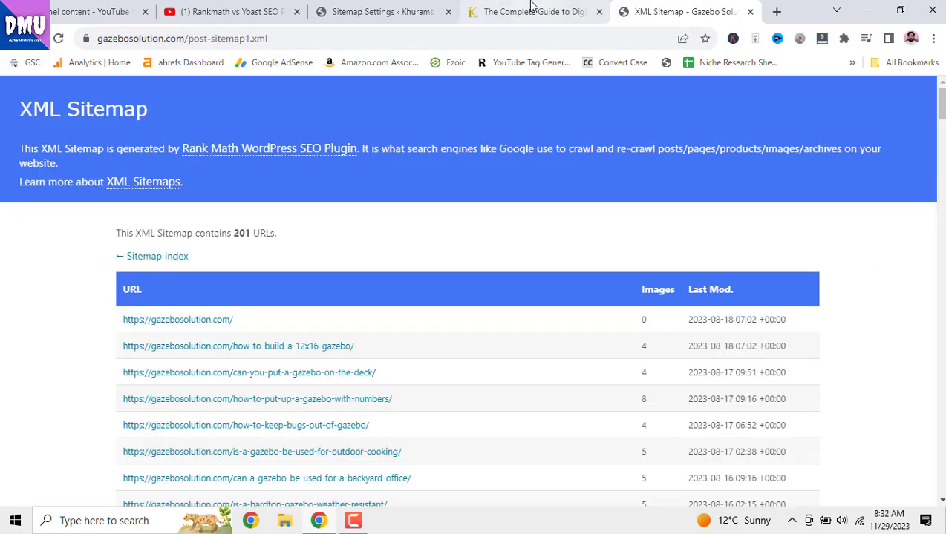
# Compare the Show Dates and Item Titles options in the HTML Sitemap settings with the entries in gazebosolution.com's post-sitemap1.xml.
pyautogui.click(529, 4)
pyautogui.click(382, 11)
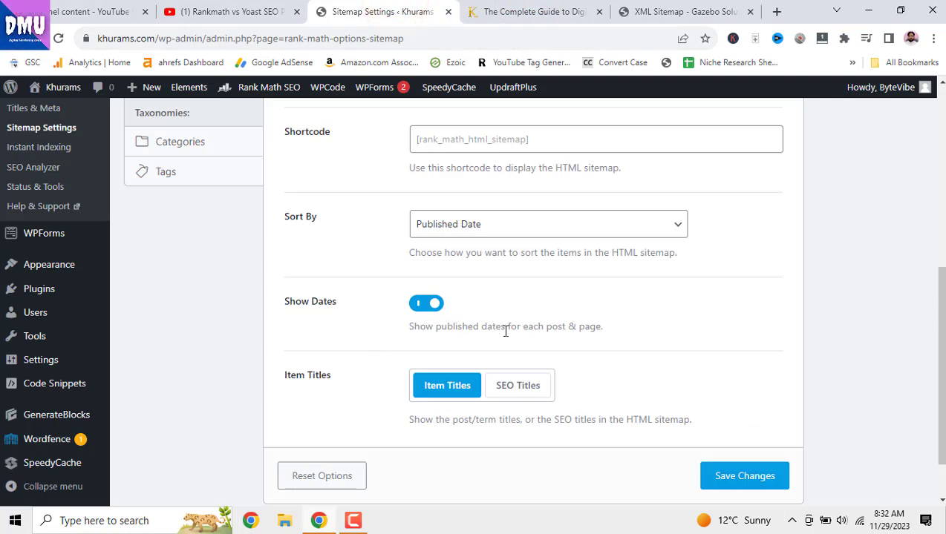
pyautogui.click(690, 11)
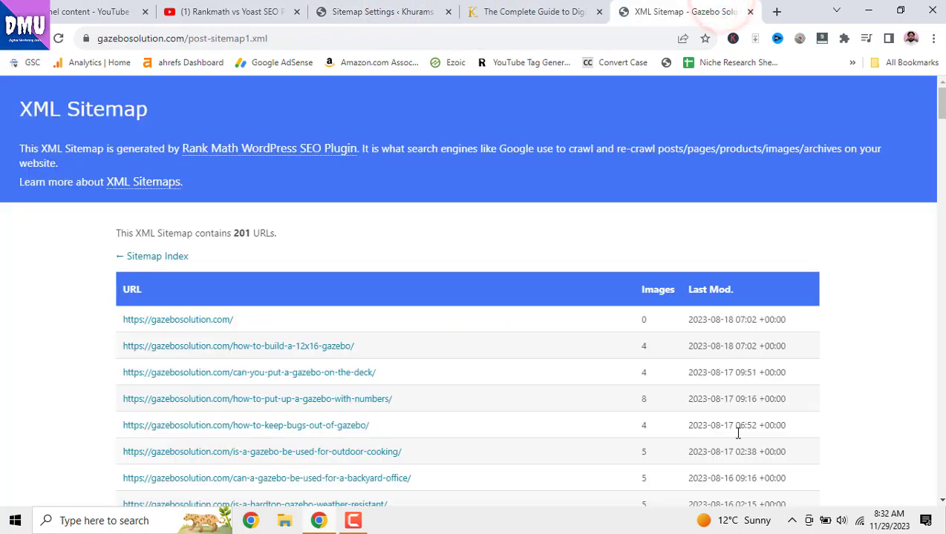
pyautogui.click(348, 11)
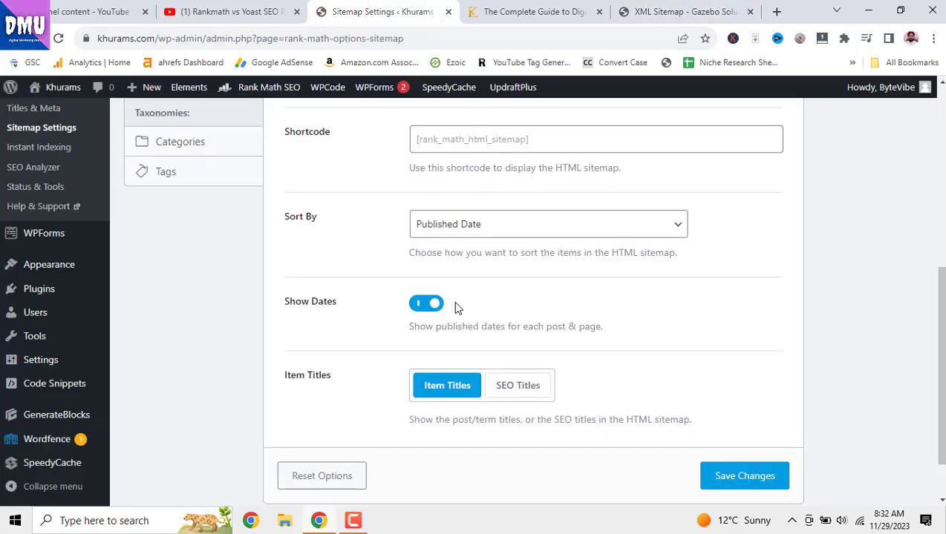
pyautogui.scroll(-1, 495, 331)
pyautogui.scroll(-1, 495, 331)
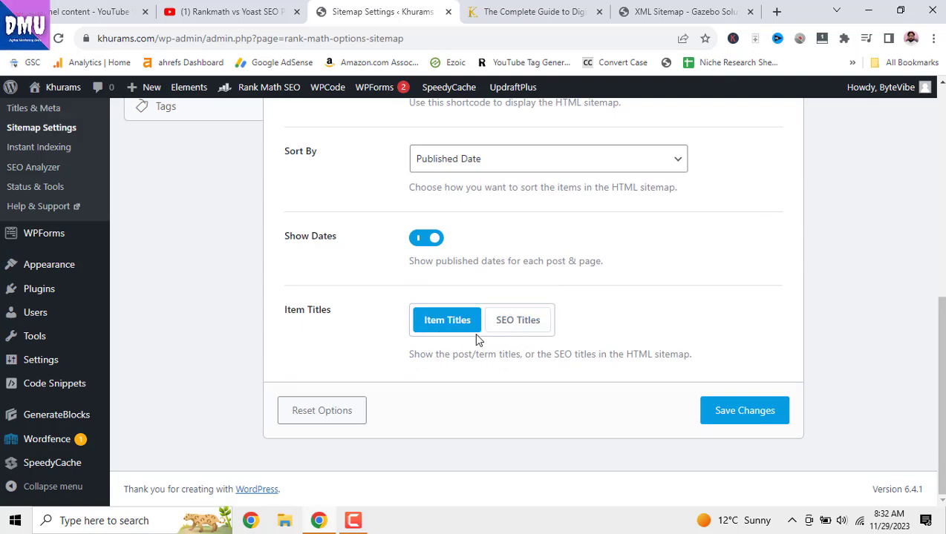
pyautogui.click(668, 11)
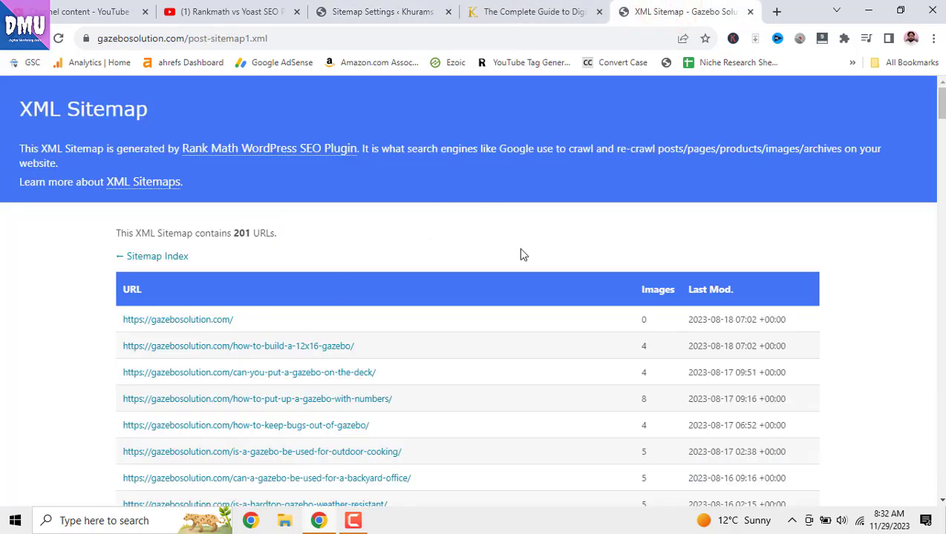
pyautogui.click(393, 10)
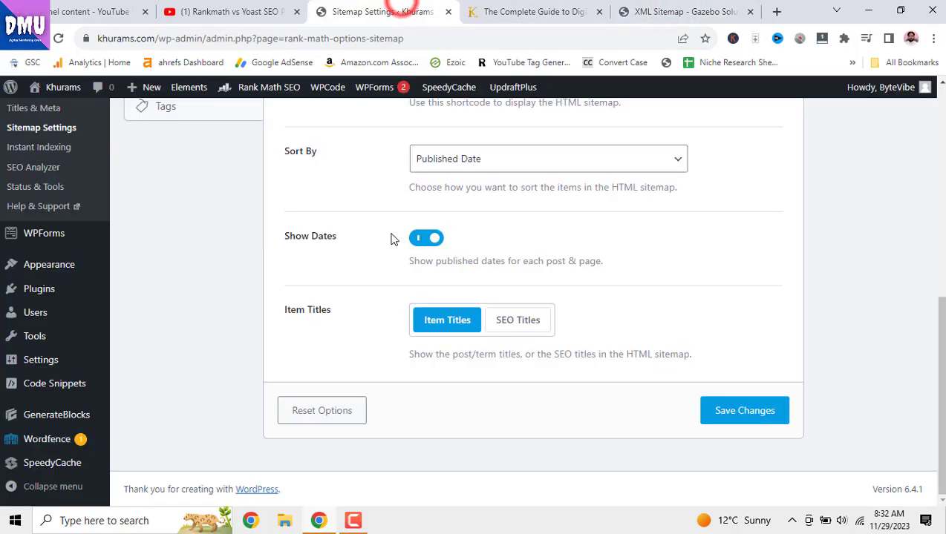
# Examine the sitemaps listed in gazebosolution.com/sitemap_index.xml, and return to the khurams.com HTML Sitemap settings.
pyautogui.scroll(5, 371, 350)
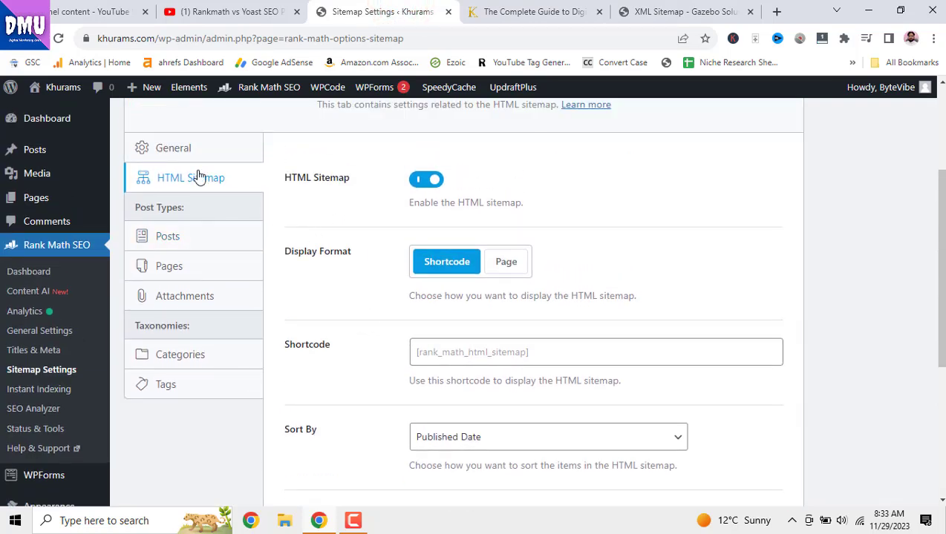
pyautogui.click(636, 6)
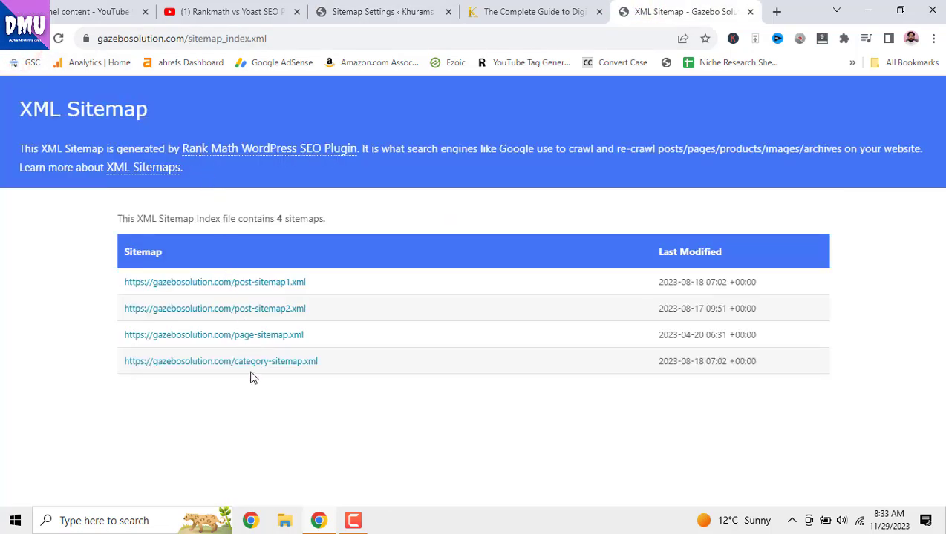
pyautogui.click(421, 9)
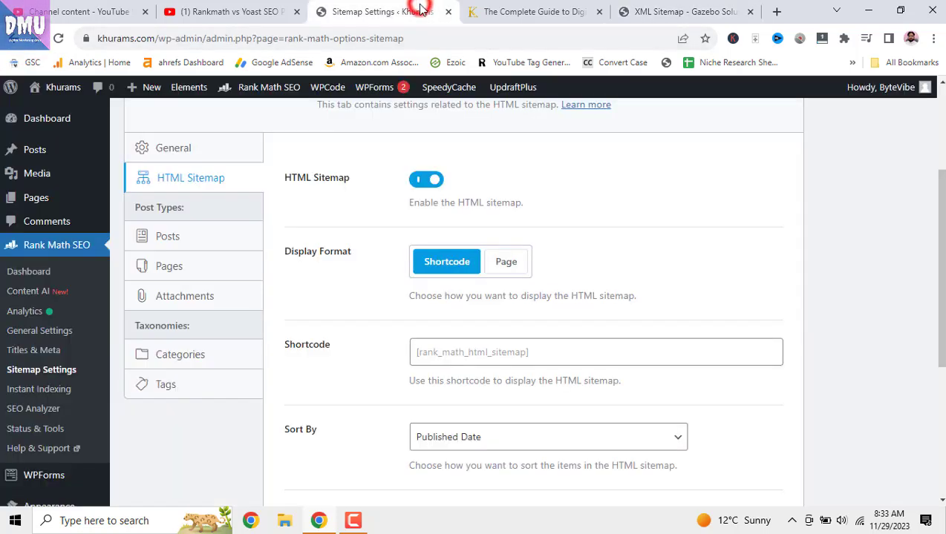
# Open the Posts sitemap settings and review the XML and HTML inclusion options and the Image Custom Fields box.
pyautogui.click(227, 244)
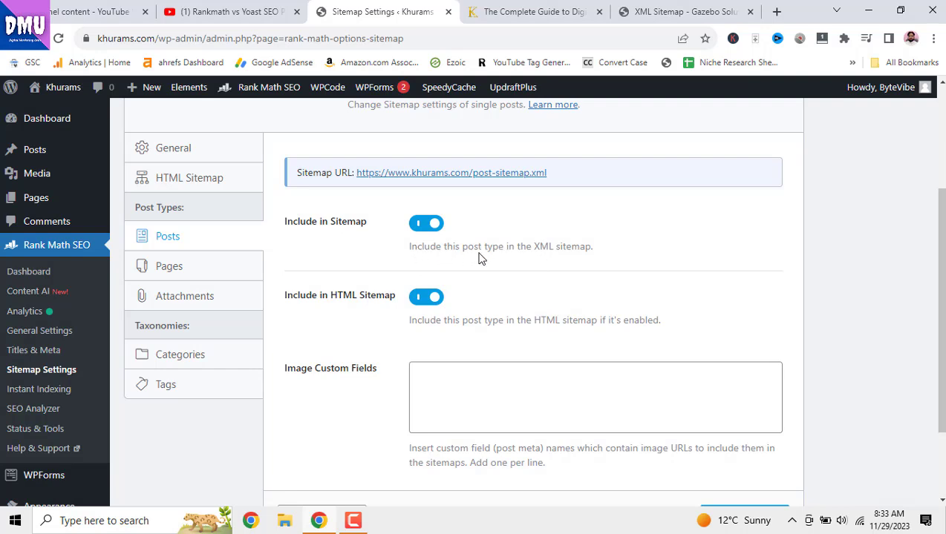
pyautogui.scroll(-1, 479, 258)
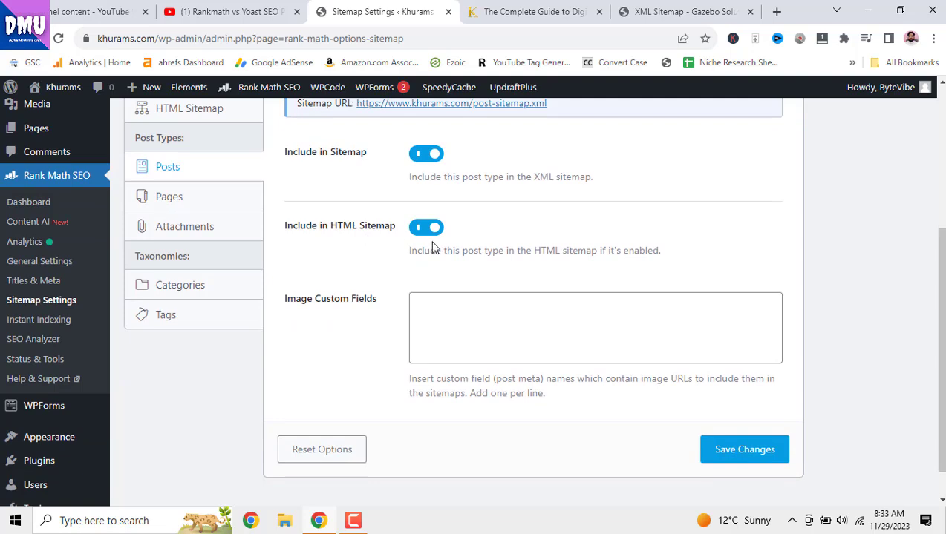
pyautogui.scroll(-1, 431, 248)
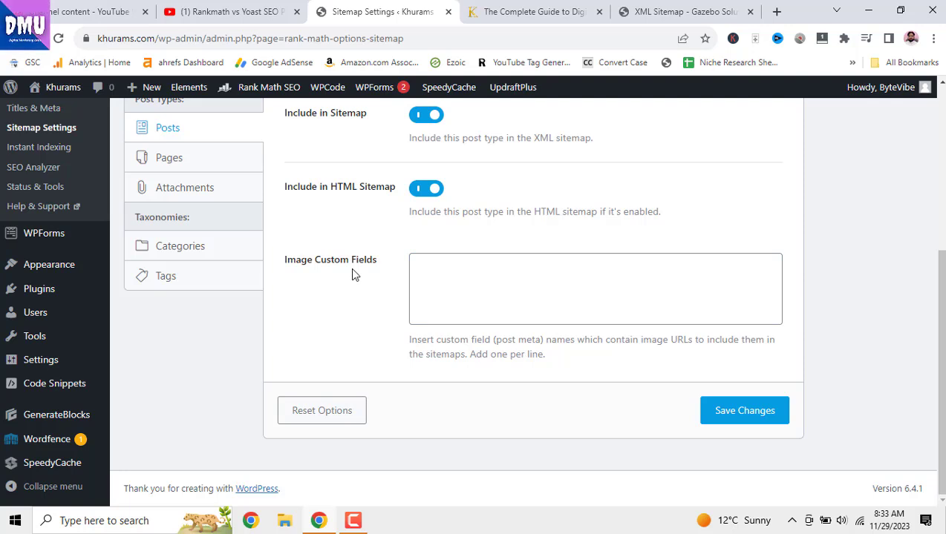
pyautogui.click(484, 279)
pyautogui.click(484, 279)
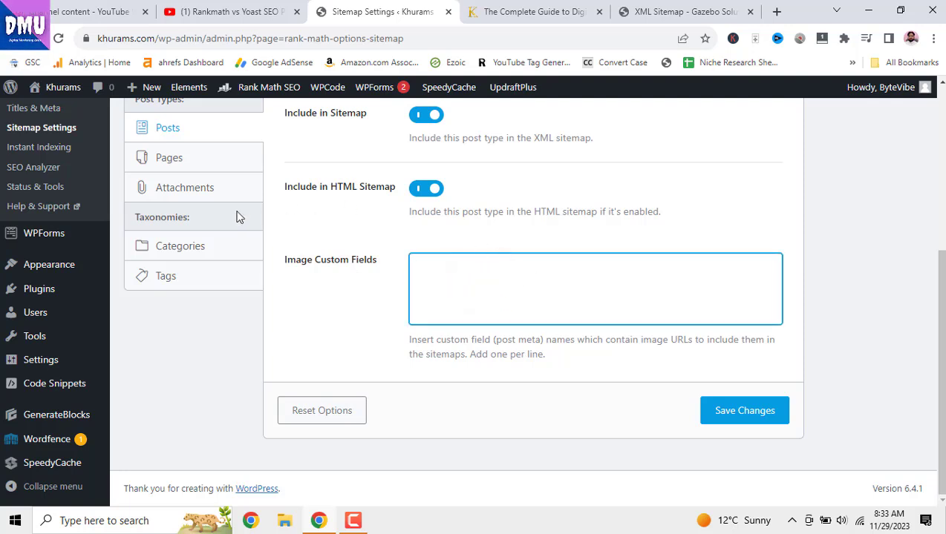
# Open the Pages sitemap settings and check which sitemaps khurams.com/sitemap_index.xml lists.
pyautogui.click(212, 161)
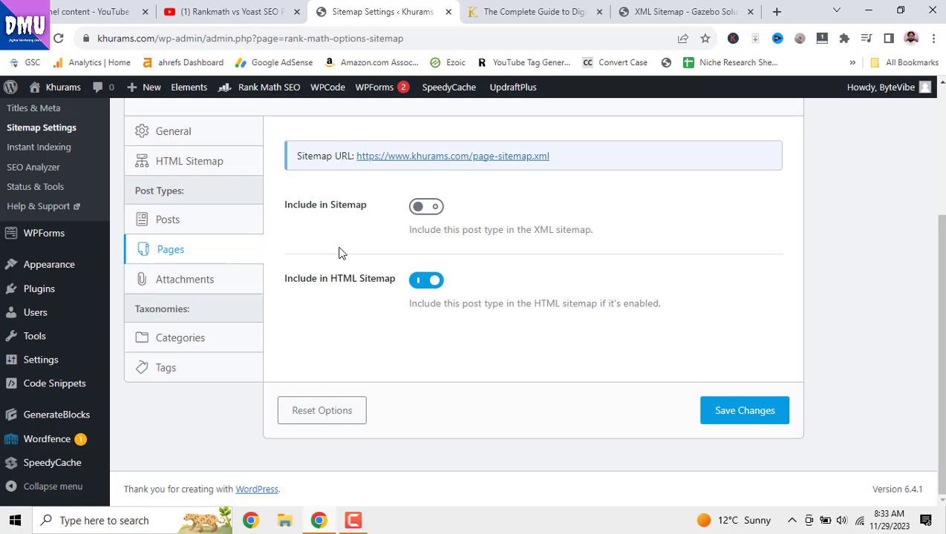
pyautogui.click(511, 14)
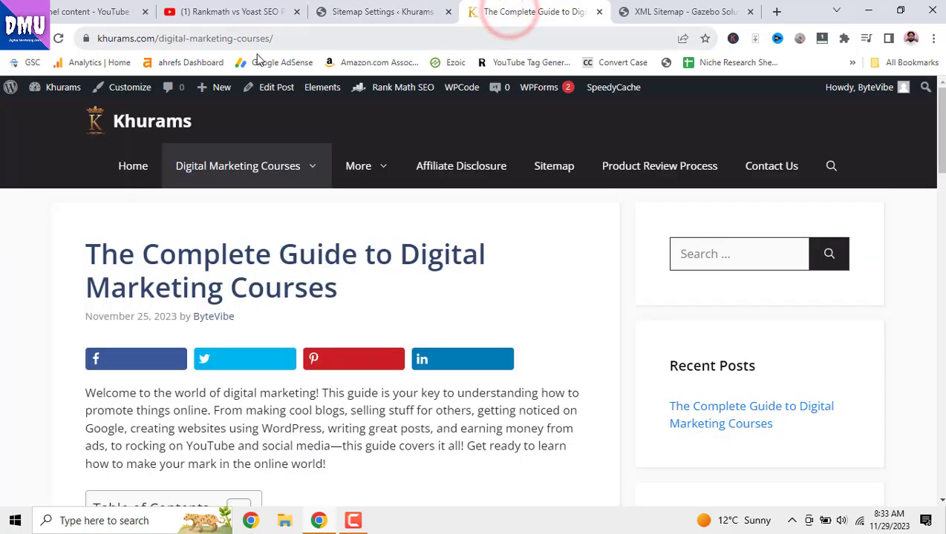
pyautogui.click(13, 39)
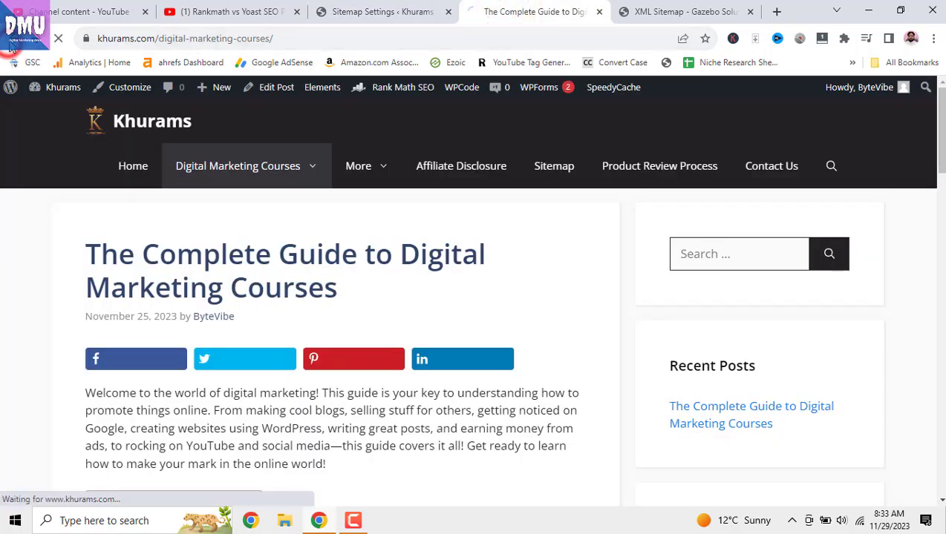
pyautogui.click(13, 38)
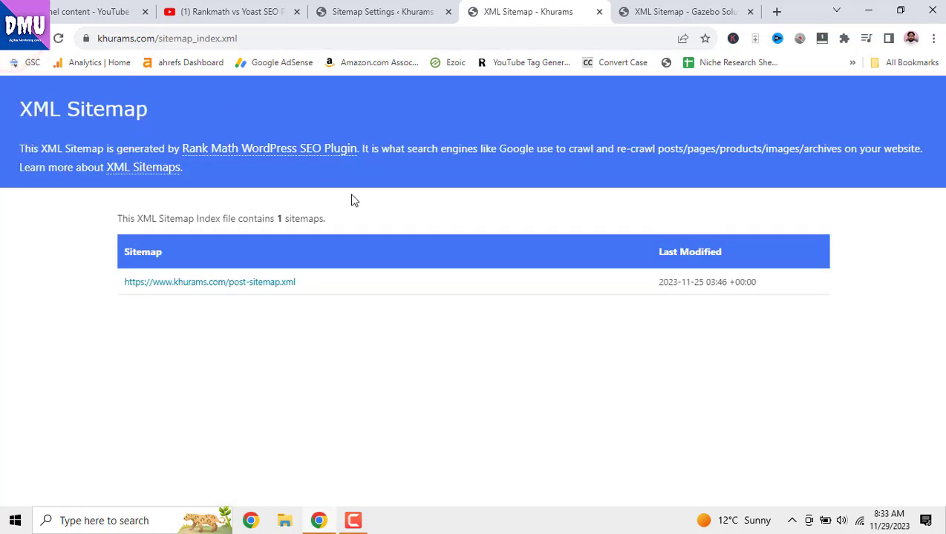
# Include pages in the XML sitemap, leave their Image Custom Fields empty, and save the Pages sitemap settings.
pyautogui.click(370, 13)
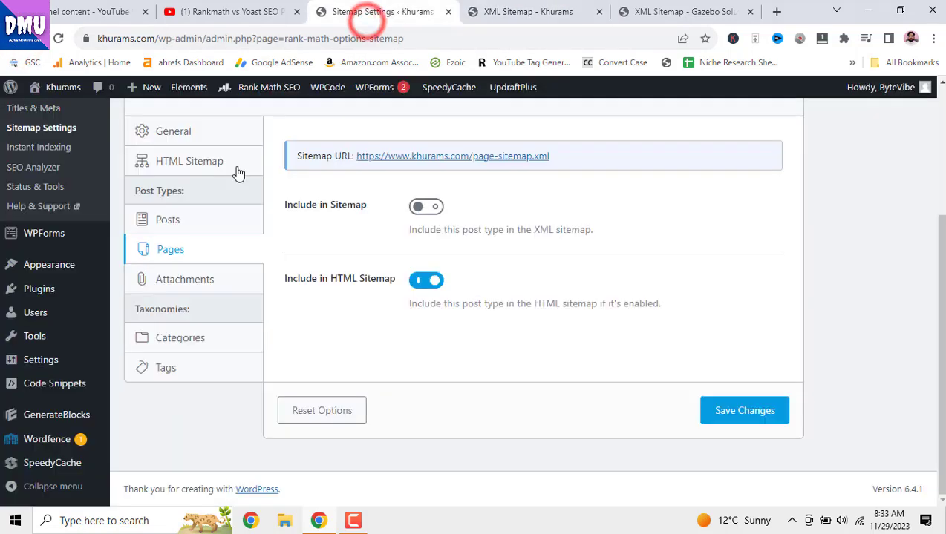
pyautogui.click(429, 208)
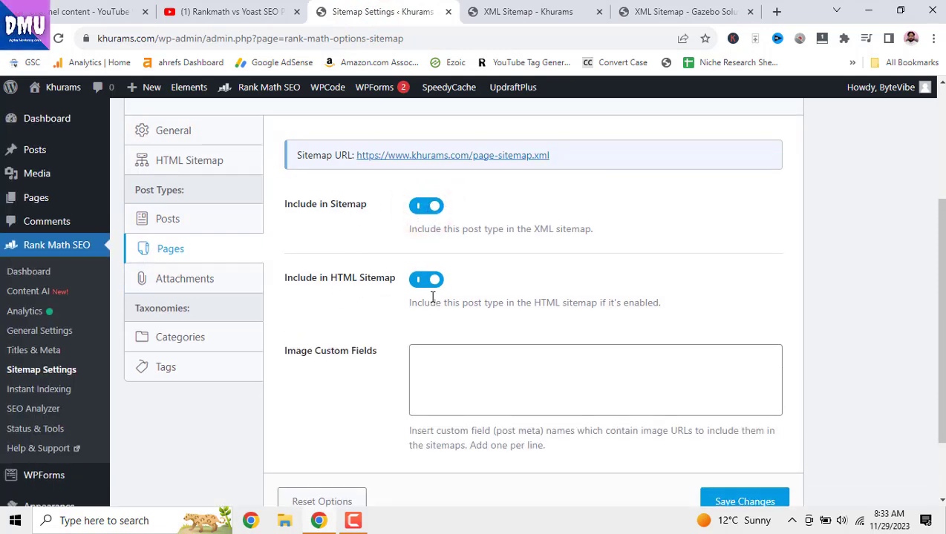
pyautogui.scroll(-3, 433, 297)
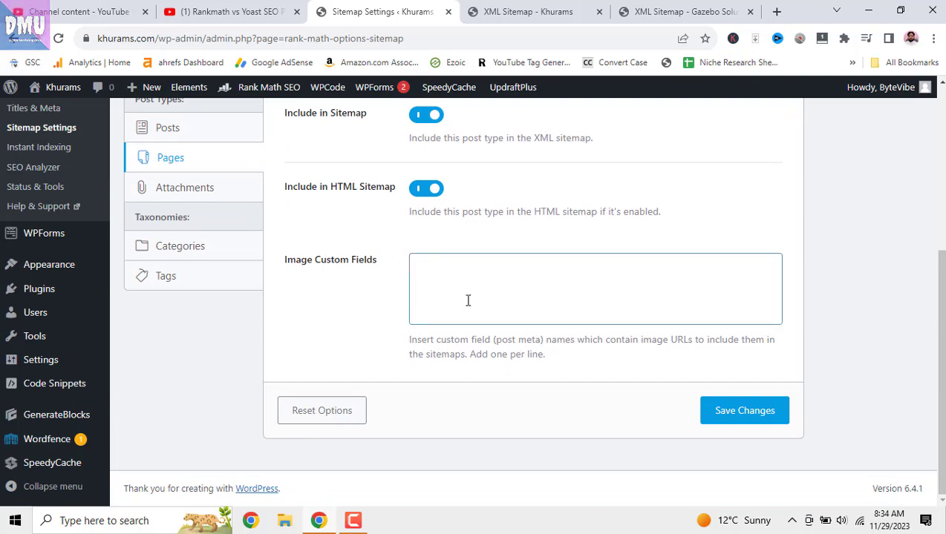
pyautogui.click(472, 272)
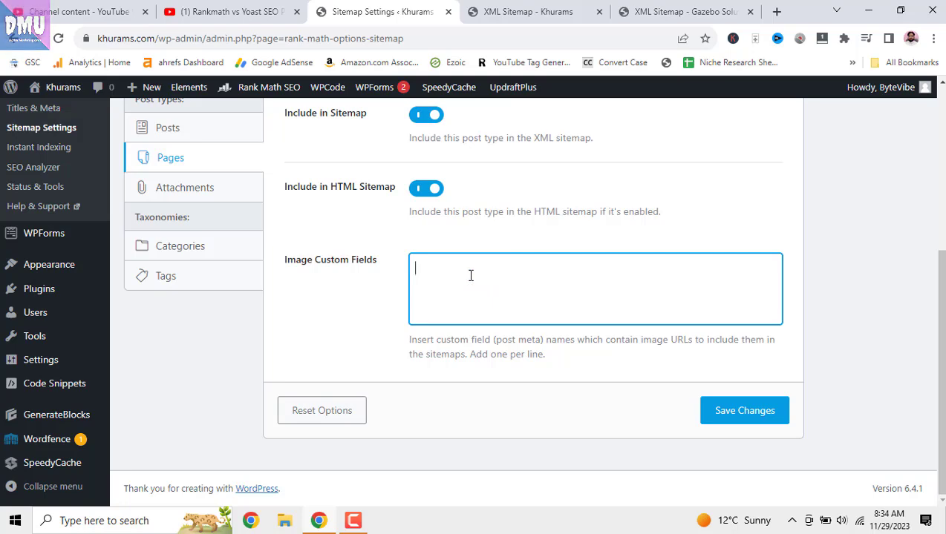
pyautogui.click(736, 419)
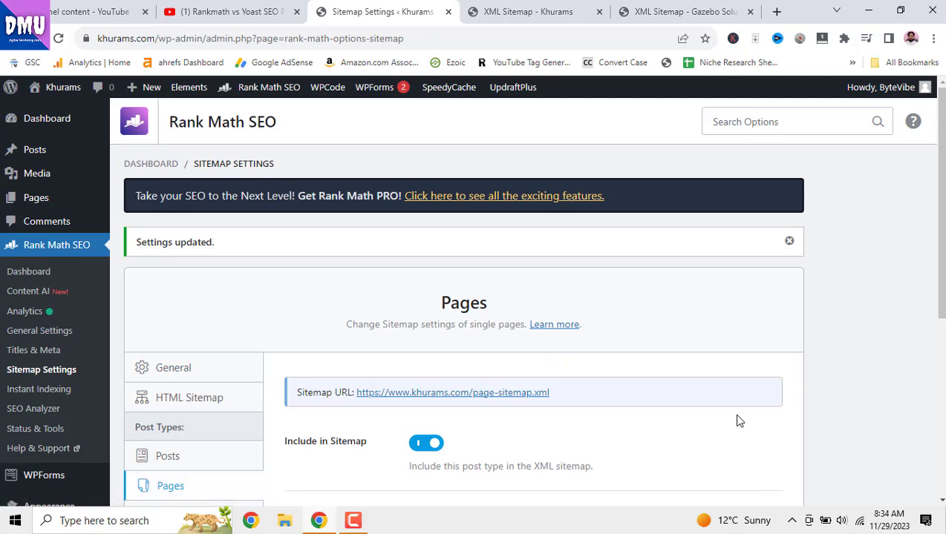
# Reload khurams.com/sitemap_index.xml to check for the page sitemap, and return to the sitemap settings.
pyautogui.click(553, 11)
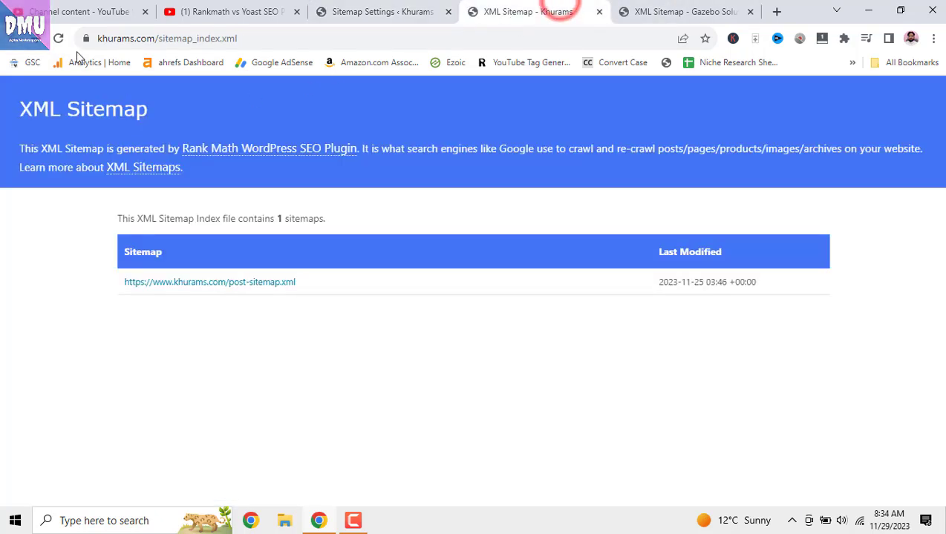
pyautogui.click(59, 39)
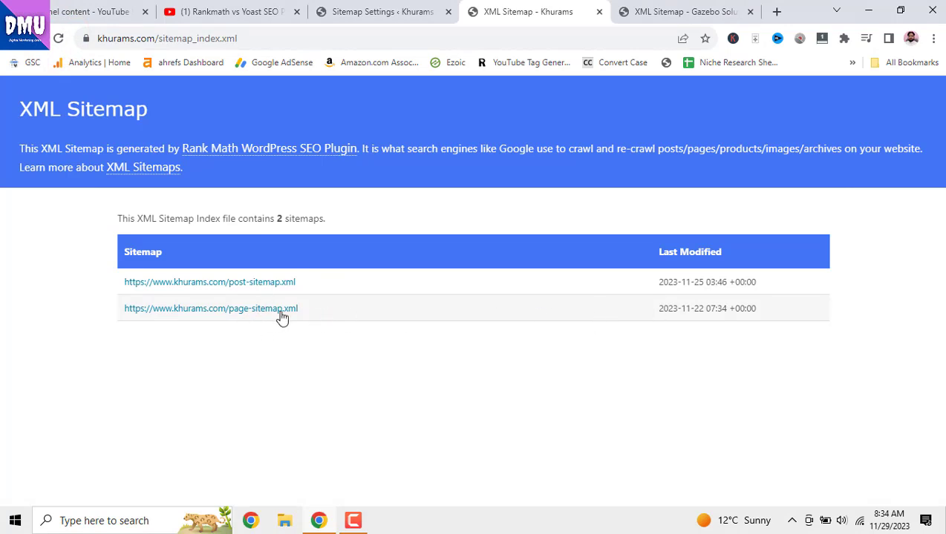
pyautogui.click(382, 11)
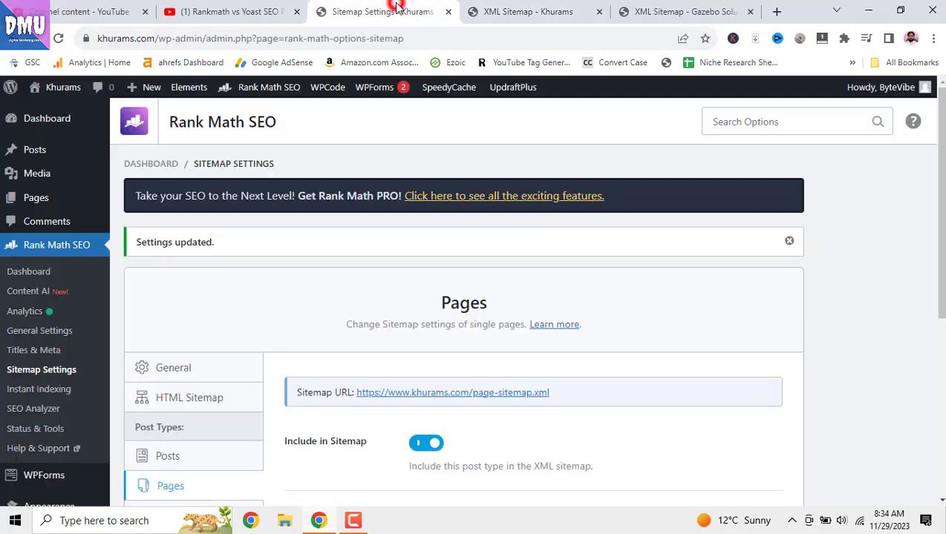
# Open the Attachments sitemap settings and review the notes and both inclusion options, leaving them off.
pyautogui.scroll(-1, 385, 255)
pyautogui.scroll(-3, 385, 255)
pyautogui.scroll(-1, 383, 253)
pyautogui.click(215, 245)
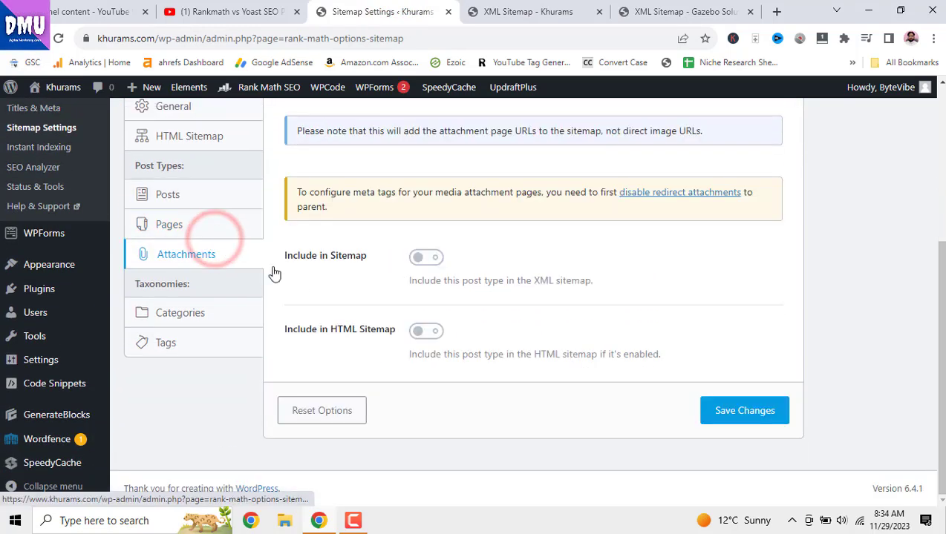
pyautogui.scroll(1, 318, 299)
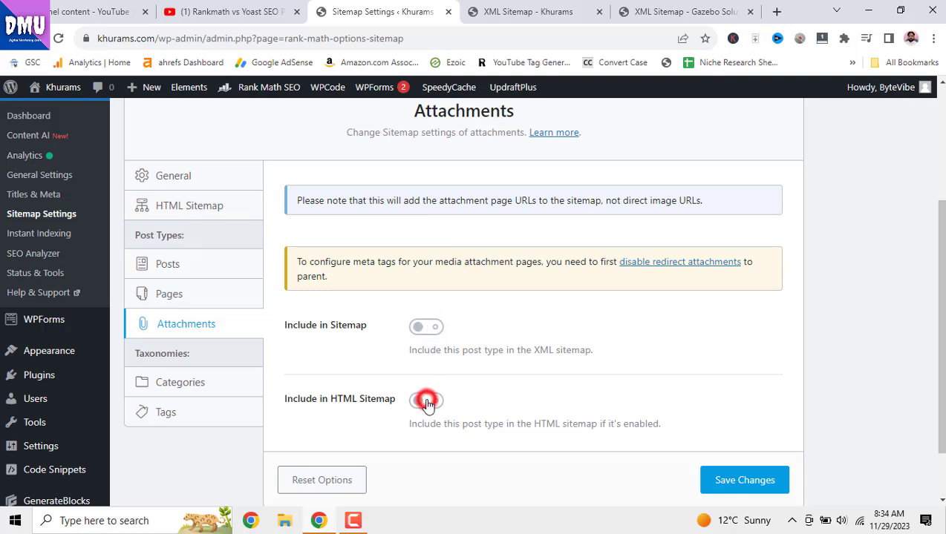
pyautogui.click(427, 323)
pyautogui.scroll(-1, 162, 257)
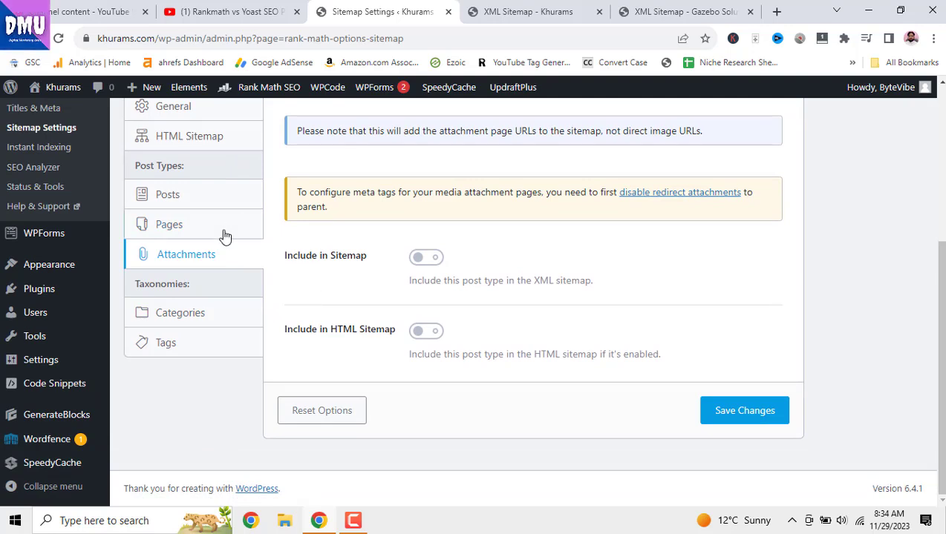
# Include categories in the XML sitemap and leave Include Empty Terms off.
pyautogui.click(224, 321)
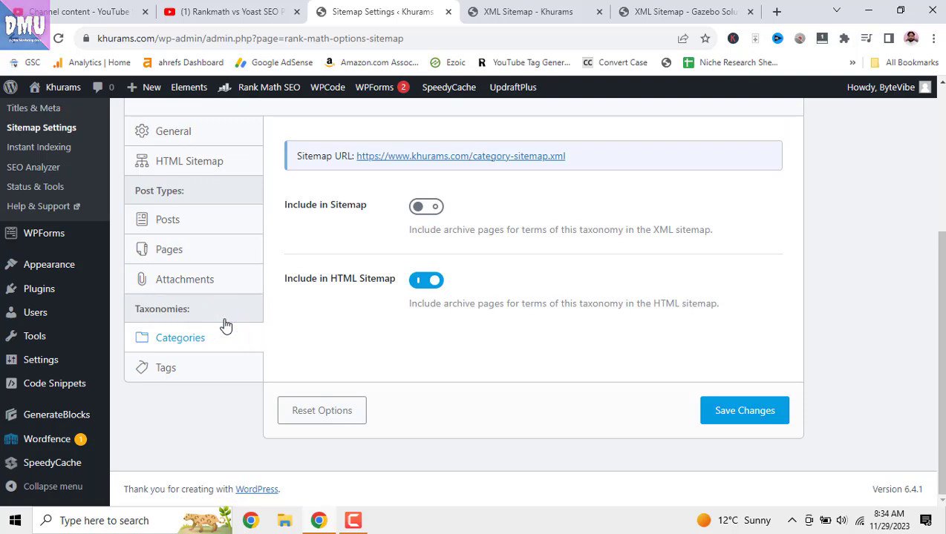
pyautogui.click(437, 207)
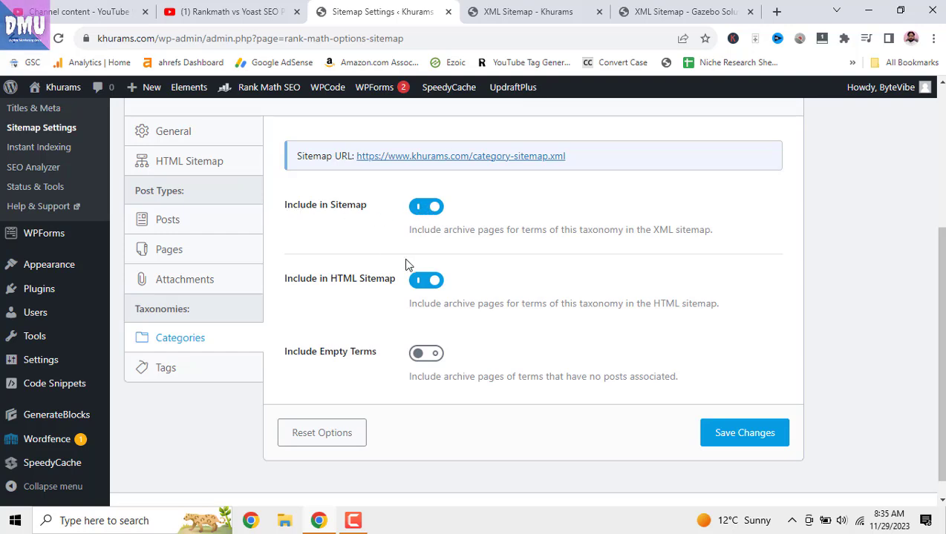
pyautogui.scroll(-1, 405, 292)
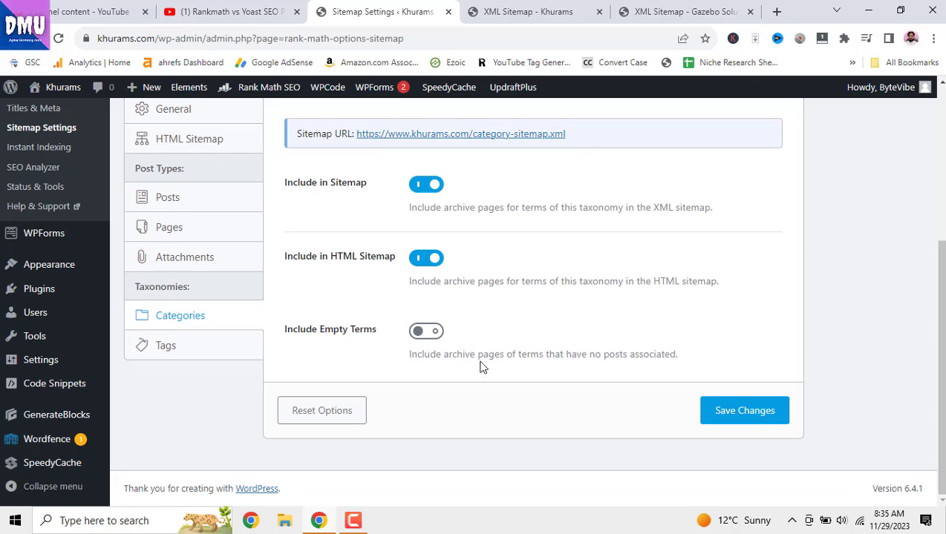
pyautogui.click(435, 334)
pyautogui.click(417, 331)
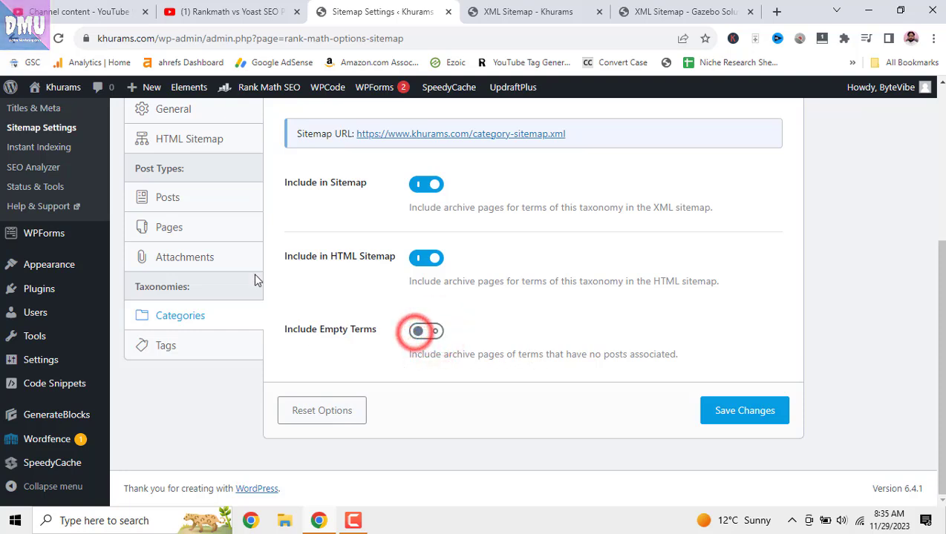
# Leave tags excluded from both the XML and HTML sitemaps and save the sitemap settings.
pyautogui.click(210, 349)
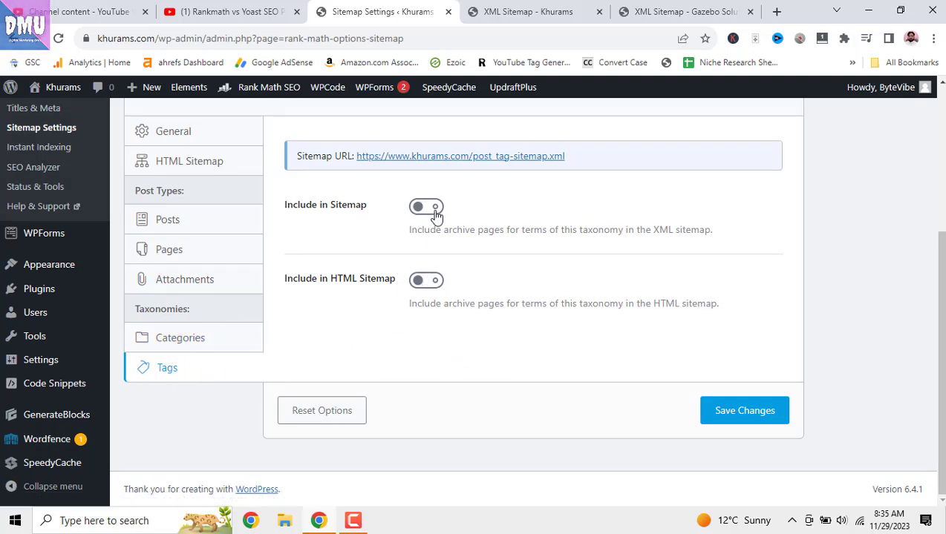
pyautogui.click(717, 418)
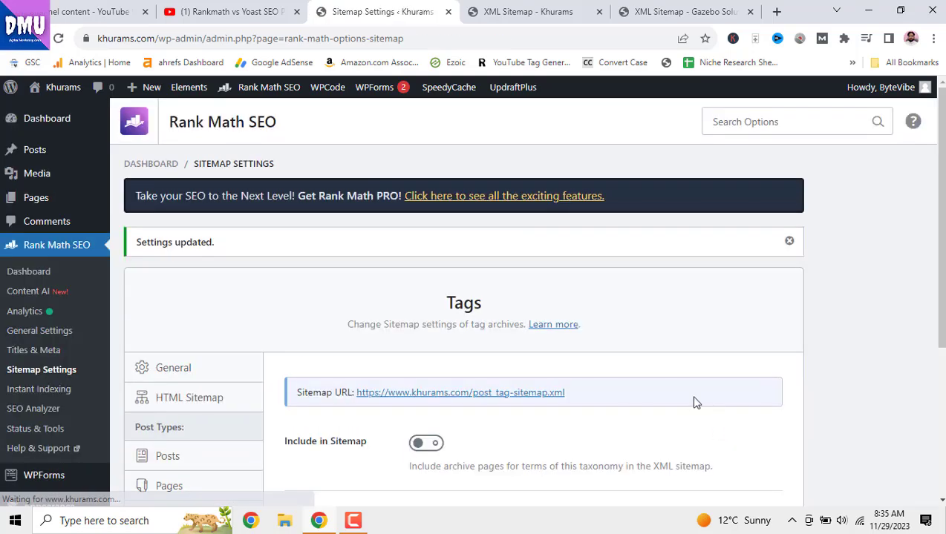
# Reload khurams.com/sitemap_index.xml to check for the category sitemap, and return to the sitemap settings.
pyautogui.click(516, 15)
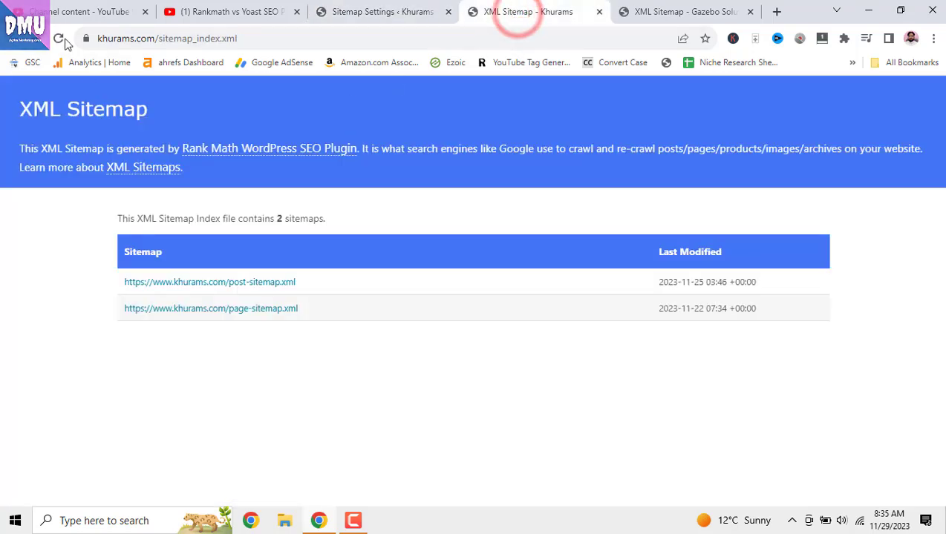
pyautogui.click(59, 38)
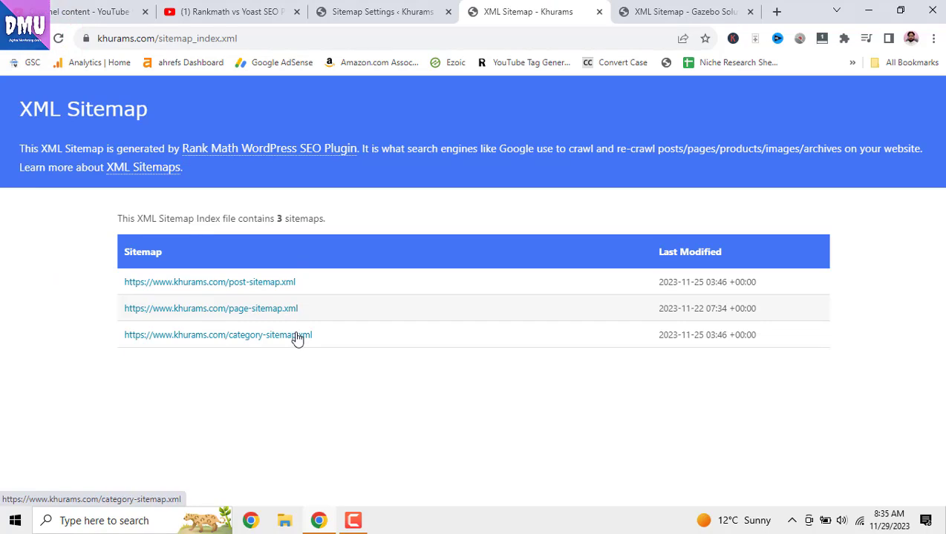
pyautogui.click(373, 12)
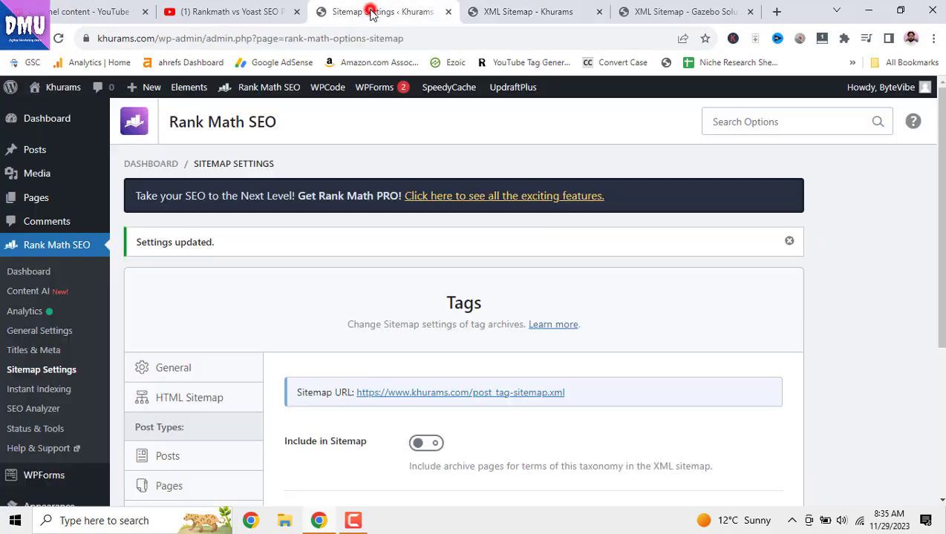
# Open the sitemap index from its link in the General sitemap settings and close the two older XML sitemap tabs.
pyautogui.click(220, 371)
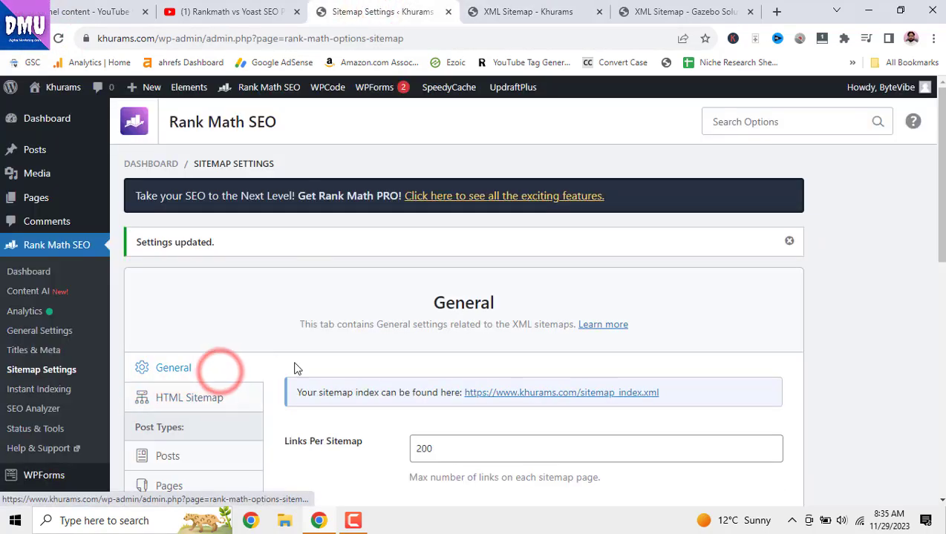
pyautogui.scroll(-2, 293, 308)
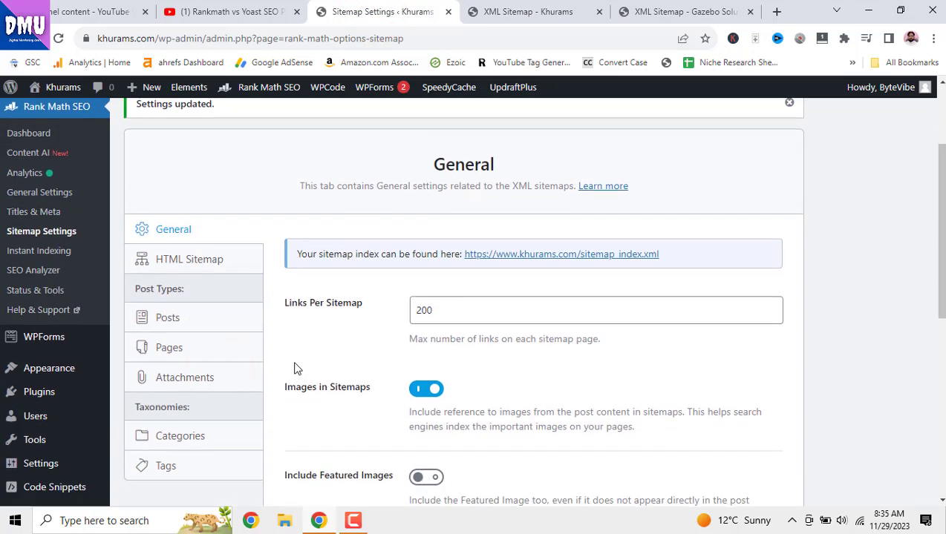
pyautogui.click(588, 255)
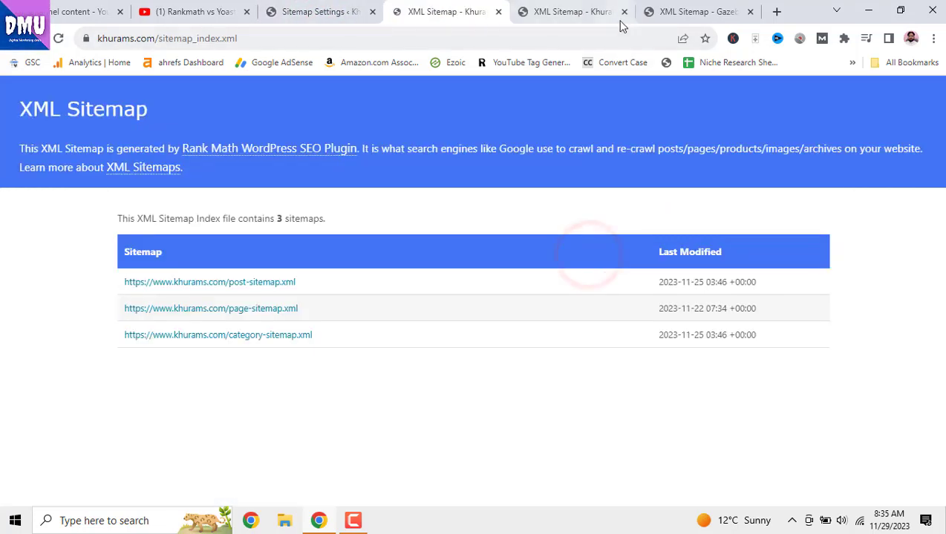
pyautogui.click(624, 12)
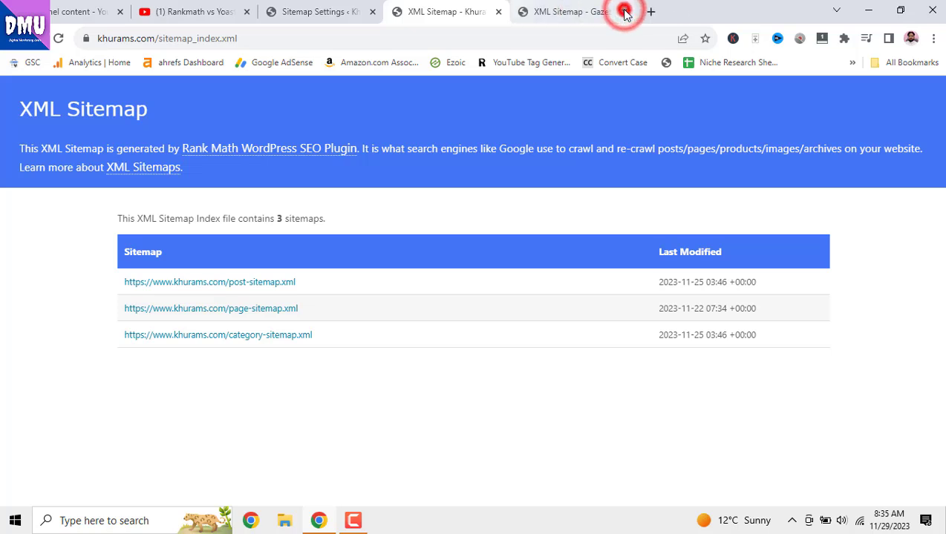
pyautogui.click(624, 12)
# Examine the sitemap_index.xml address and the post sitemap, and return to the sitemap index.
pyautogui.moveTo(158, 39); pyautogui.dragTo(261, 97)
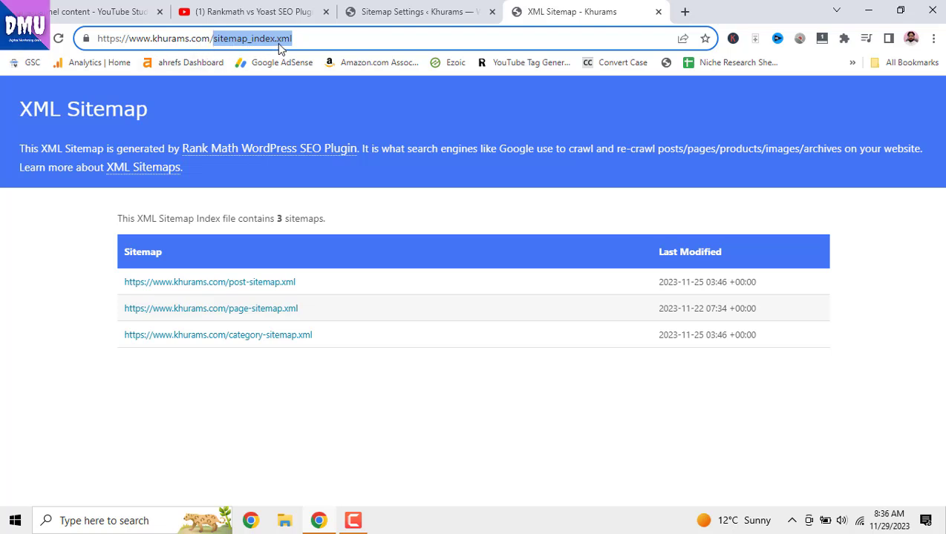
pyautogui.click(887, 282)
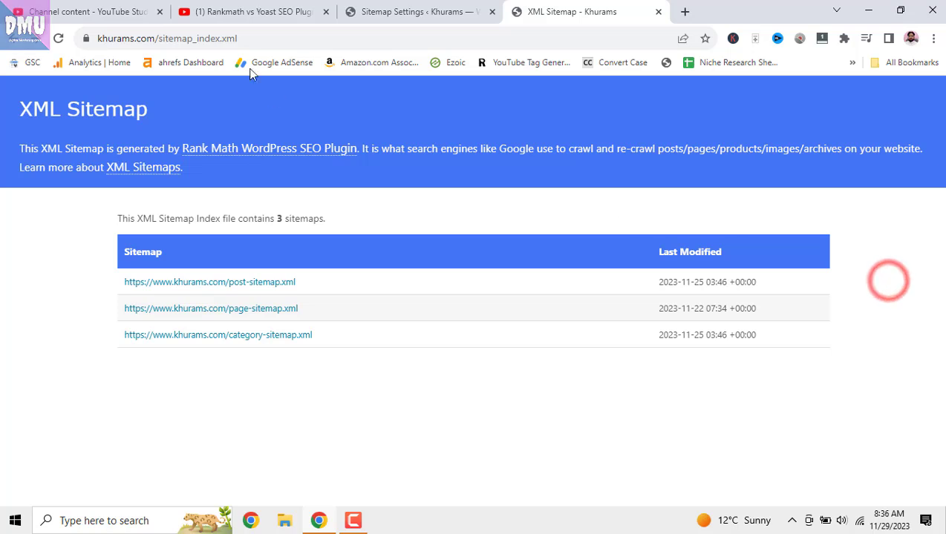
pyautogui.click(285, 283)
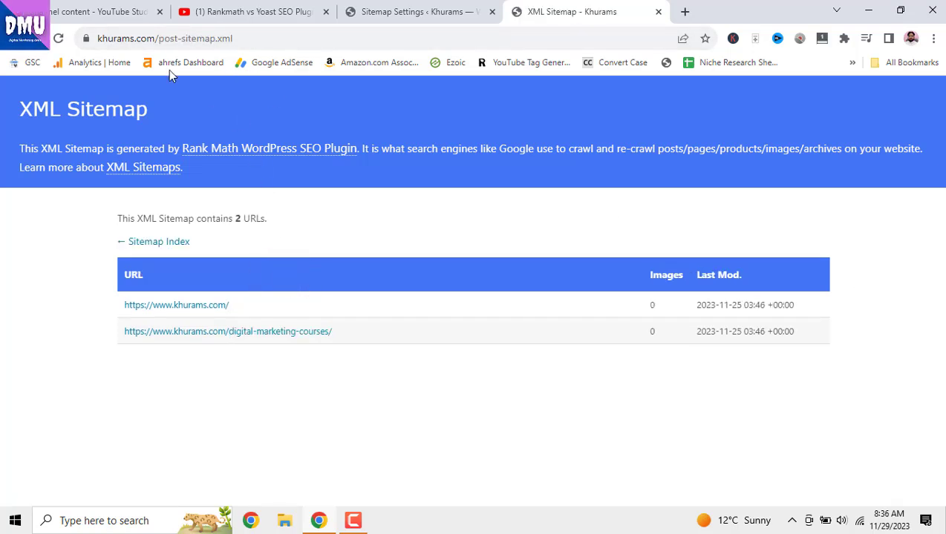
pyautogui.click(200, 38)
pyautogui.click(16, 37)
pyautogui.click(274, 337)
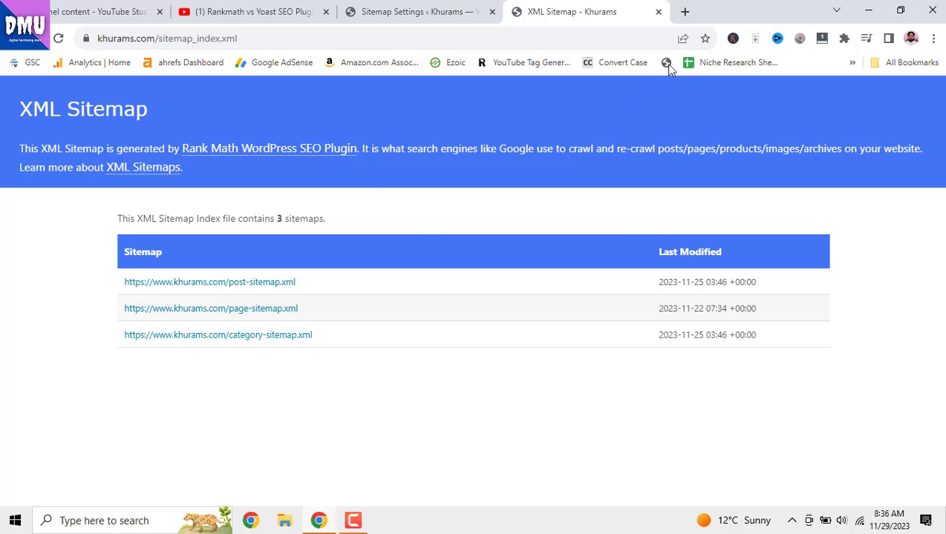
# Search Google for "google search console" in a new tab.
pyautogui.click(684, 12)
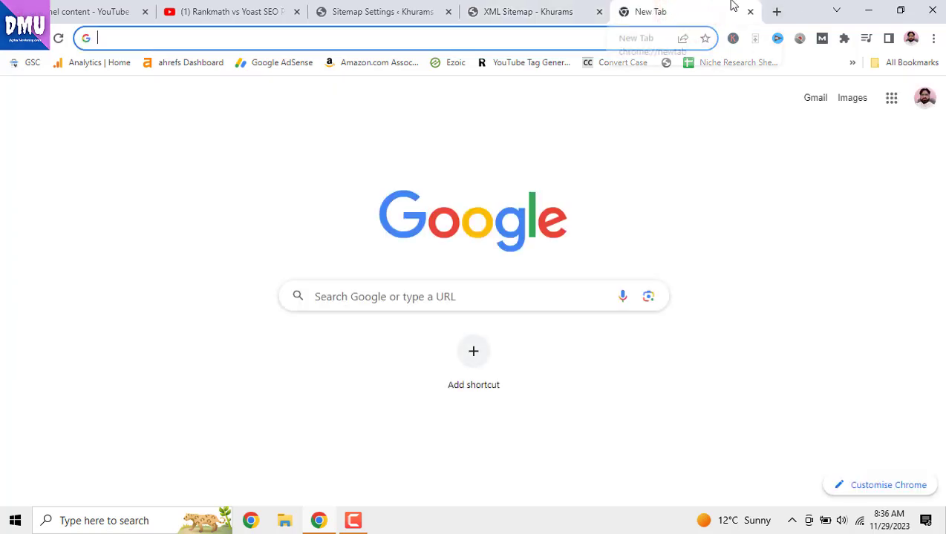
pyautogui.click(591, 8)
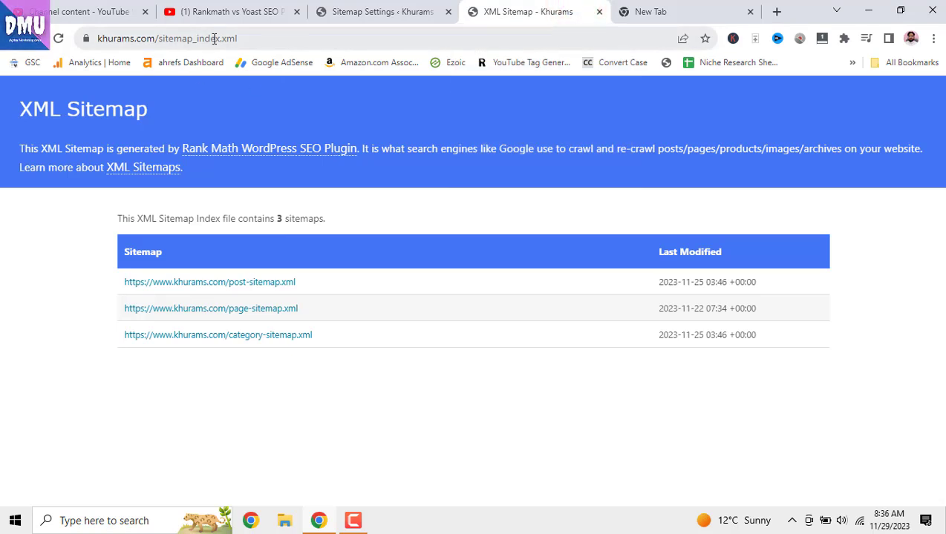
pyautogui.click(656, 12)
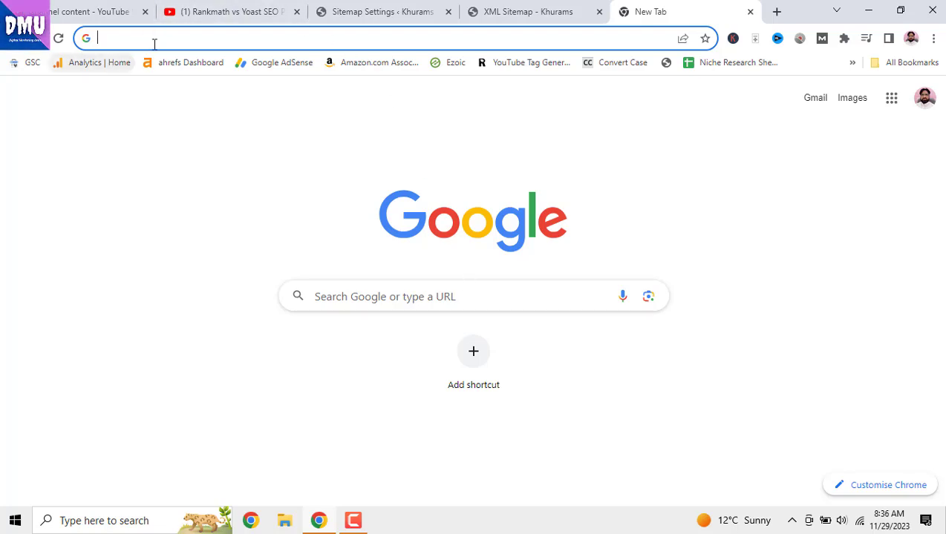
pyautogui.write('goog')
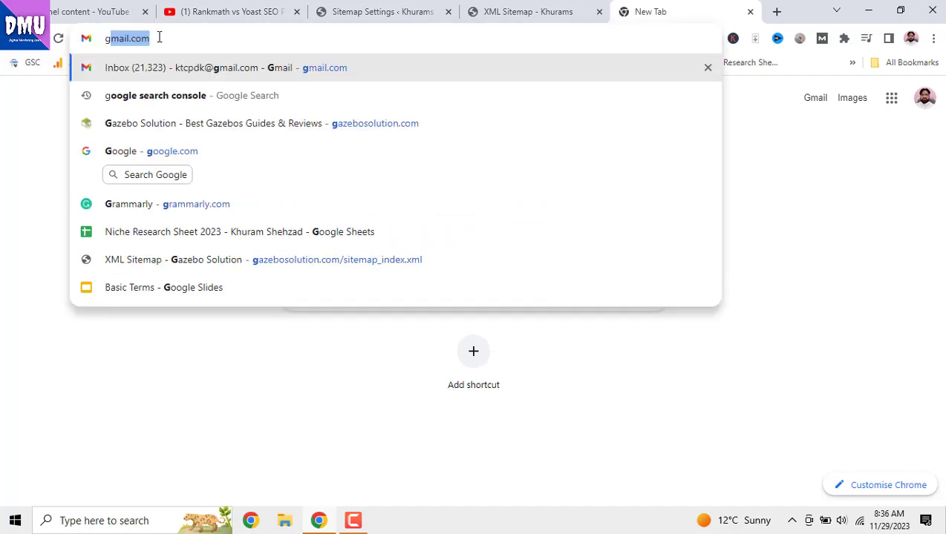
pyautogui.write('le')
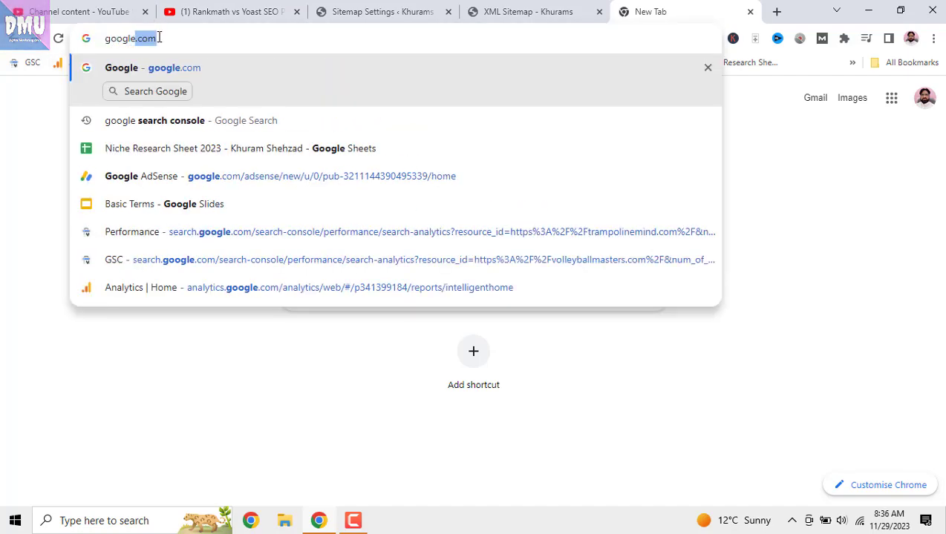
pyautogui.click(215, 119)
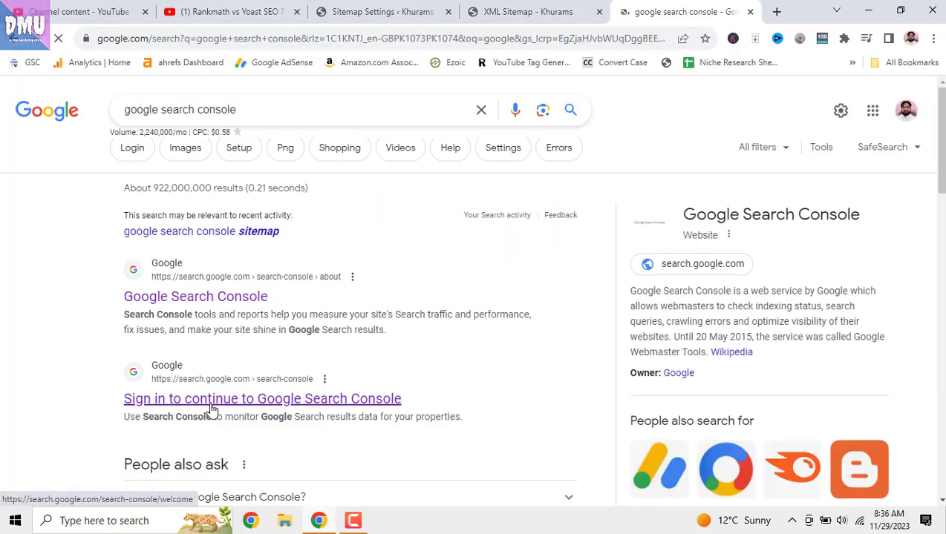
pyautogui.click(313, 404)
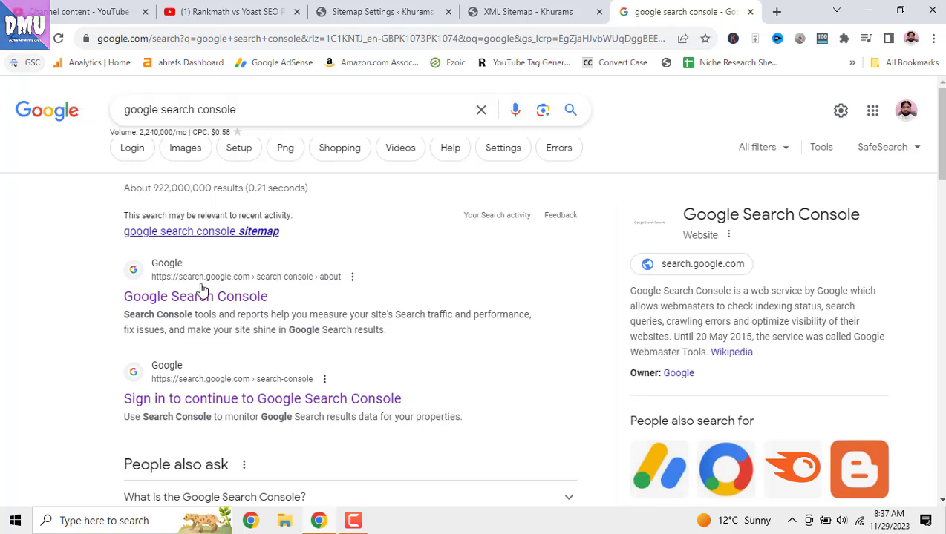
pyautogui.click(260, 401)
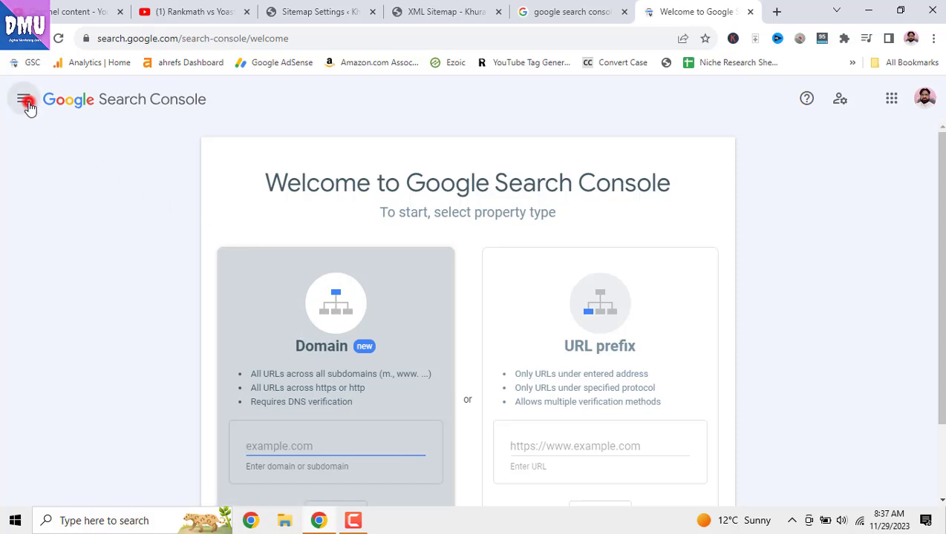
pyautogui.click(23, 100)
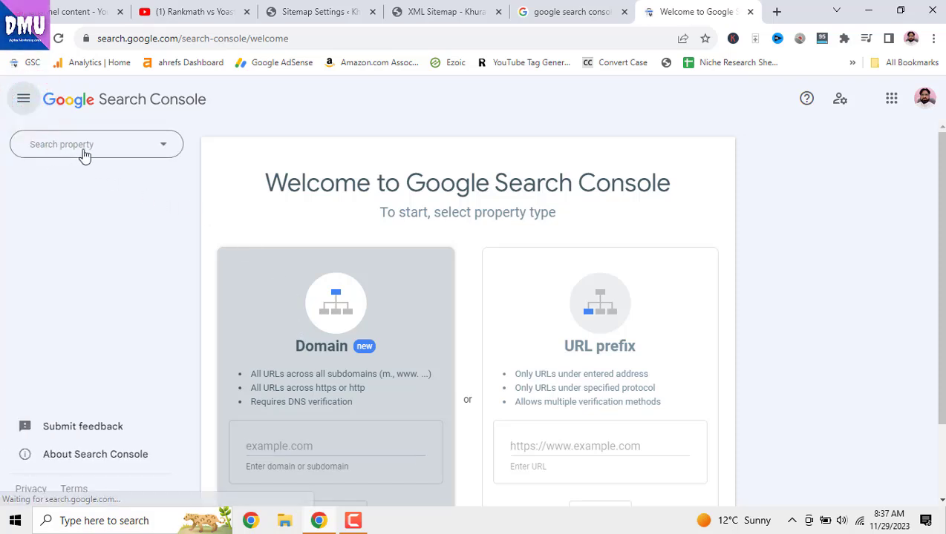
pyautogui.click(84, 148)
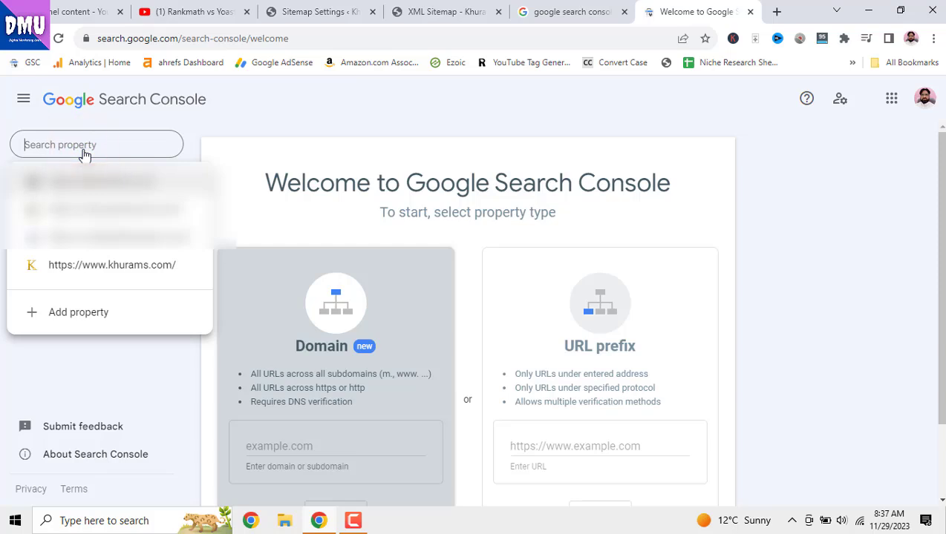
pyautogui.click(104, 268)
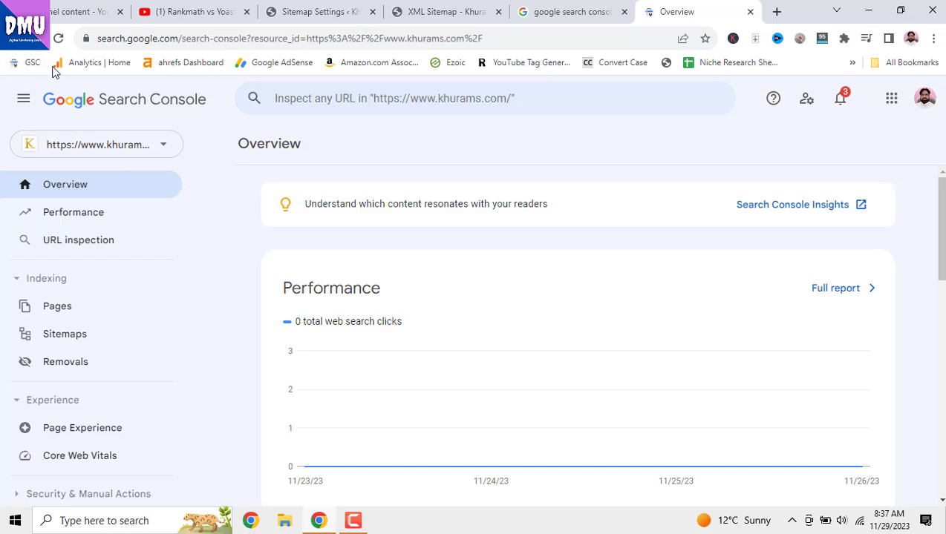
# Load the khurams.com homepage in place of the sitemap index and bookmark it in the Bookmarks bar.
pyautogui.click(445, 12)
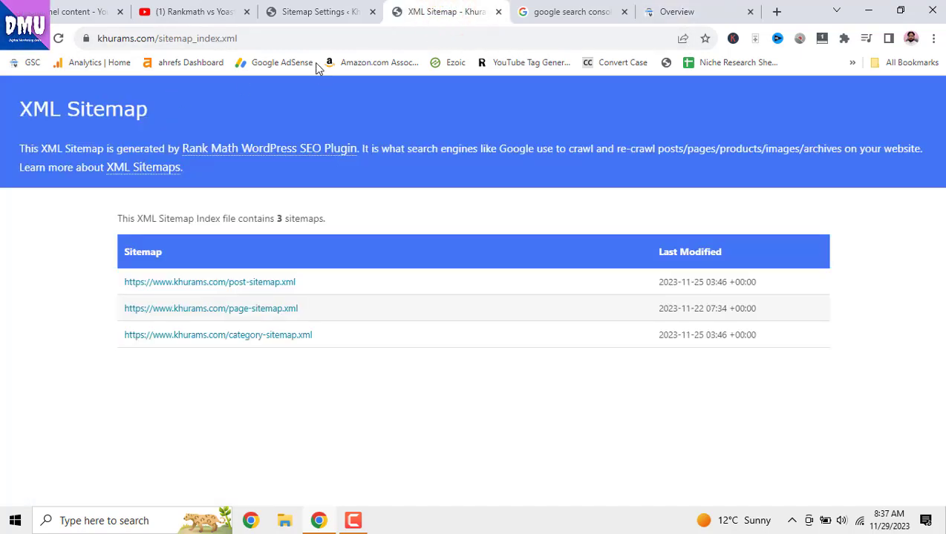
pyautogui.moveTo(154, 41); pyautogui.dragTo(243, 46)
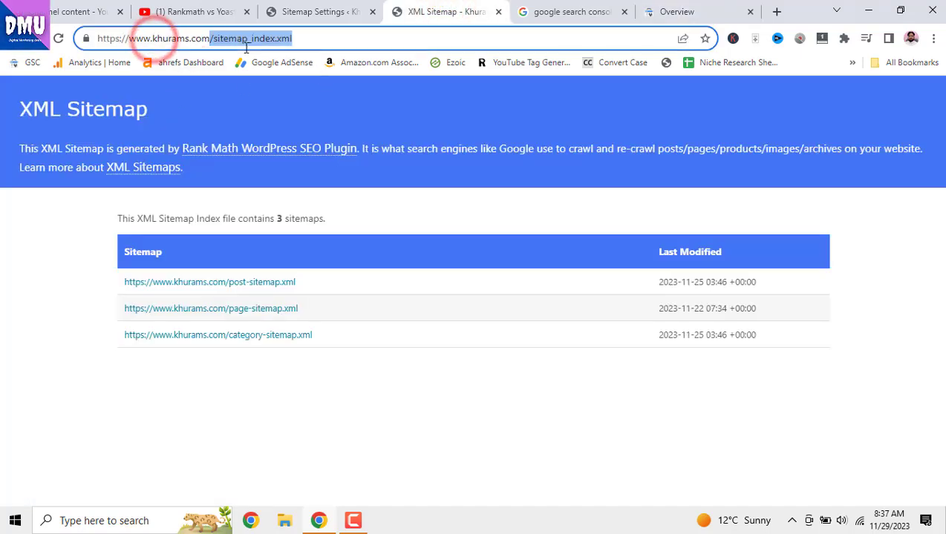
pyautogui.press('BackSpace')
pyautogui.press('Return')
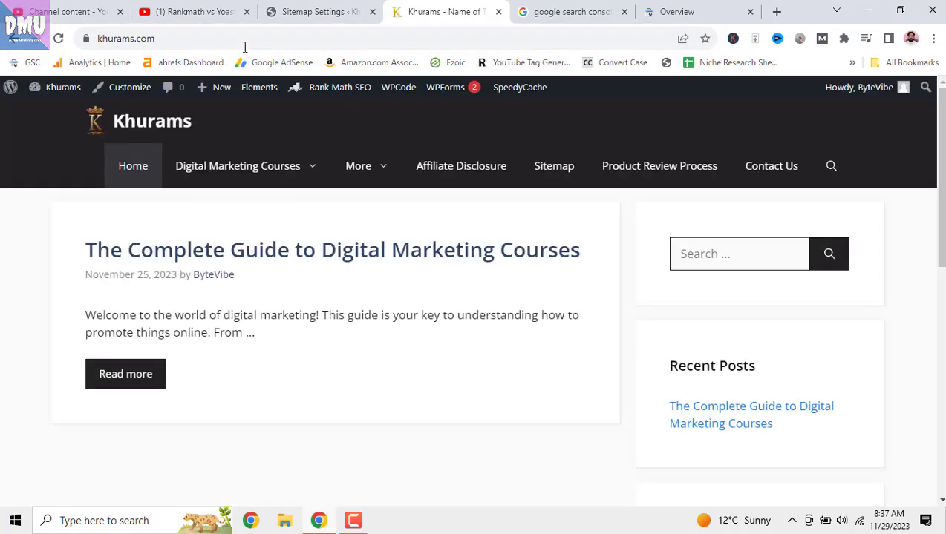
pyautogui.click(704, 41)
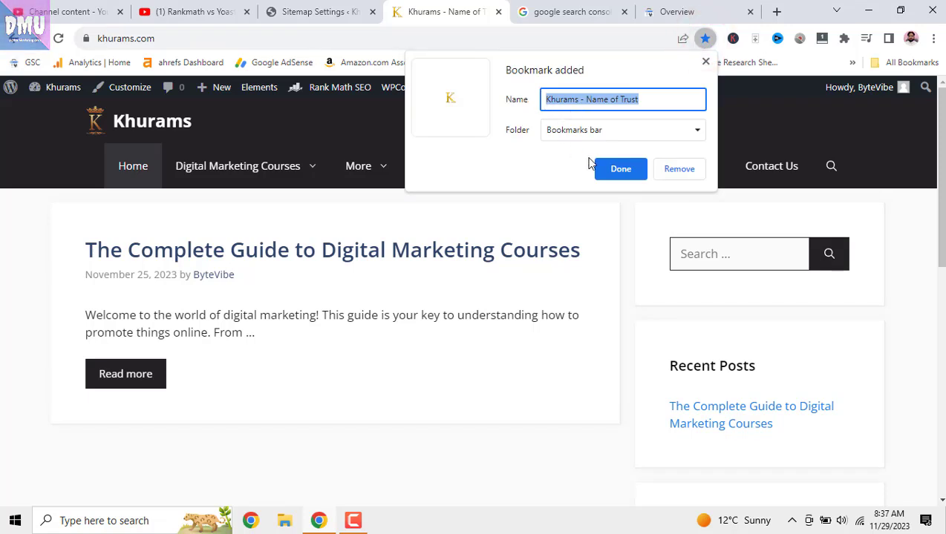
pyautogui.click(615, 171)
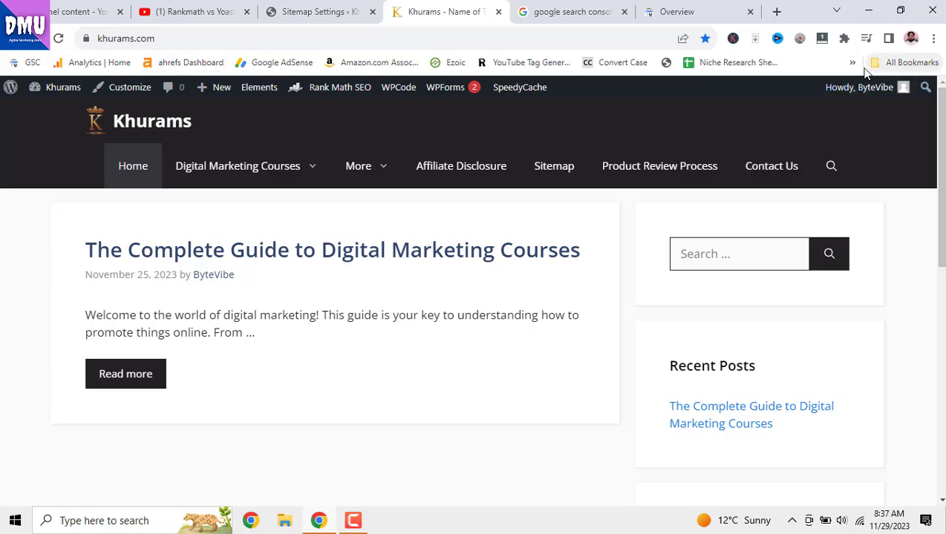
pyautogui.click(934, 39)
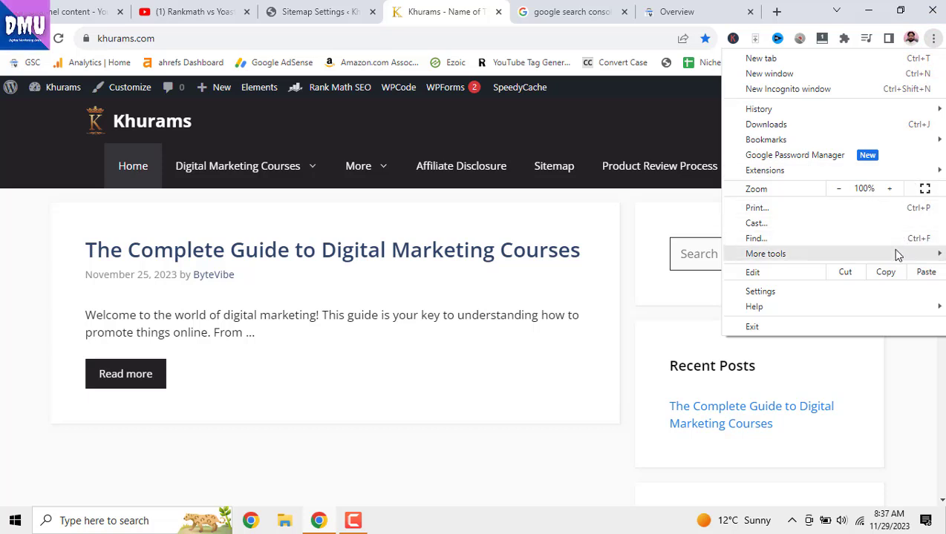
pyautogui.moveTo(897, 256)
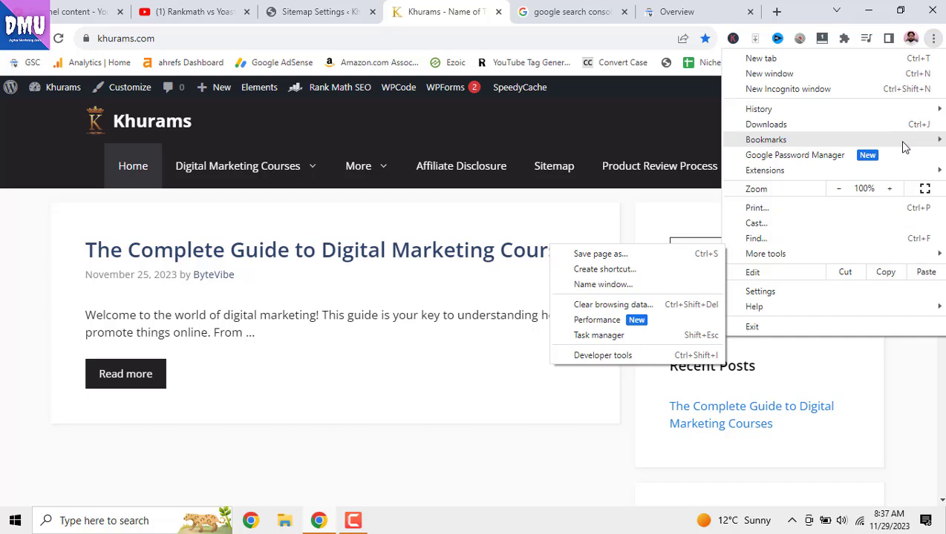
pyautogui.moveTo(904, 143)
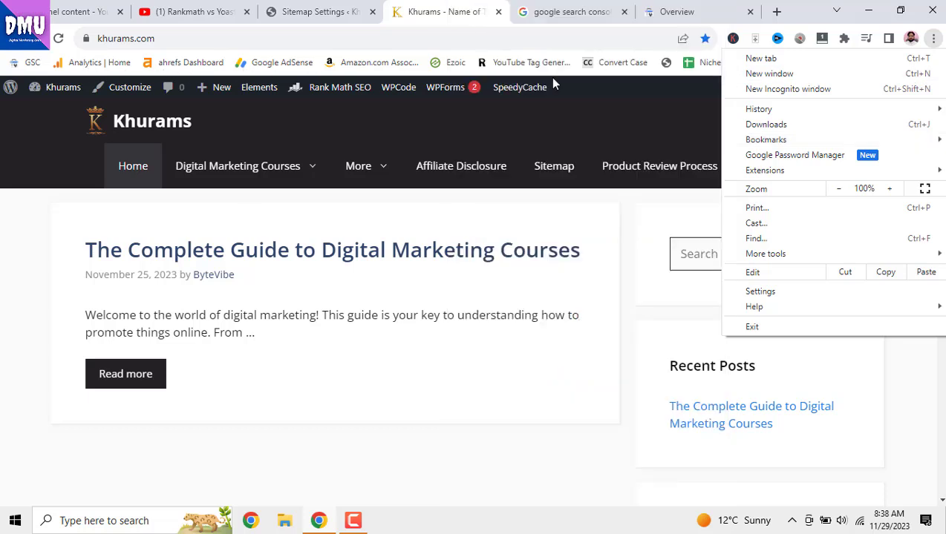
pyautogui.click(631, 224)
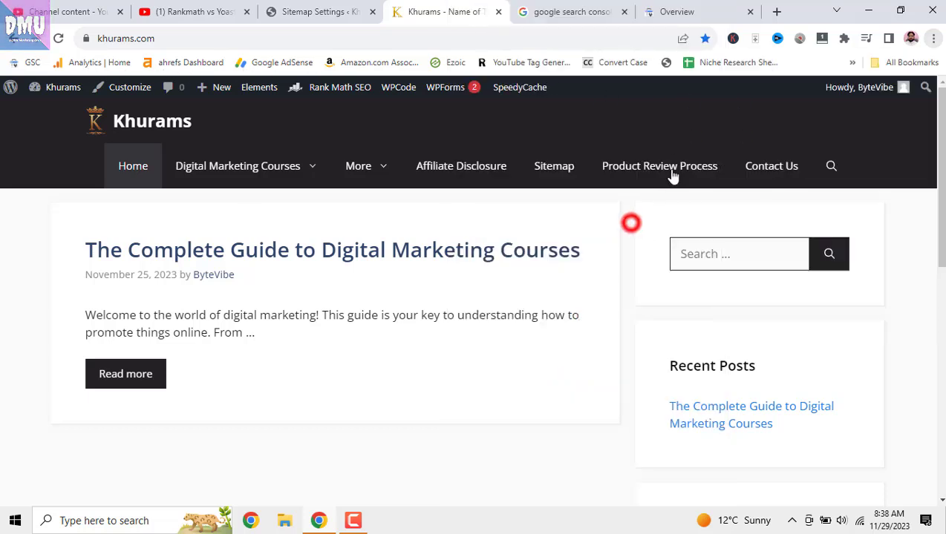
# Look through the overflow bookmarks for the saved homepage, open the GSC bookmark's performance page, and close it.
pyautogui.click(853, 64)
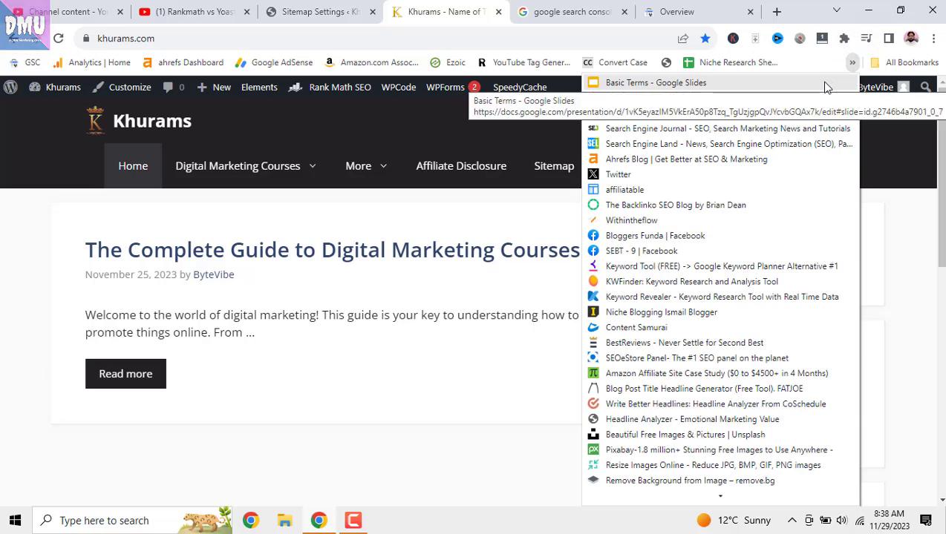
pyautogui.press('Up')
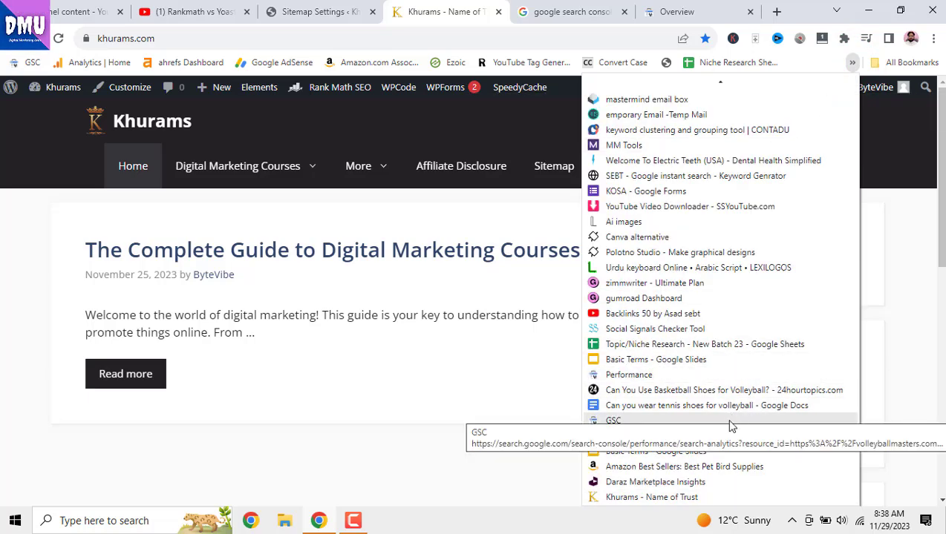
pyautogui.moveTo(730, 426); pyautogui.dragTo(475, 197)
pyautogui.moveTo(393, 83); pyautogui.dragTo(300, 325)
pyautogui.moveTo(369, 394); pyautogui.dragTo(374, 401)
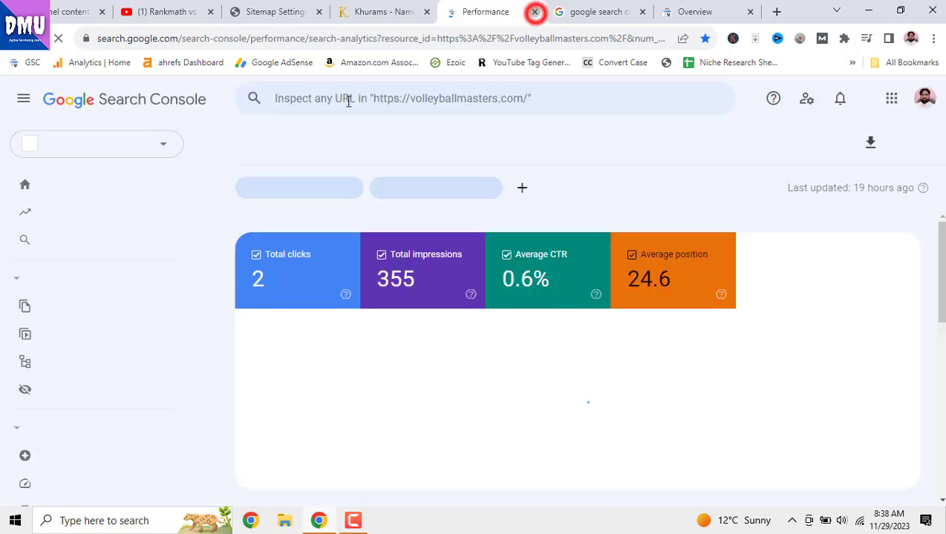
pyautogui.click(534, 11)
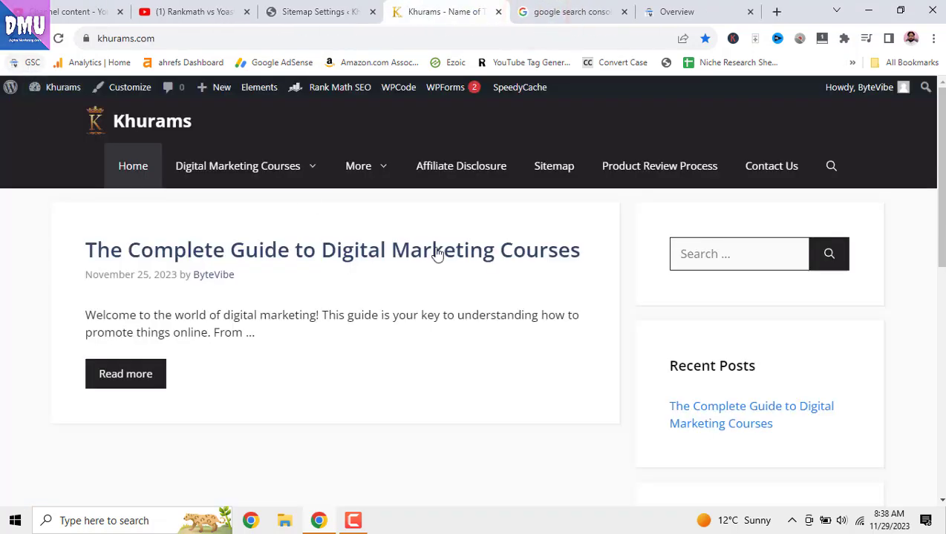
# Open the Sitemaps report for the khurams.com property in Search Console and check the options of the submitted sitemap_index.xml.
pyautogui.click(686, 12)
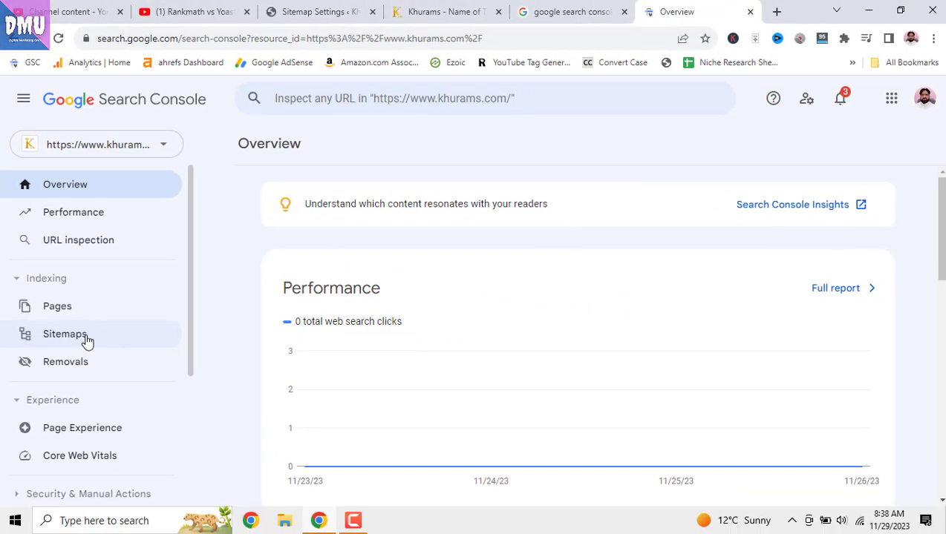
pyautogui.click(87, 338)
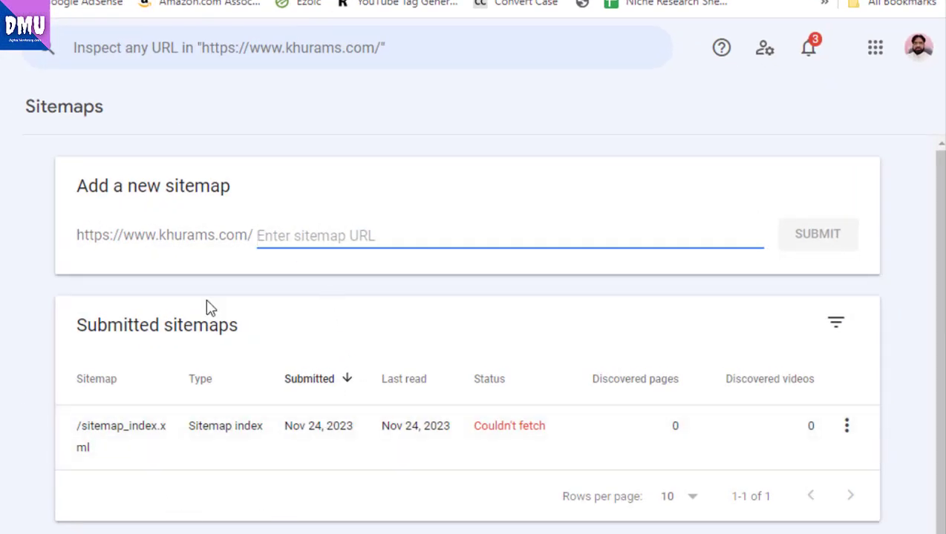
pyautogui.click(846, 426)
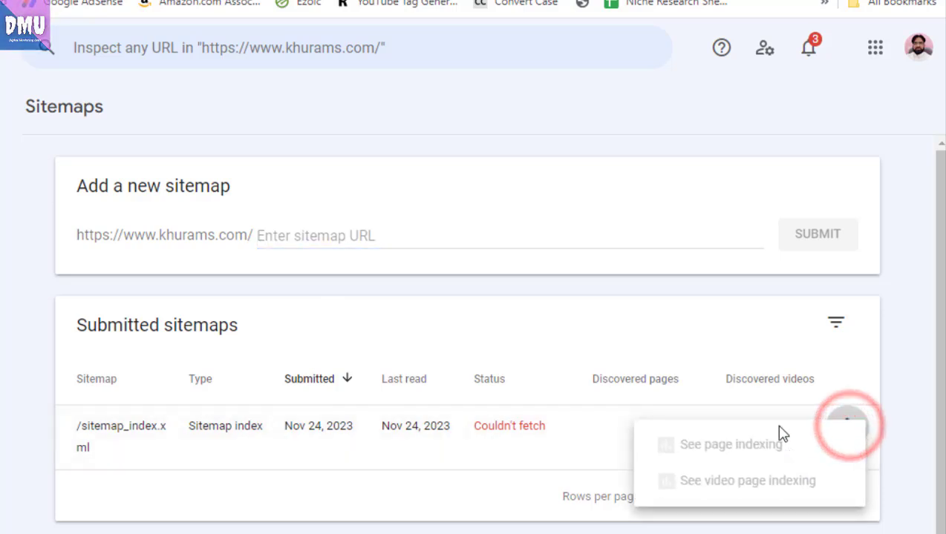
pyautogui.click(899, 329)
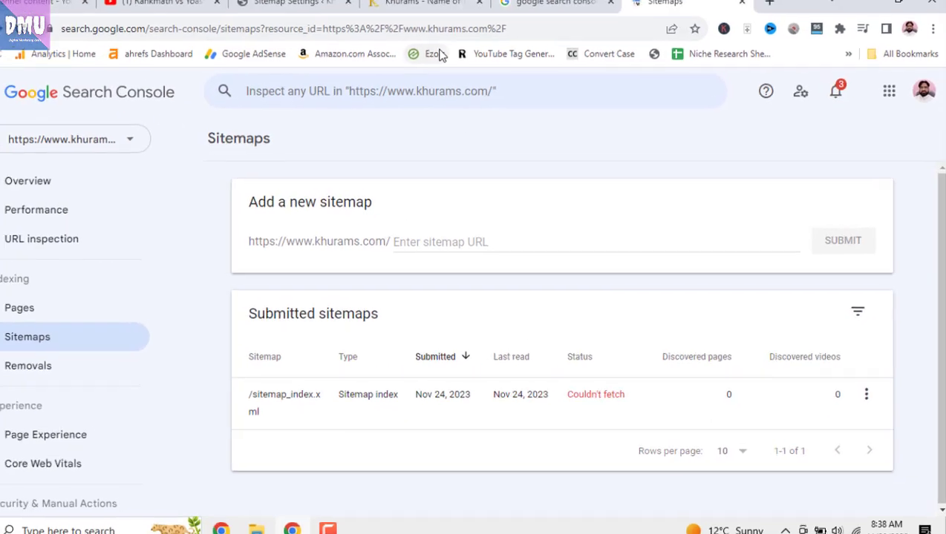
# Bring the XML sitemap index back up in the khurams.com tab and copy sitemap_index.xml from its address.
pyautogui.click(315, 11)
pyautogui.click(410, 8)
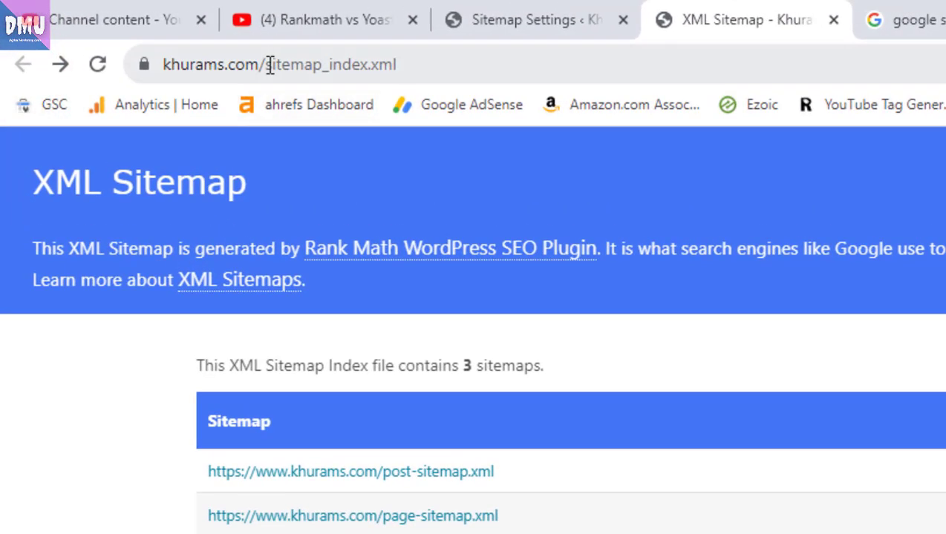
pyautogui.click(166, 38)
pyautogui.moveTo(276, 64); pyautogui.dragTo(401, 63)
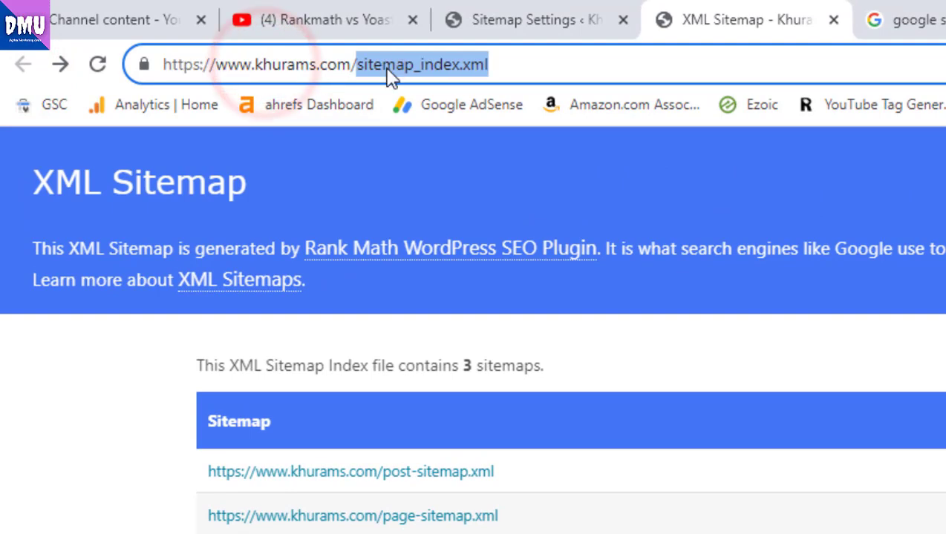
pyautogui.rightClick(391, 72)
pyautogui.click(445, 213)
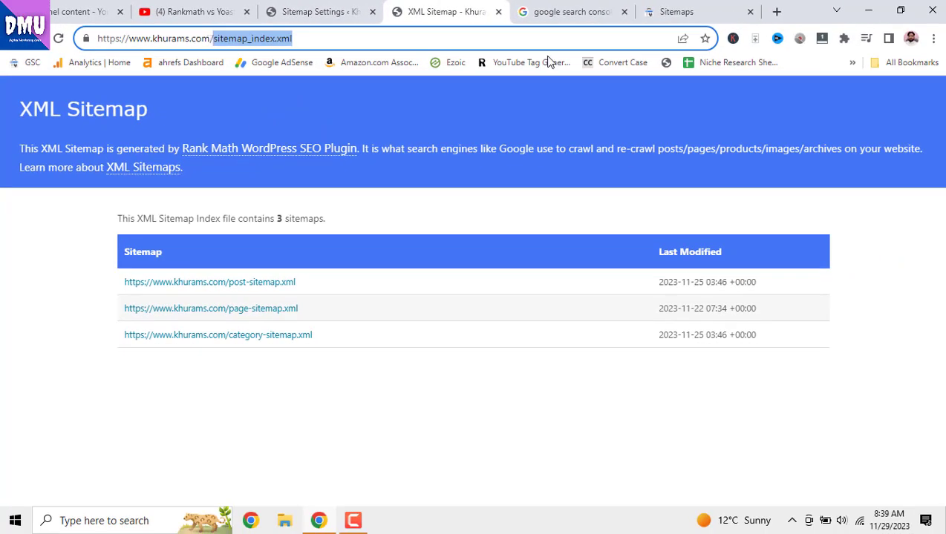
# Submit sitemap_index.xml as a new sitemap in Search Console and dismiss the confirmation.
pyautogui.click(672, 11)
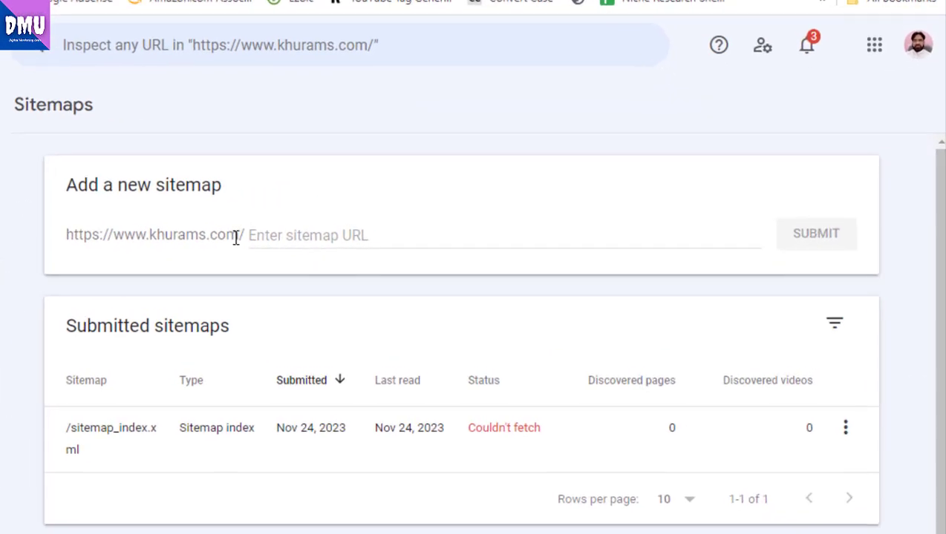
pyautogui.rightClick(264, 234)
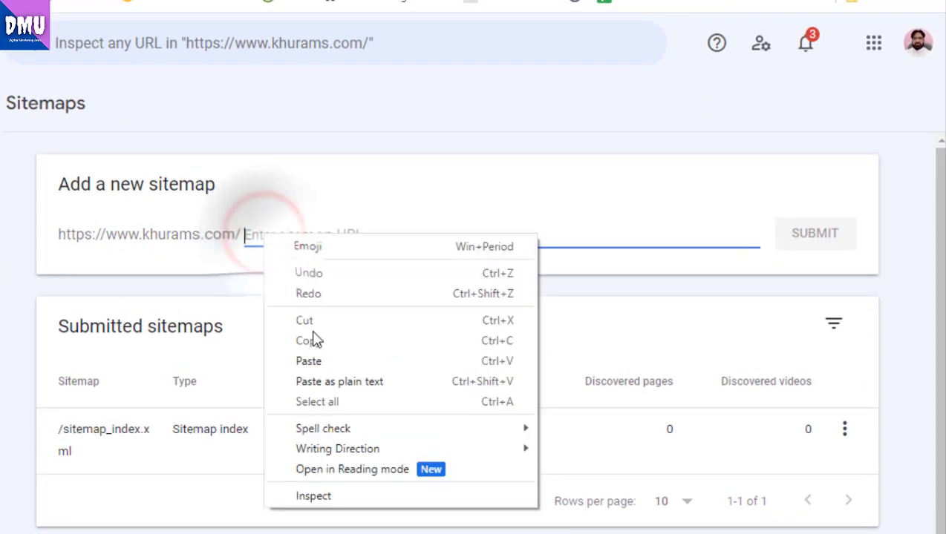
pyautogui.click(318, 359)
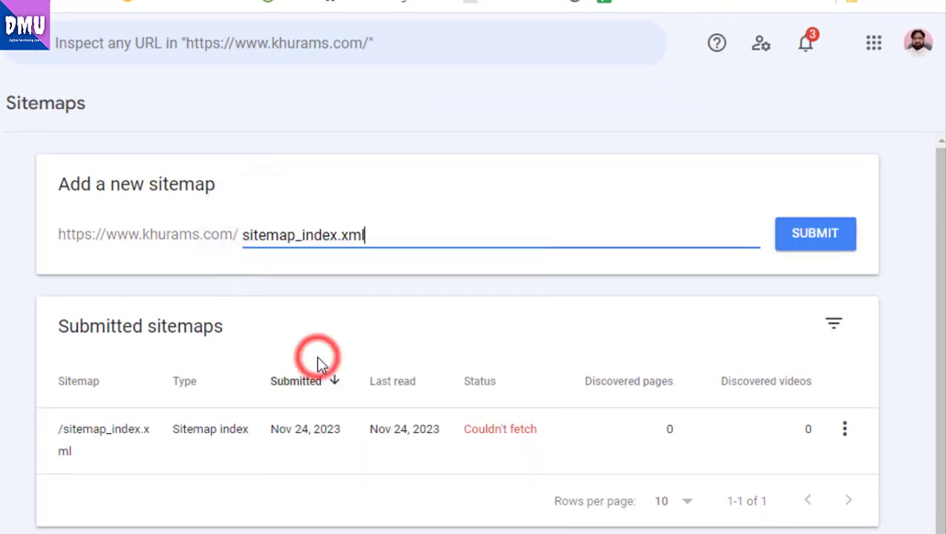
pyautogui.click(814, 234)
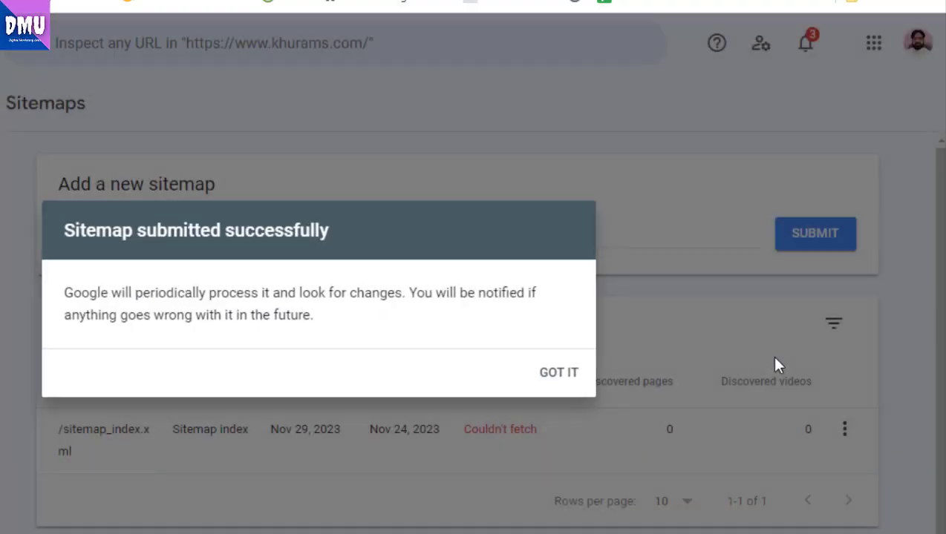
pyautogui.click(578, 377)
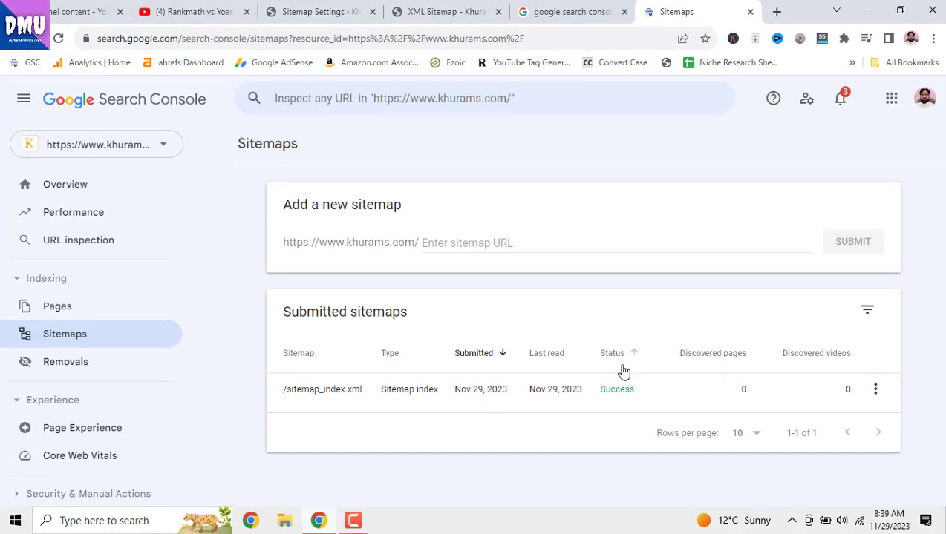
# Return to Rank Math's Sitemap Settings and review the General section with the sitemap index link.
pyautogui.click(326, 15)
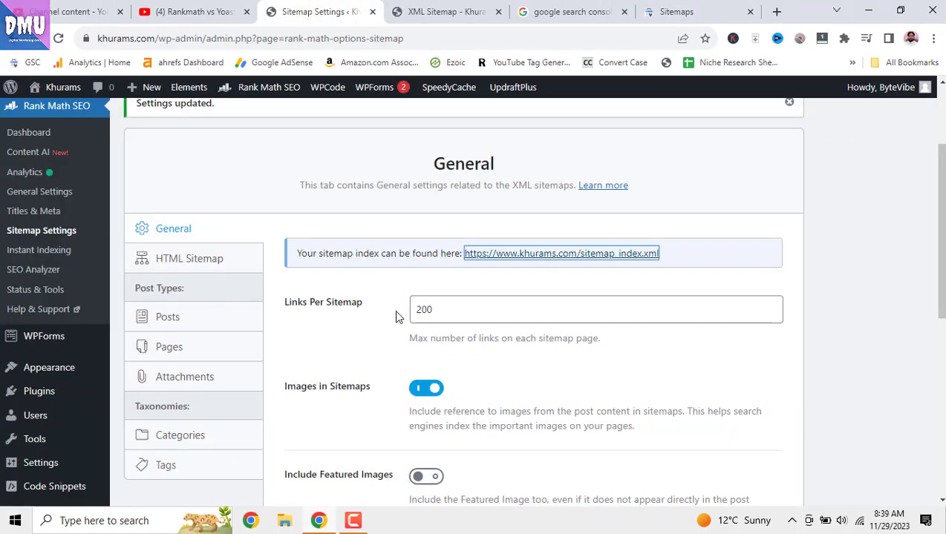
pyautogui.scroll(1, 396, 317)
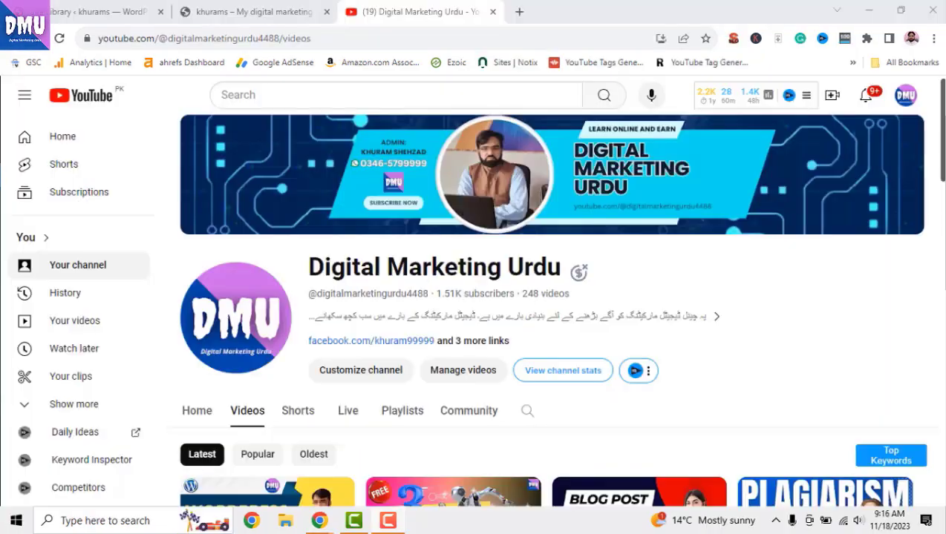
pyautogui.scroll(-8, 394, 310)
pyautogui.scroll(-8, 545, 324)
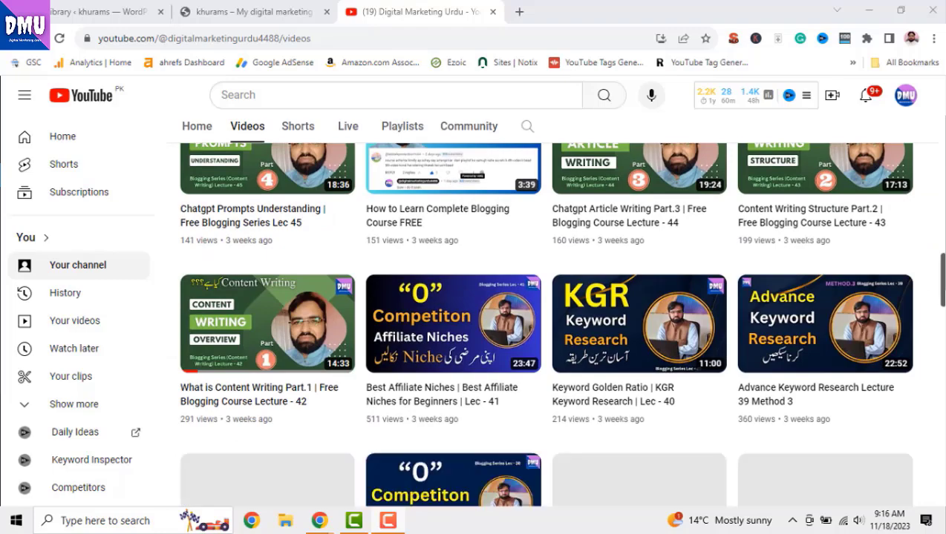
pyautogui.scroll(-1, 546, 324)
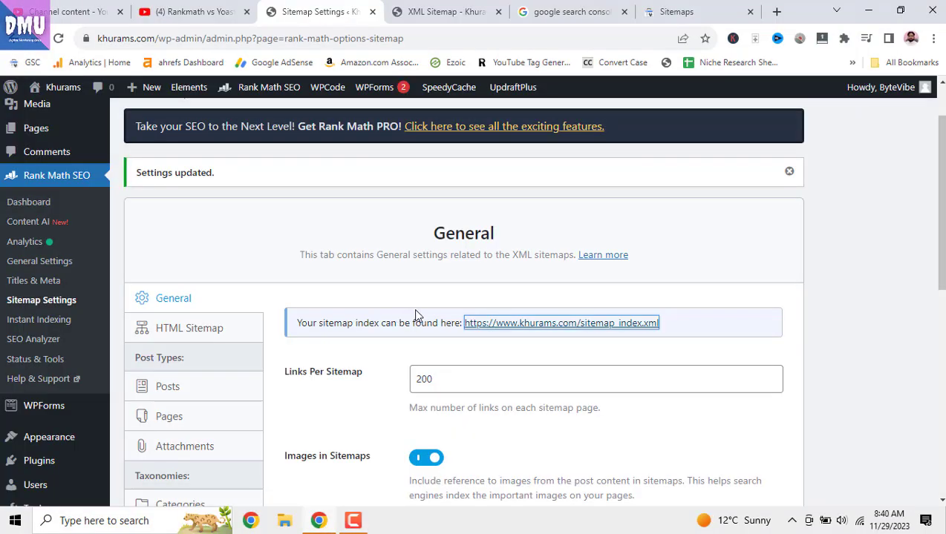